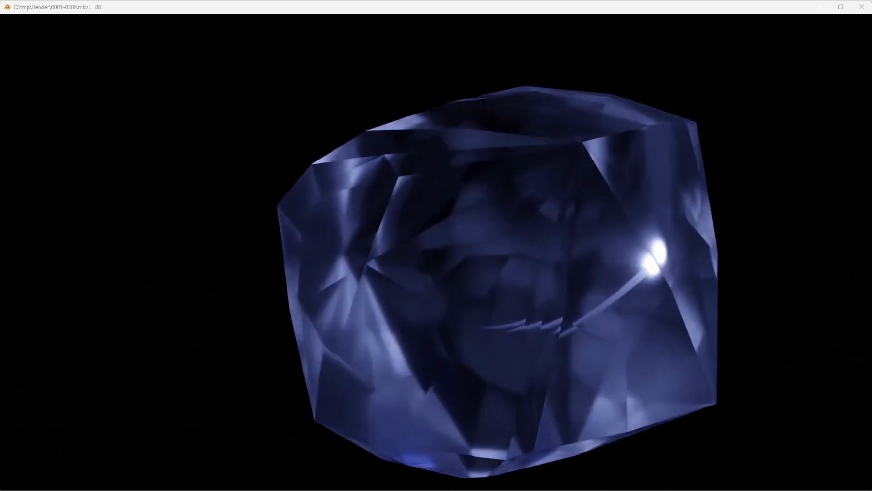
Close the render playback and search the preferences' add-ons for "wrang" to check whether Node Wrangler is enabled
key("Escape")
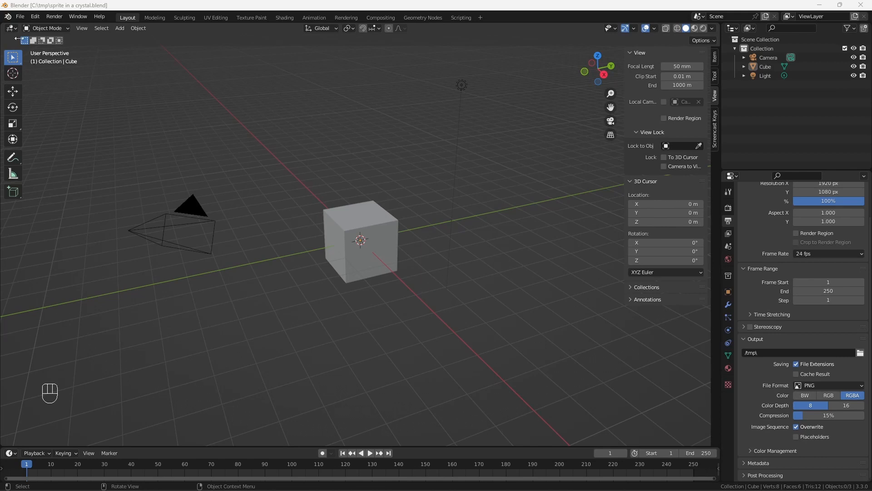
left_click(35, 16)
left_click(57, 146)
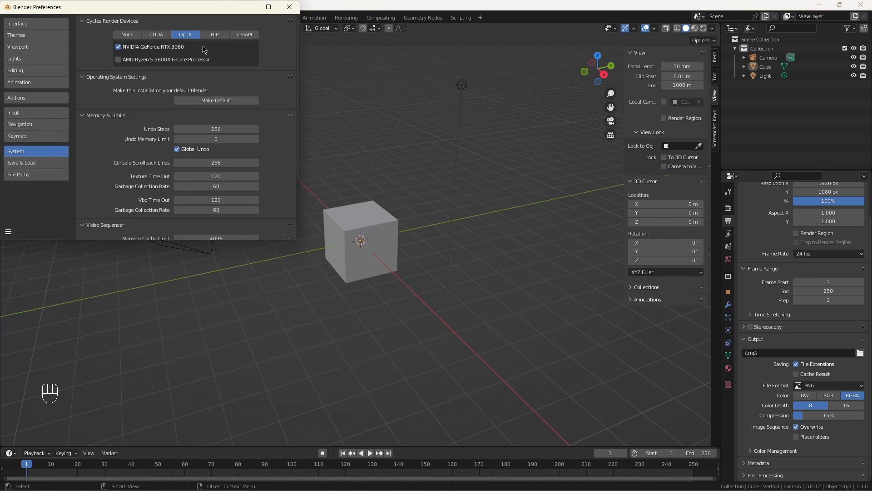
left_click(33, 95)
left_click(247, 33)
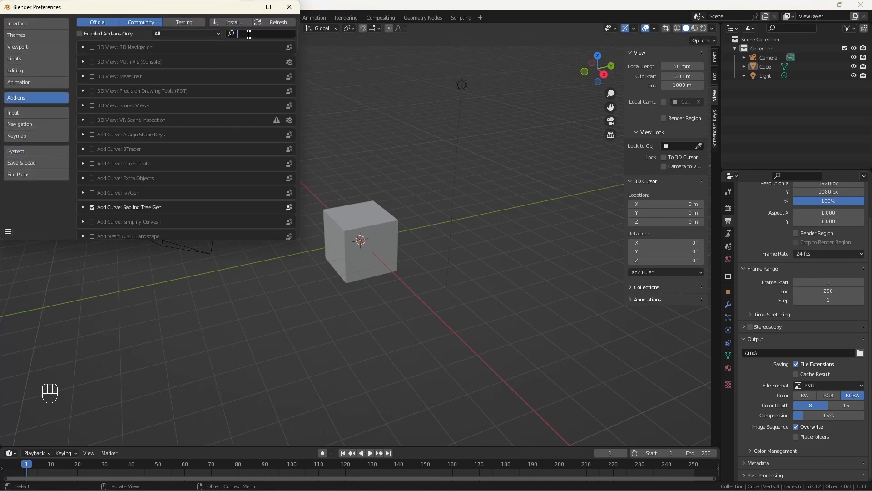
type("wrang")
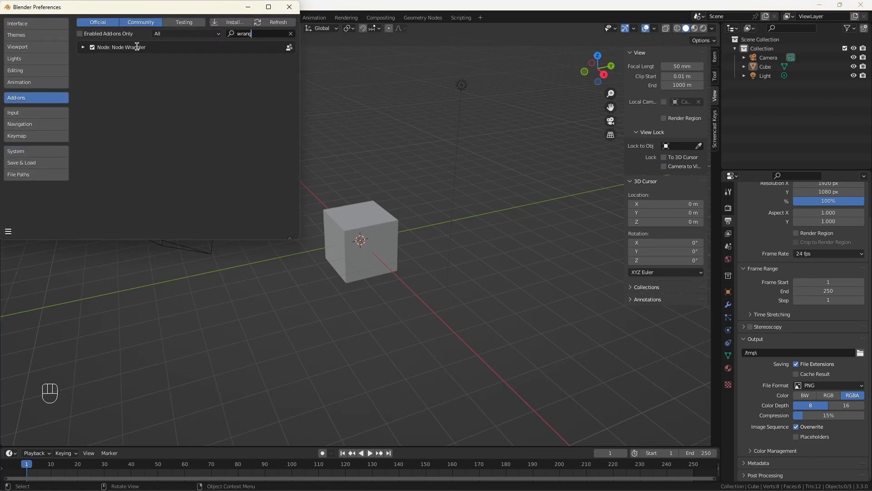
left_click(290, 7)
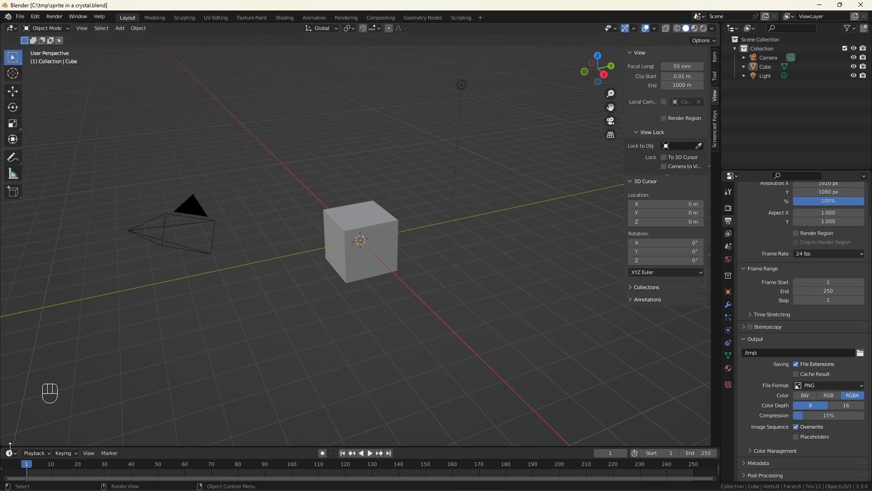
Enlarge the timeline area to about half the window height and switch it to the Geometry Node Editor
left_click_drag(13, 446, 29, 250)
left_click(10, 255)
left_click(46, 323)
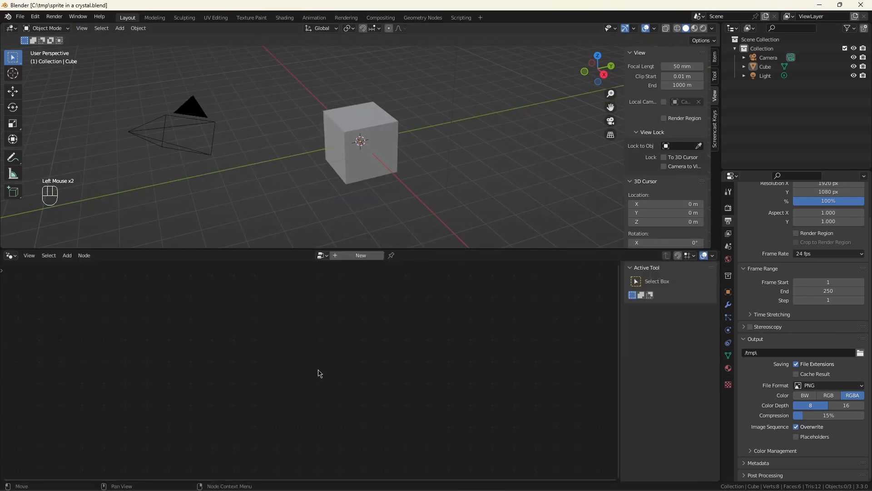
Create a new geometry node tree on the cube and name it "Sprite in Crystal"
left_click(355, 260)
double_click(358, 261)
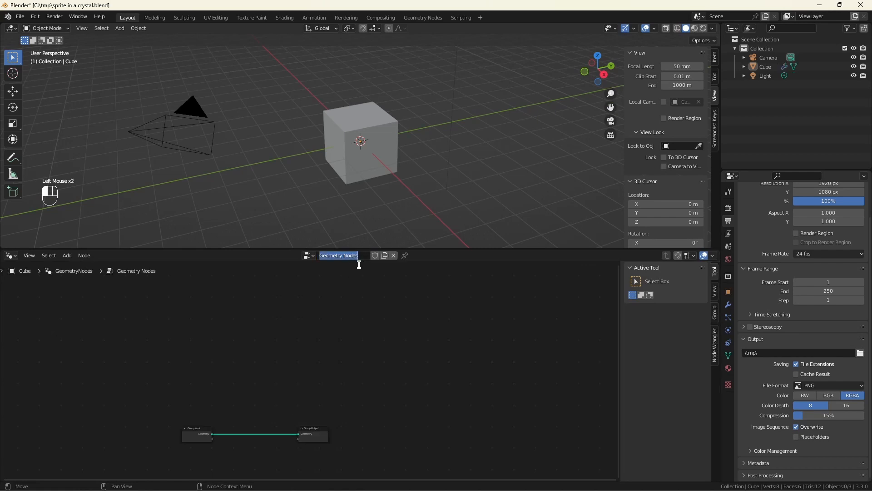
type("Sprite in Crystal")
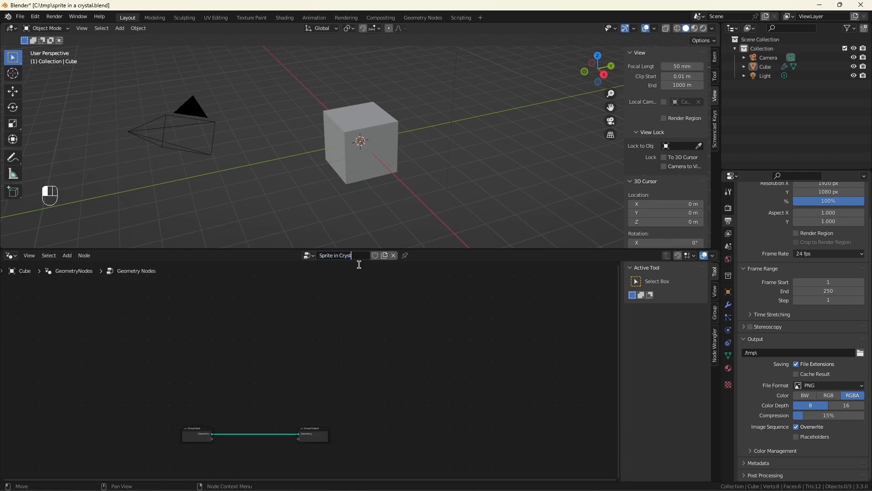
key("Return")
Delete the Group Input node from the node tree
scroll(237, 448, "up", 5)
left_click(105, 384)
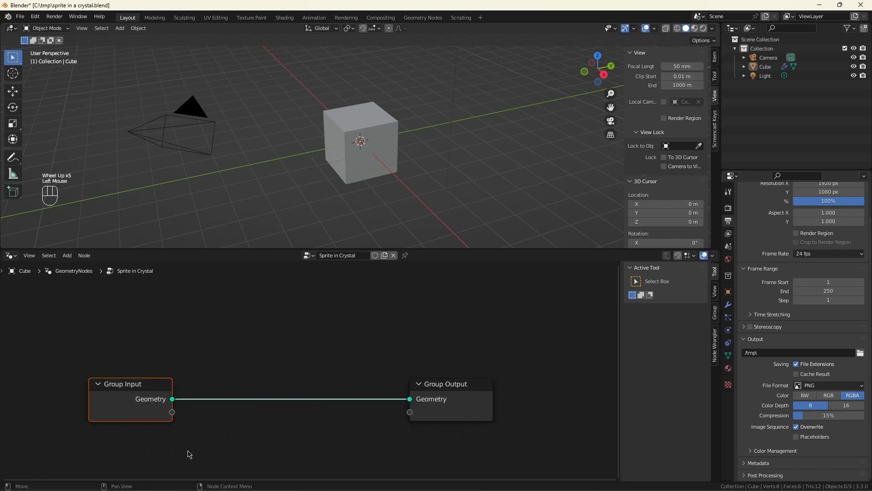
key("x")
scroll(434, 340, "down", 3)
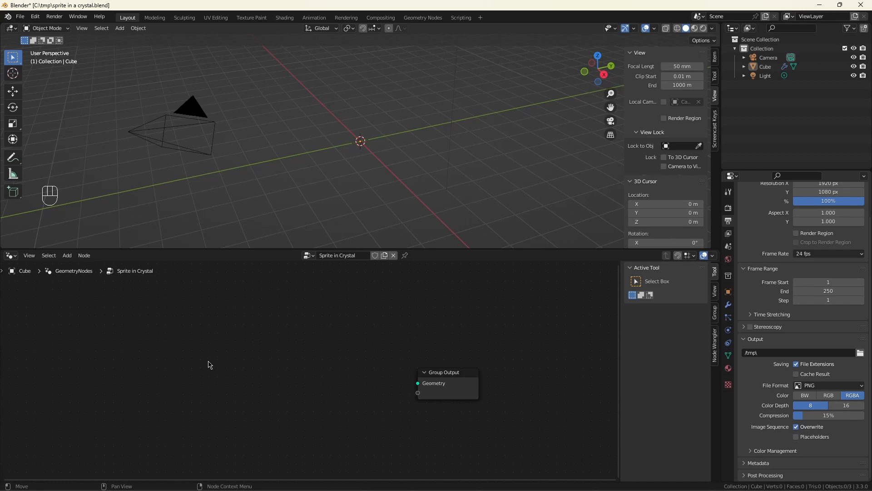
Add a Points node before the Group Output node
key("shift+a")
type("points")
key("BackSpace")
key("BackSpace")
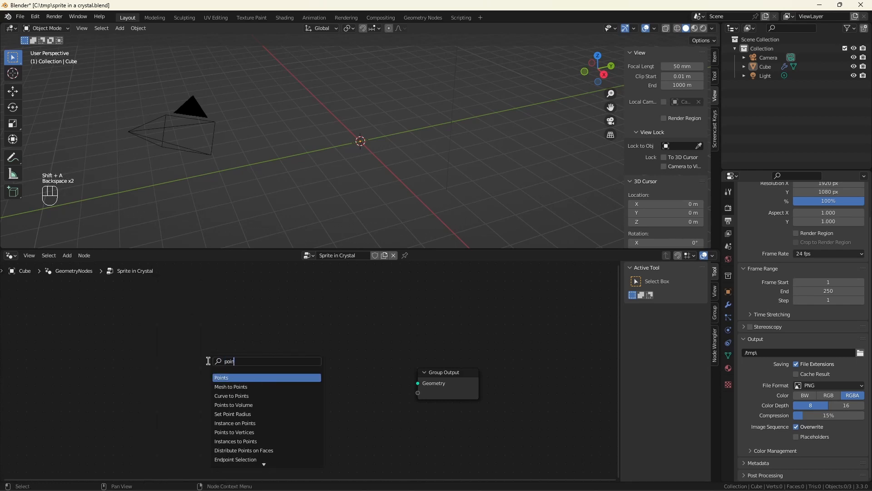
left_click(232, 378)
left_click(264, 359)
scroll(263, 361, "up", 3)
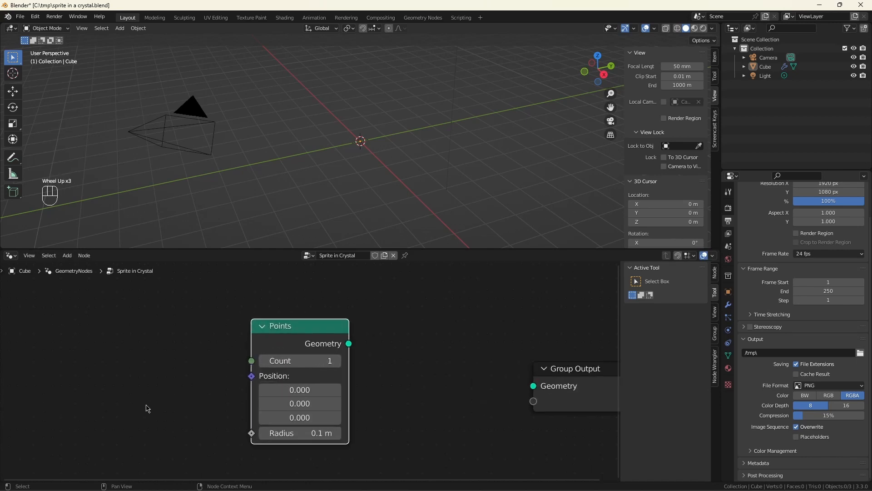
Add a Group Input node linked to the Count input of the Points node
left_click_drag(252, 360, 201, 361)
type("grou")
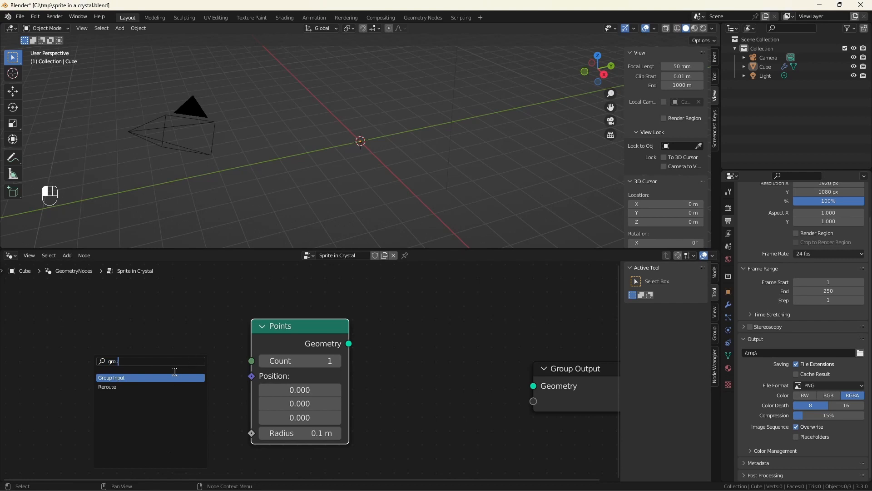
left_click(156, 378)
left_click(142, 378)
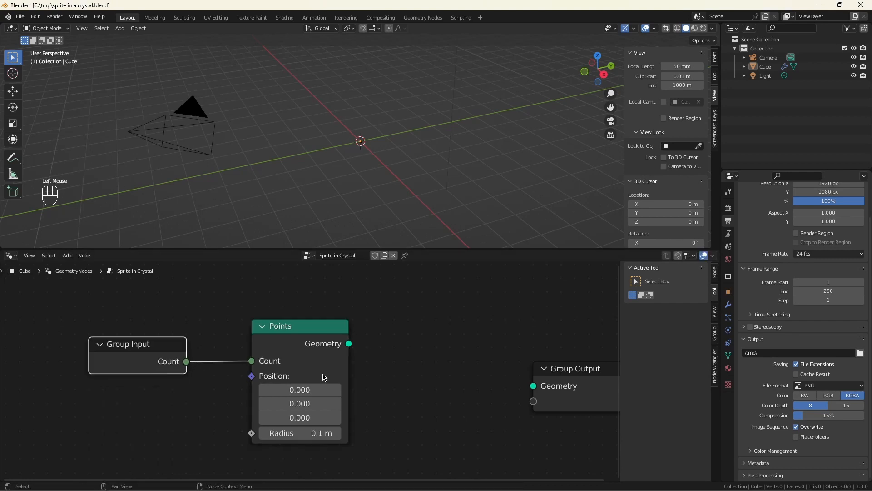
Rename the node group's Count input to "Scatter Points"
left_click(715, 333)
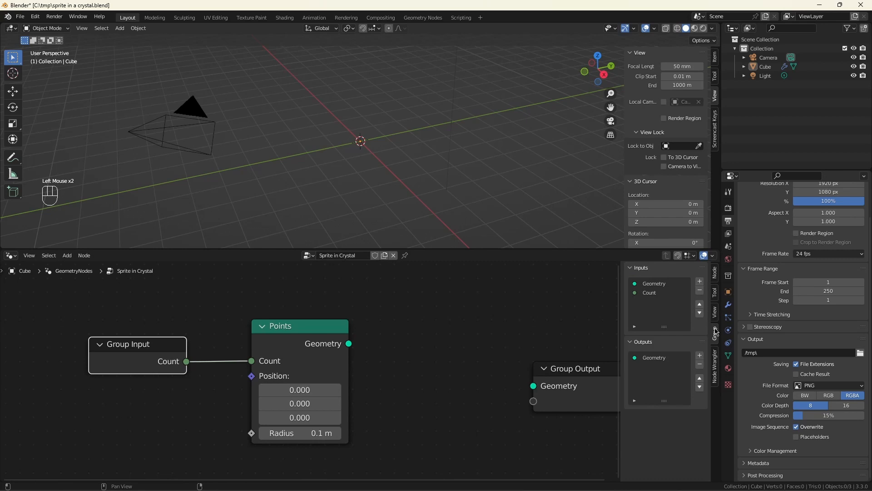
double_click(649, 293)
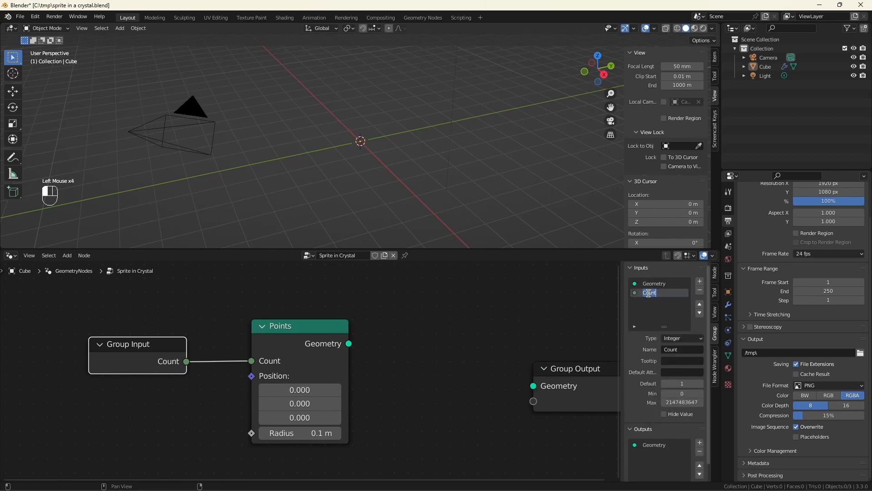
type("Scatter Points")
key("Return")
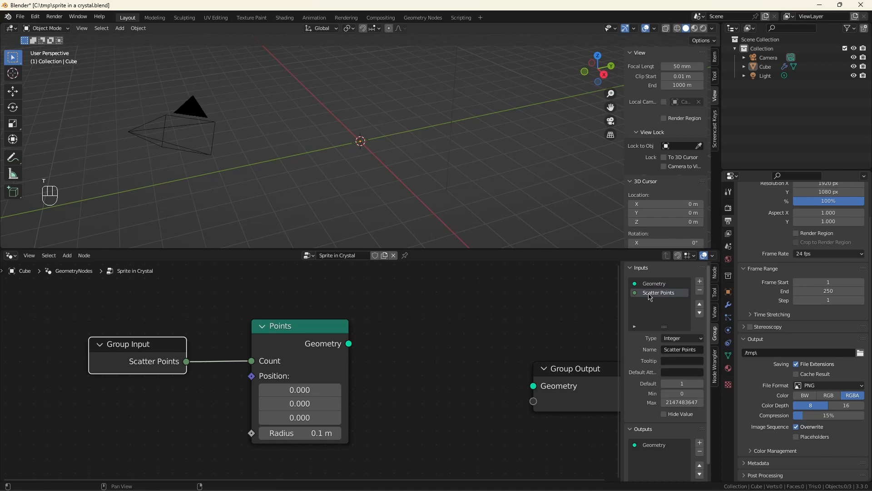
Set the modifier's Scatter Points value to 30 and connect the Points geometry to the Group Output
left_click(728, 304)
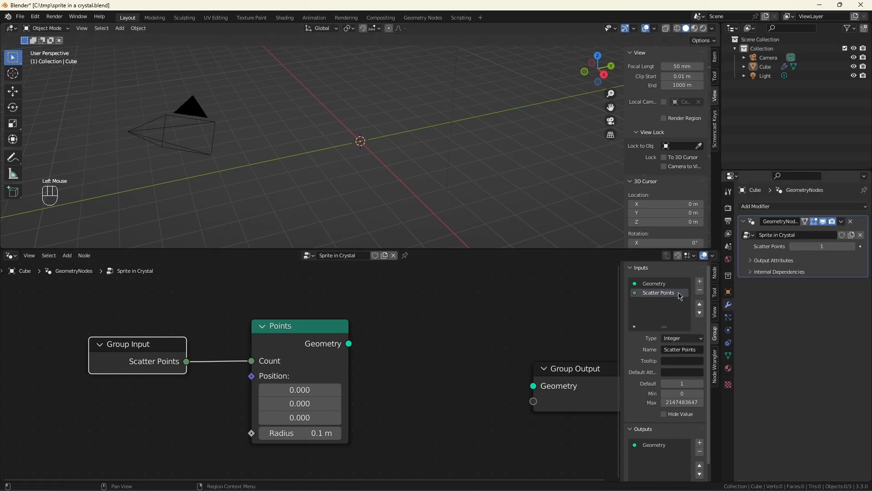
double_click(823, 246)
type("30")
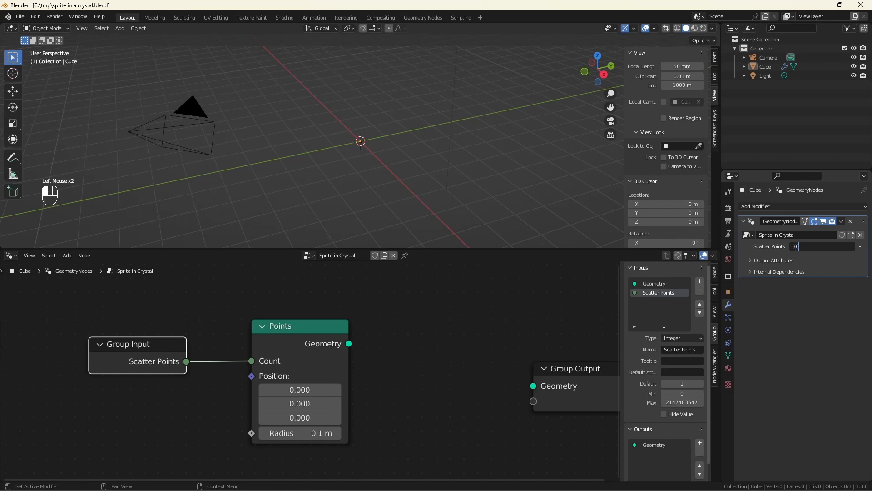
key("Return")
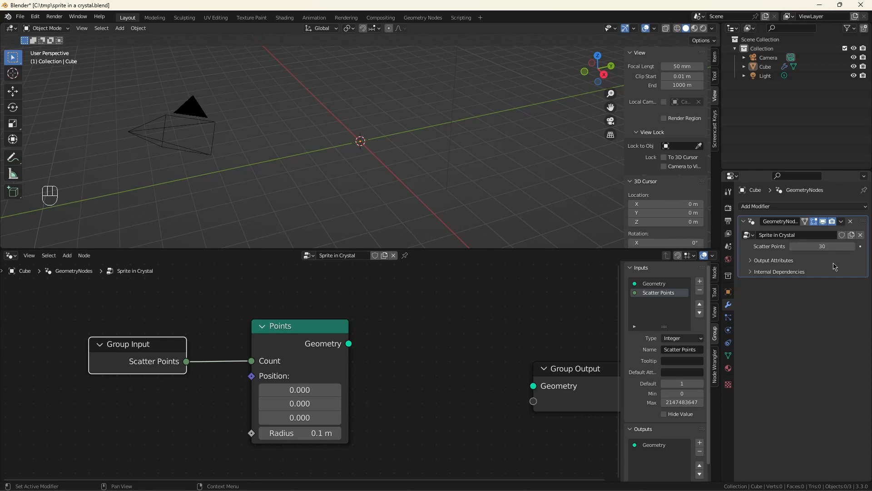
left_click_drag(349, 344, 534, 386)
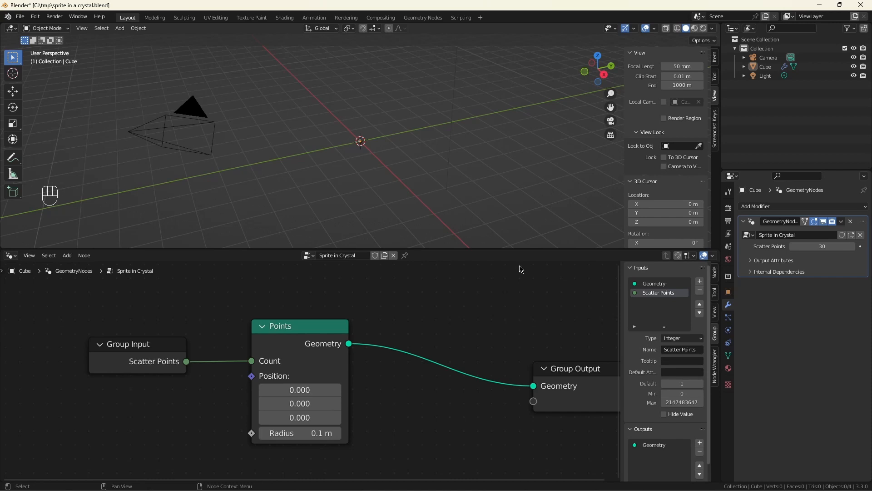
Add a vector Random Value node feeding the Position input of the Points node
scroll(385, 322, "down", 3)
scroll(385, 321, "up", 2)
left_click_drag(415, 318, 338, 351)
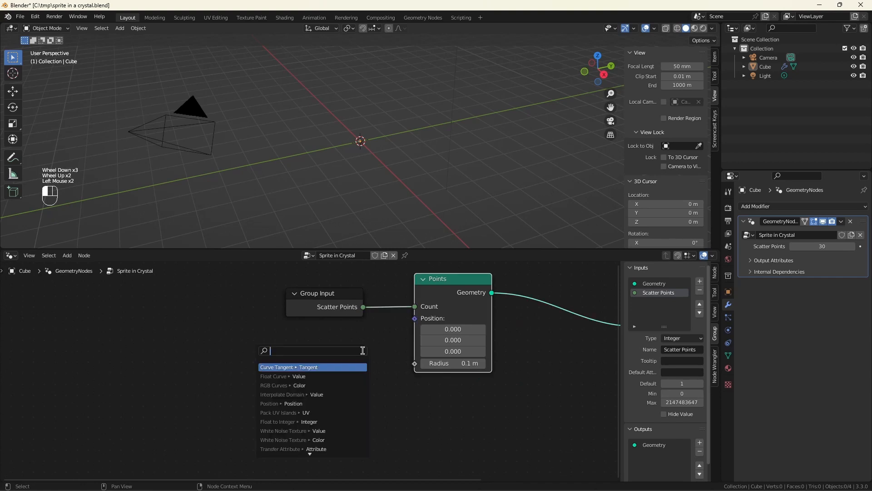
type("random")
key("Return")
left_click(338, 345)
Set all three Min components of the Random Value node to -1
left_click(329, 384)
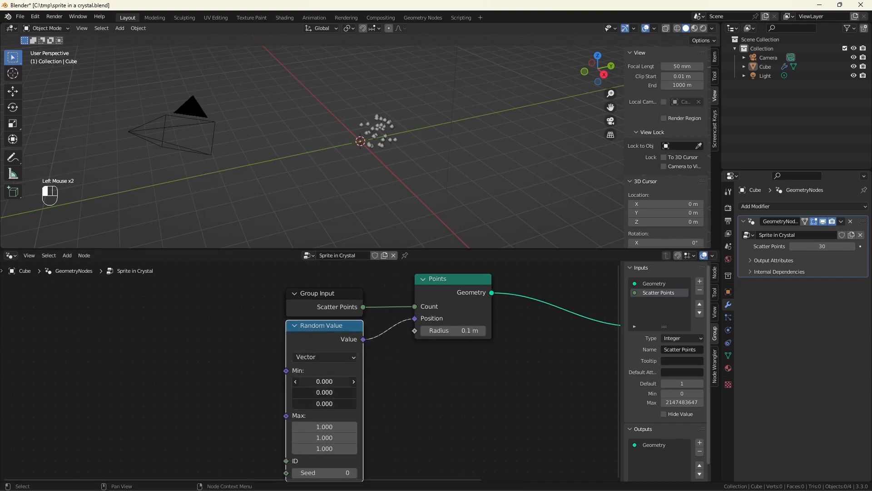
type("-1")
key("Return")
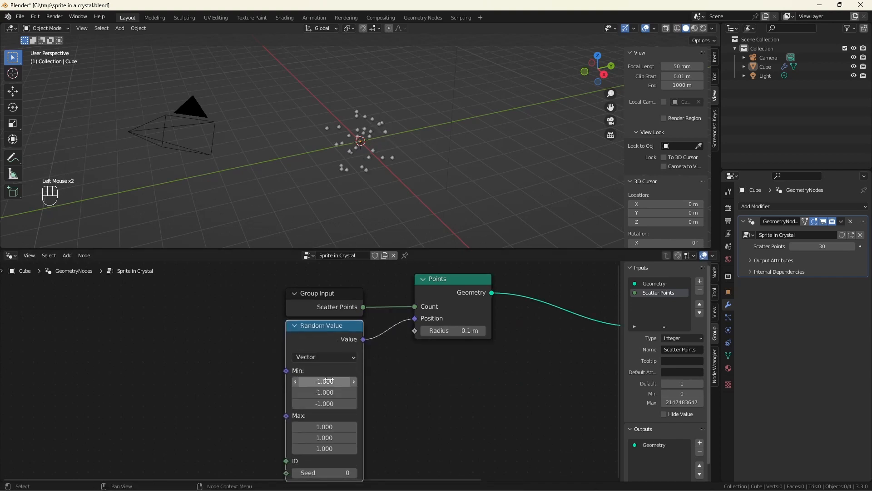
middle_click_drag(369, 137, 404, 148)
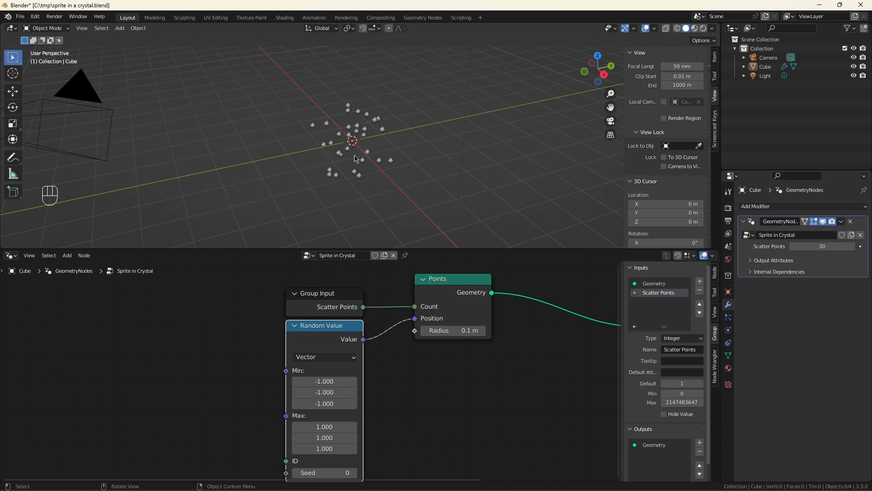
Add a Curve Circle node below the Points node and connect Scatter Points to its Resolution
scroll(357, 159, "down", 3)
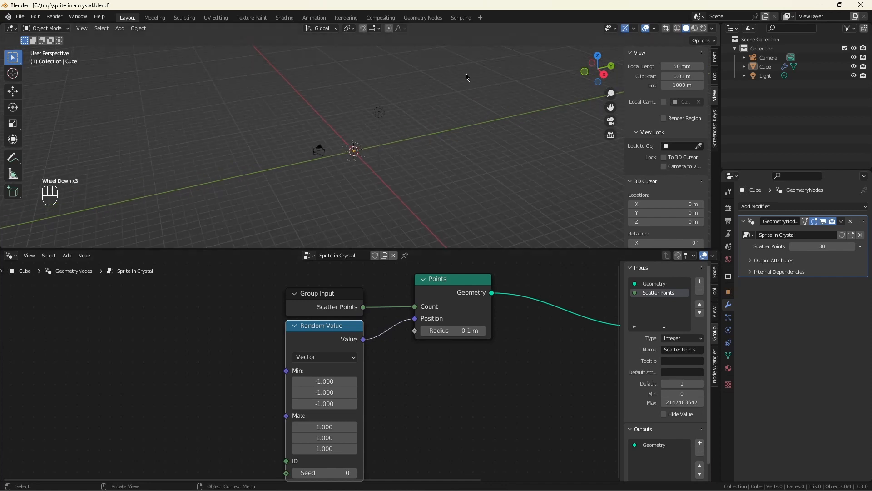
scroll(356, 159, "up", 2)
scroll(120, 397, "down", 2)
left_click(363, 434)
key("shift+a")
left_click(363, 432)
type("cir")
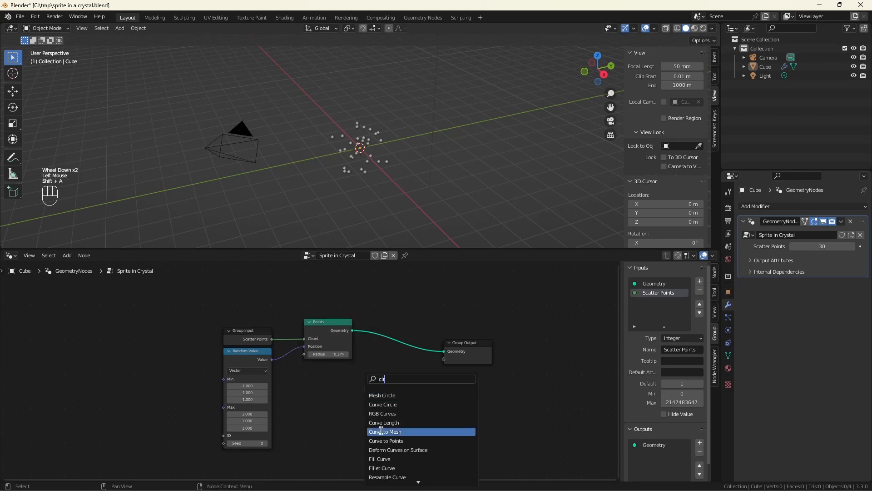
left_click(381, 411)
left_click(338, 354)
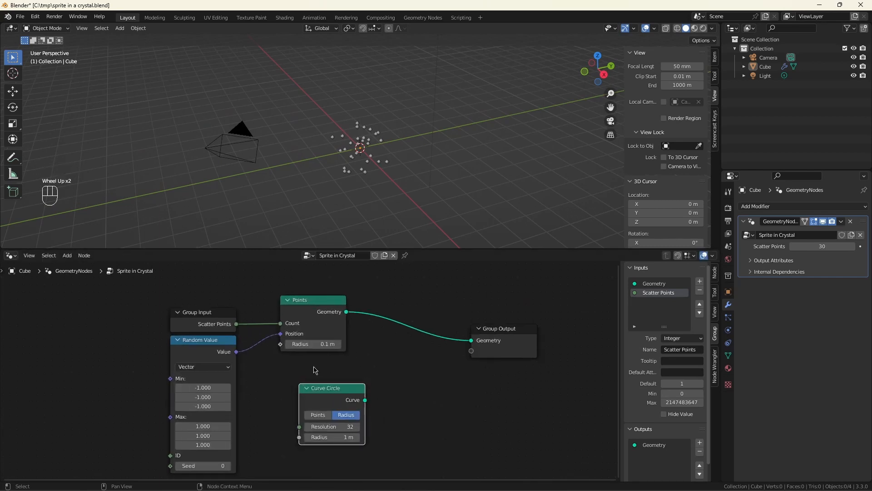
left_click_drag(237, 323, 298, 426)
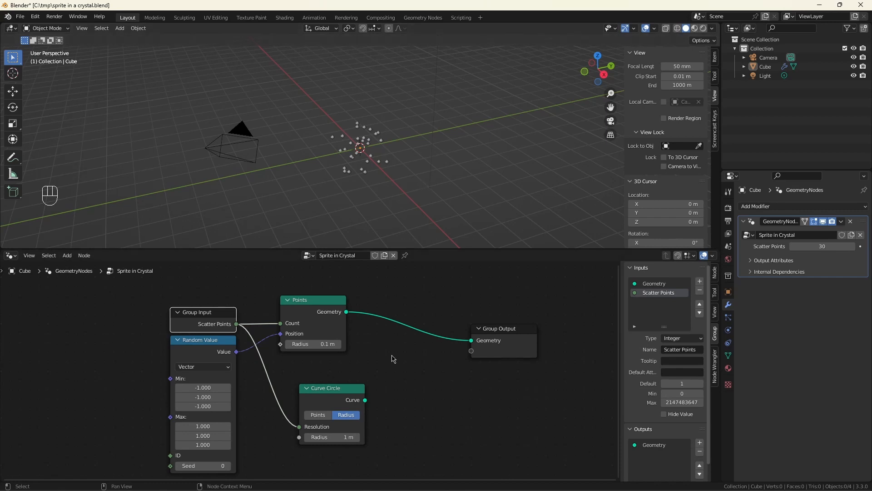
Add a Set Position node fed by the Curve output of the Curve Circle node
left_click_drag(363, 405, 381, 377)
type("pos")
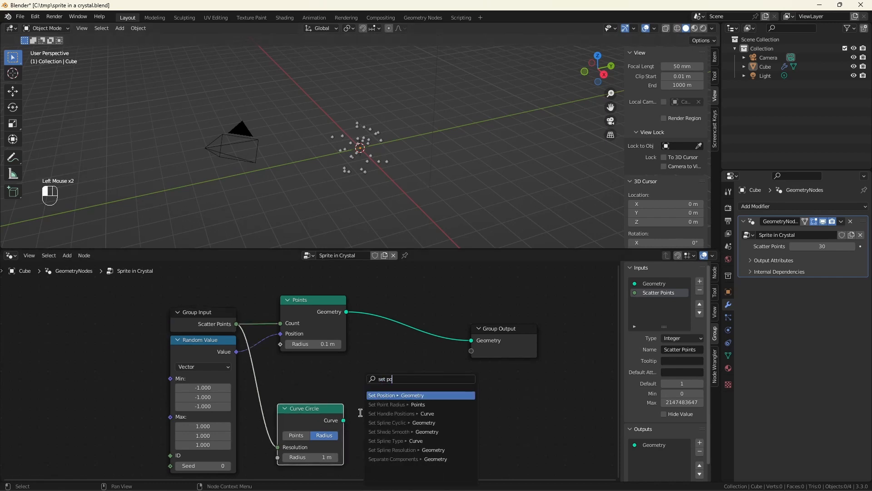
key("Return")
left_click(384, 357)
Insert a Join Geometry node between Points and Group Output, and connect the Set Position geometry to it
key("shift+a")
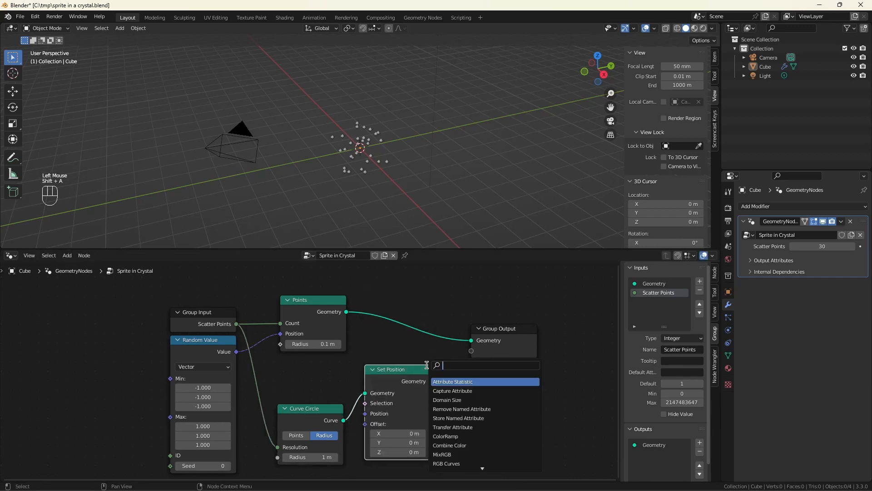
type("jon")
left_click(472, 391)
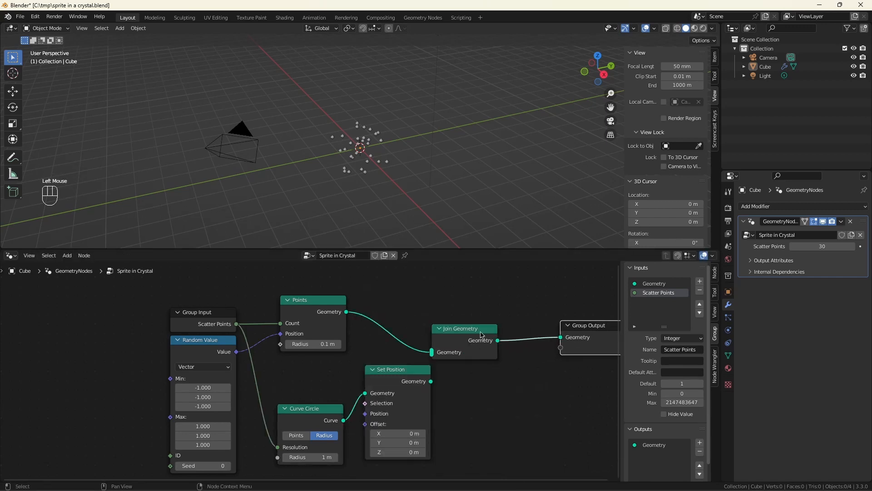
left_click(507, 346)
left_click_drag(431, 381, 482, 352)
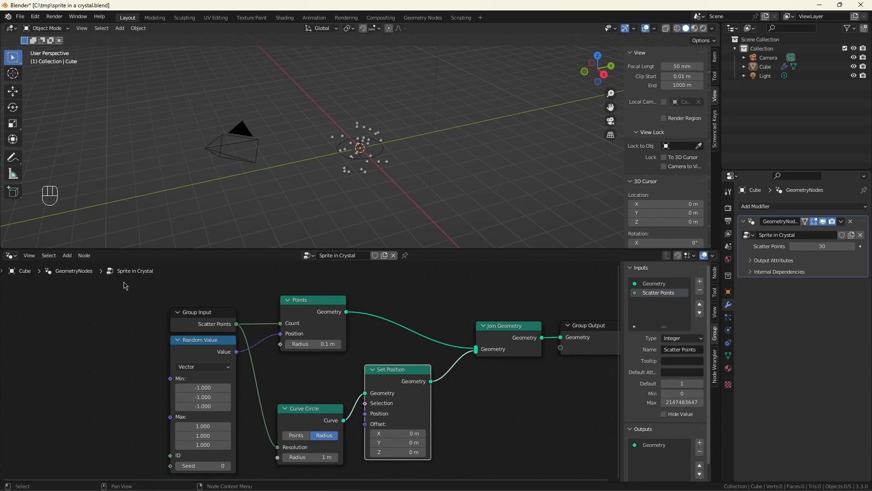
Make room beside the Points node and add a Transfer Attribute node between Points and Set Position
key("ctrl+z")
key("ctrl+z")
key("shift+a")
type("tran")
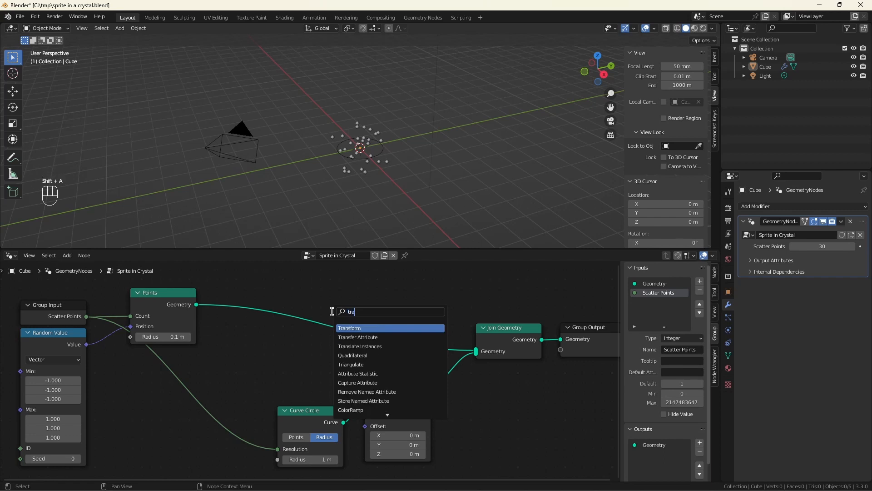
left_click(360, 337)
left_click(254, 346)
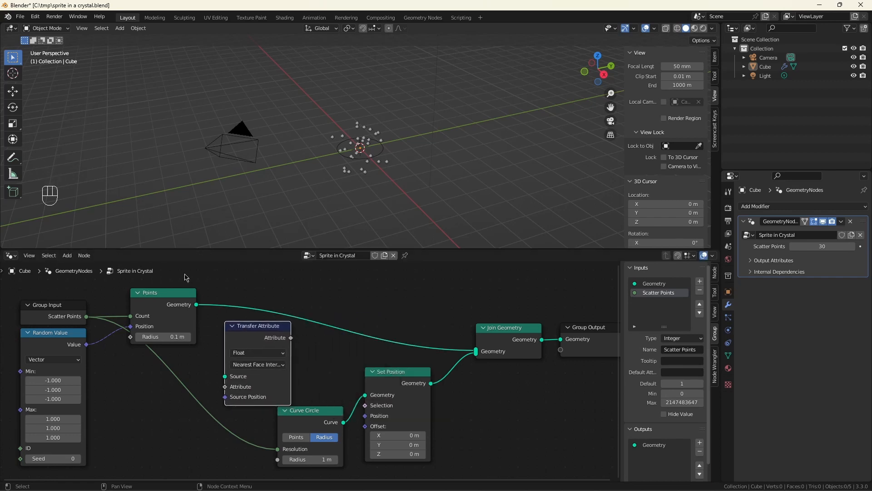
Connect the Points geometry to Transfer Attribute's Source, and set its data type to Vector and mapping to Index
left_click_drag(196, 304, 225, 376)
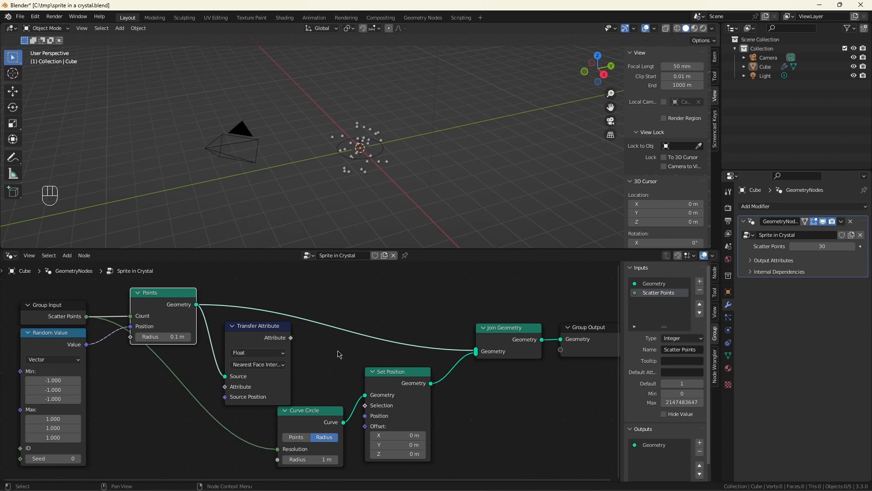
left_click(255, 350)
left_click(254, 353)
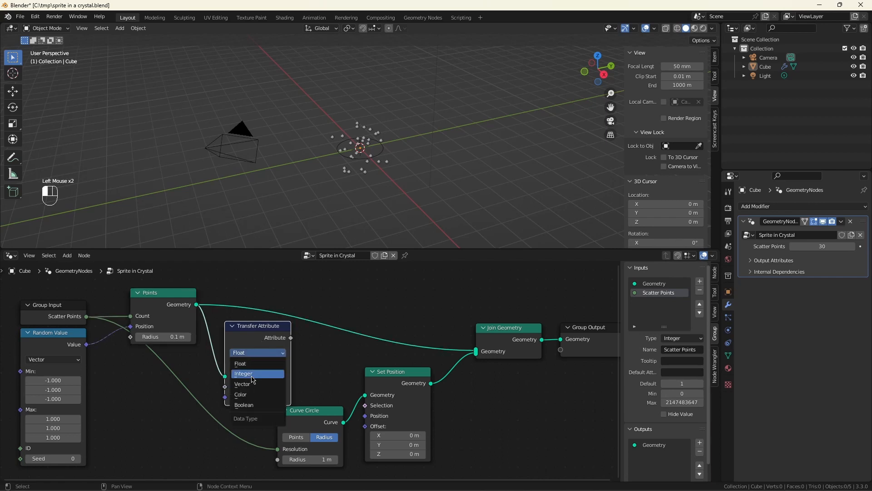
left_click(249, 385)
left_click(258, 364)
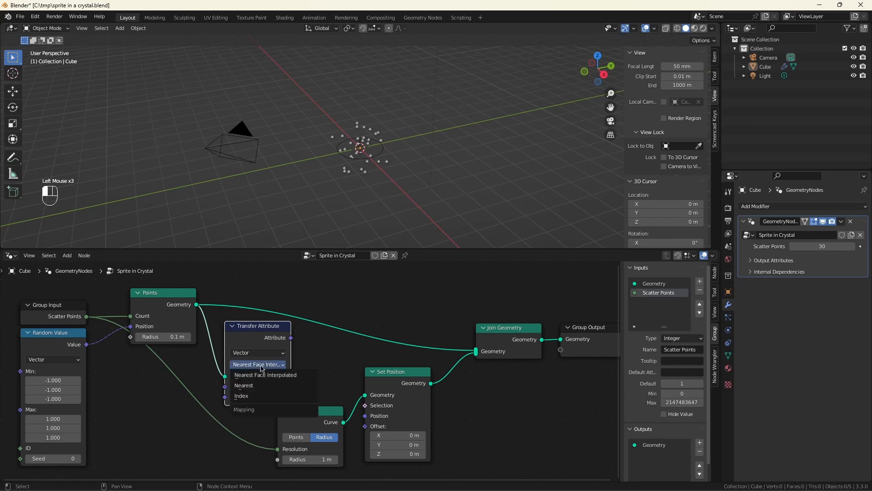
left_click(253, 402)
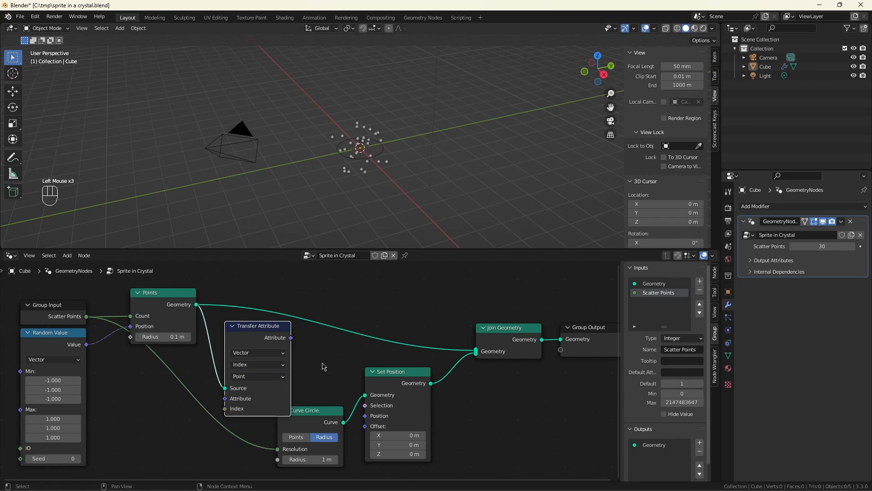
Feed a new Position node into Transfer Attribute's Attribute input, and connect its output to the Position input of Set Position
left_click_drag(226, 399, 160, 400)
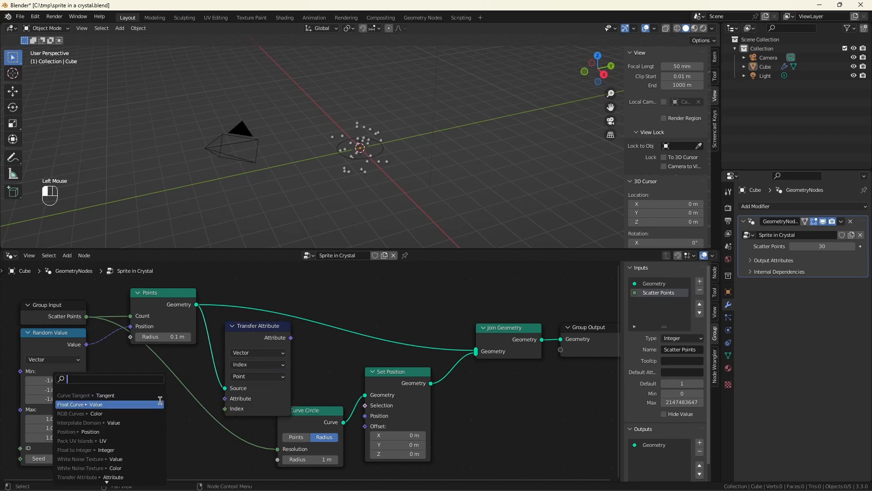
type("posi")
left_click(160, 396)
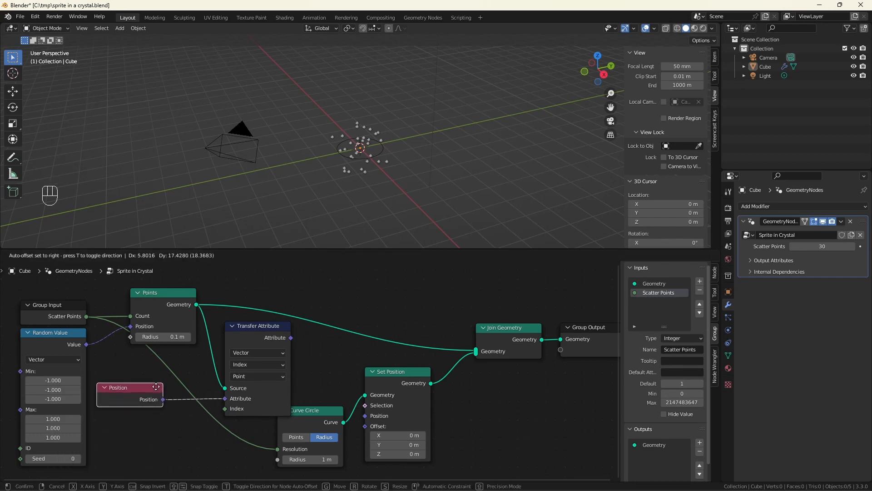
left_click(161, 377)
left_click_drag(291, 337, 362, 415)
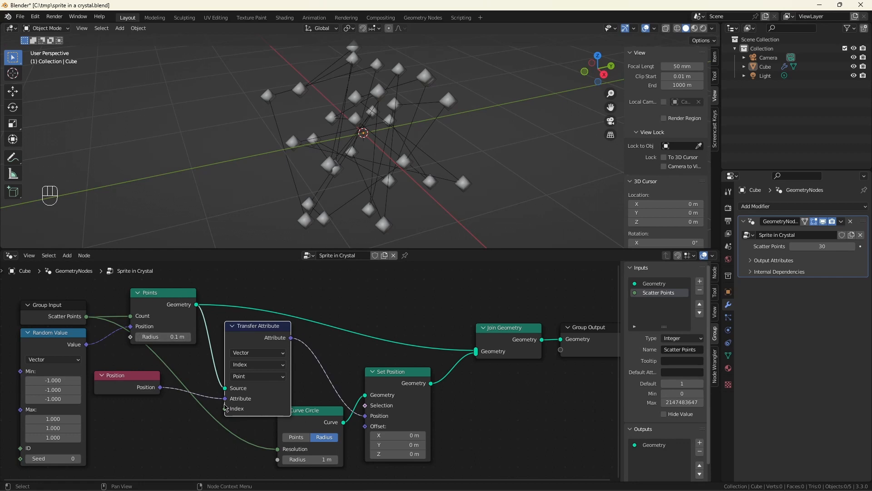
left_click_drag(325, 414, 324, 426)
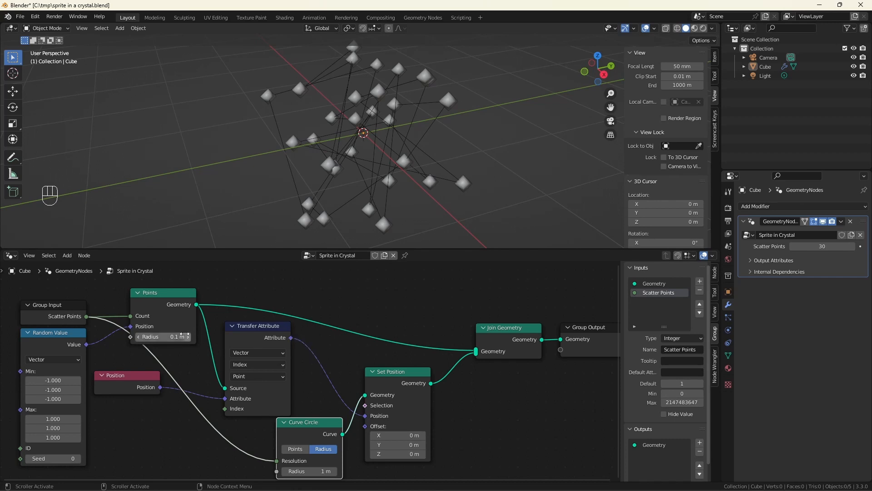
Move the Join Geometry and Group Output nodes farther from Set Position to make room for more nodes
scroll(115, 340, "down", 3)
scroll(115, 337, "down", 1)
left_click_drag(273, 314, 347, 364)
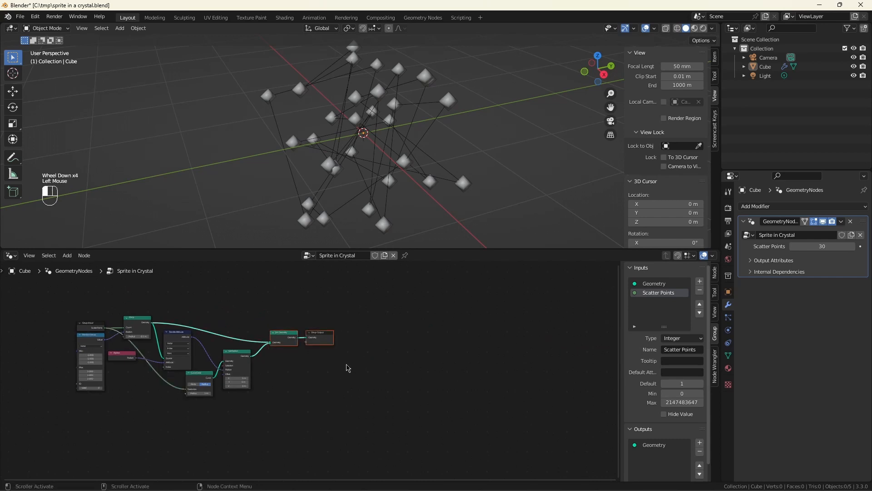
left_click_drag(289, 333, 515, 327)
scroll(266, 344, "up", 4)
Insert a Set Spline Type node after Set Position and set its type to Bezier
left_click(268, 342)
key("shift+a")
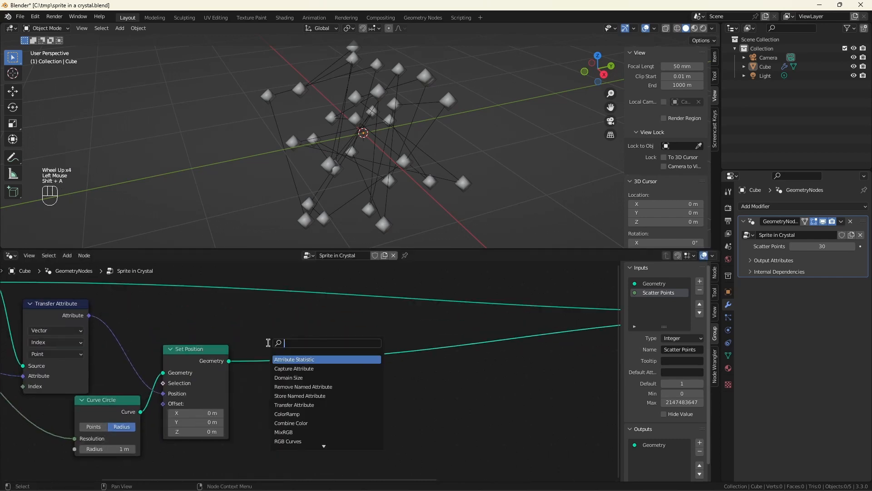
type("set sp")
left_click(293, 360)
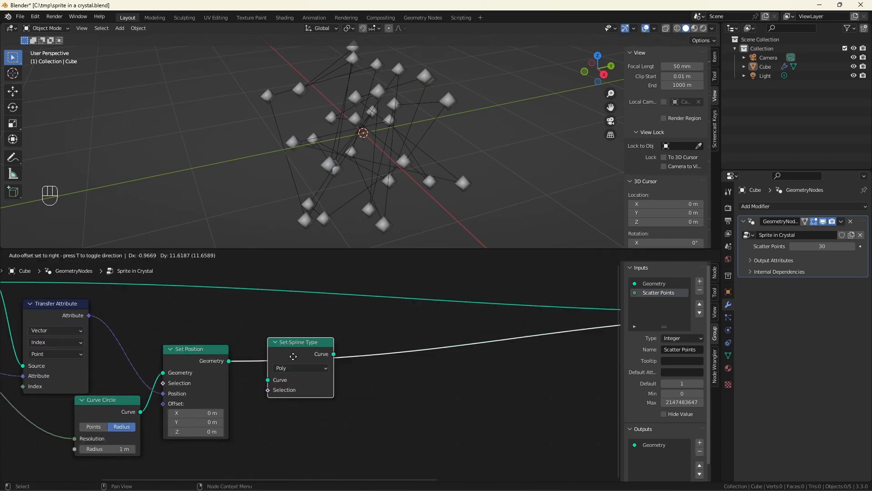
left_click(295, 364)
left_click(296, 367)
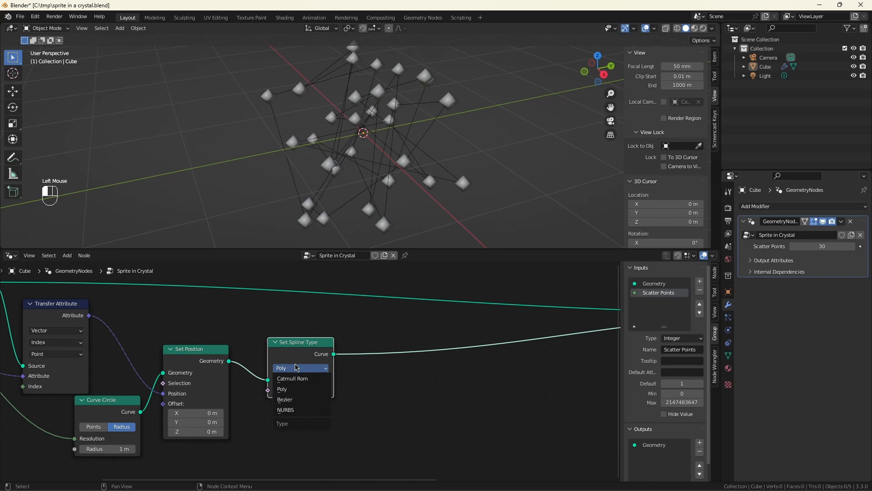
left_click(292, 400)
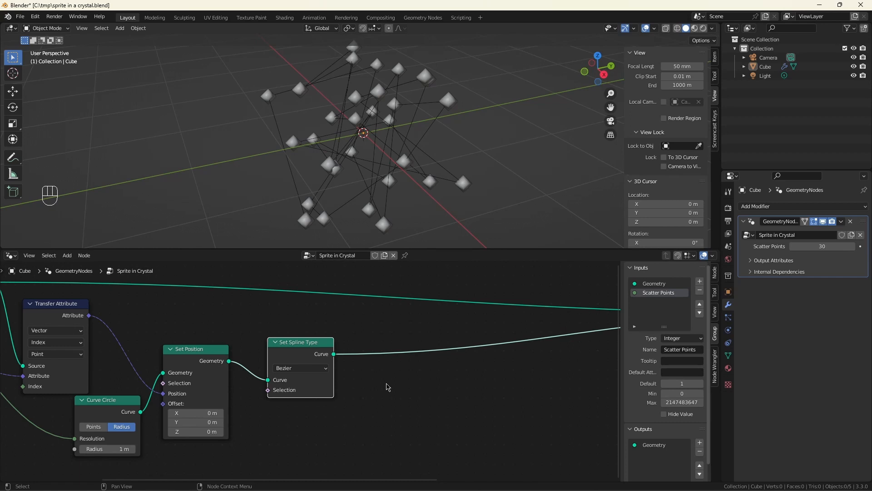
Insert a Set Handle Type node between Set Spline Type and Join Geometry
left_click(387, 387)
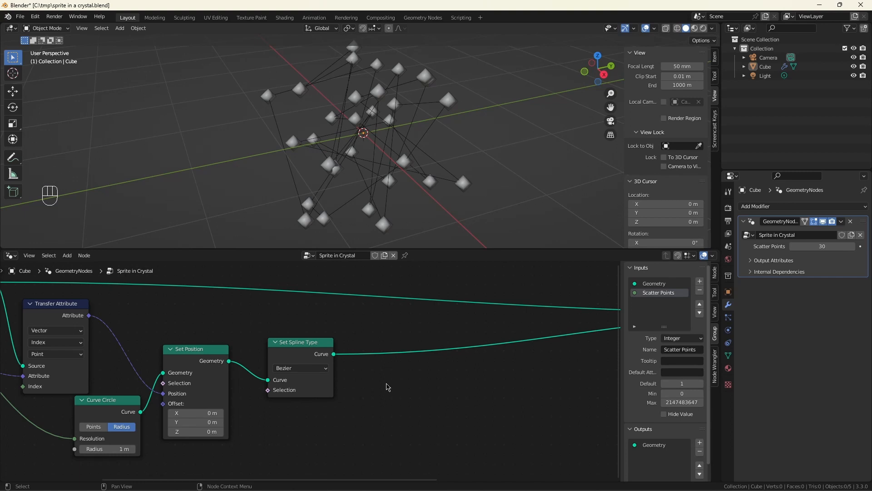
key("shift+a")
type("set ha")
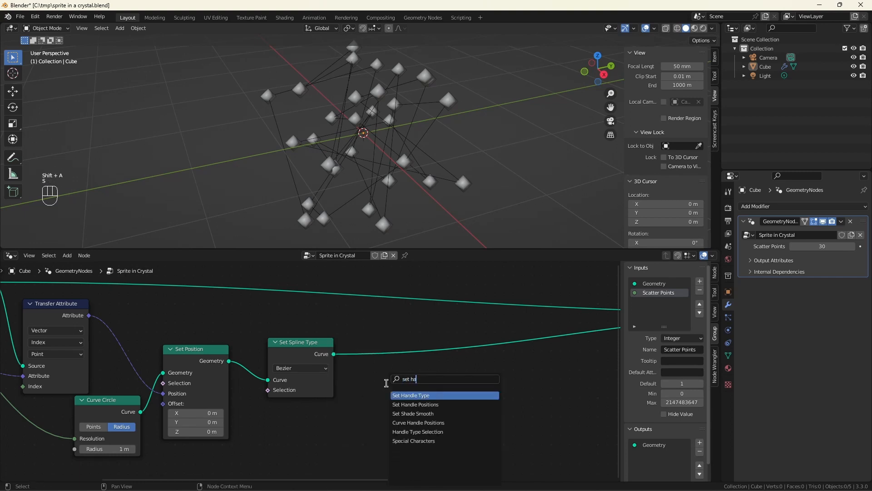
left_click(414, 395)
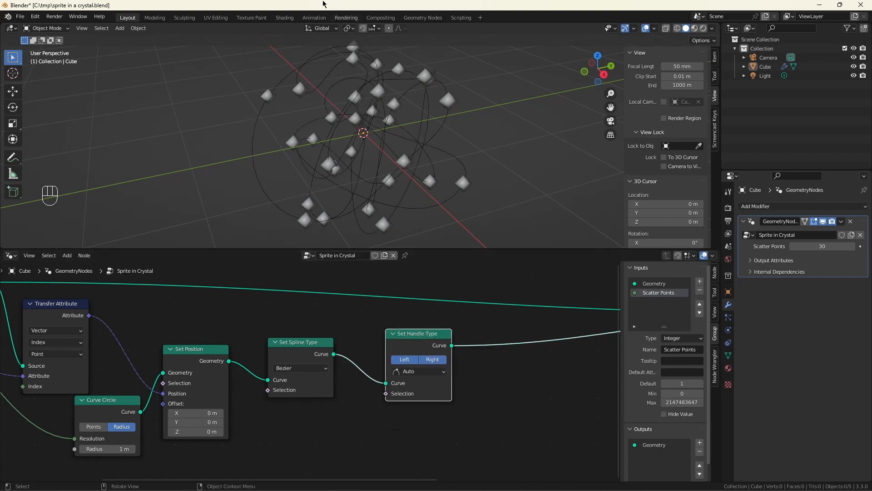
Select the cube in the viewport and cut the direct link from Points to Join Geometry
left_click(380, 99)
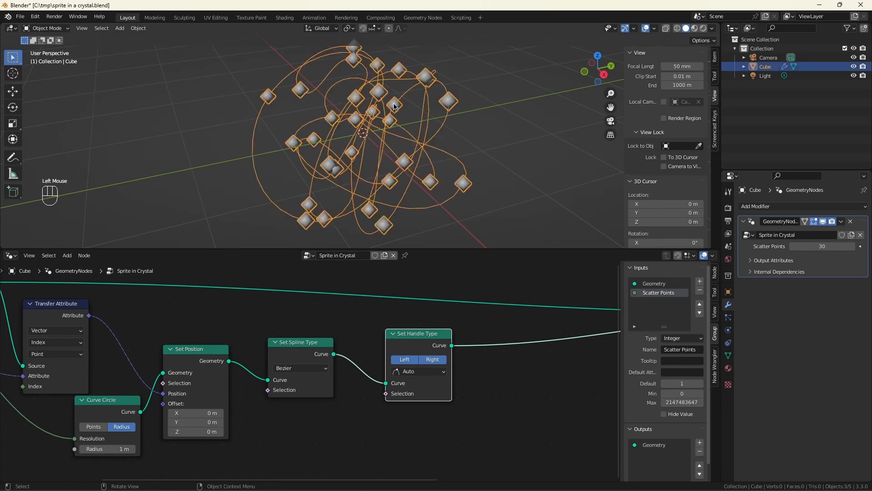
scroll(408, 120, "down", 3)
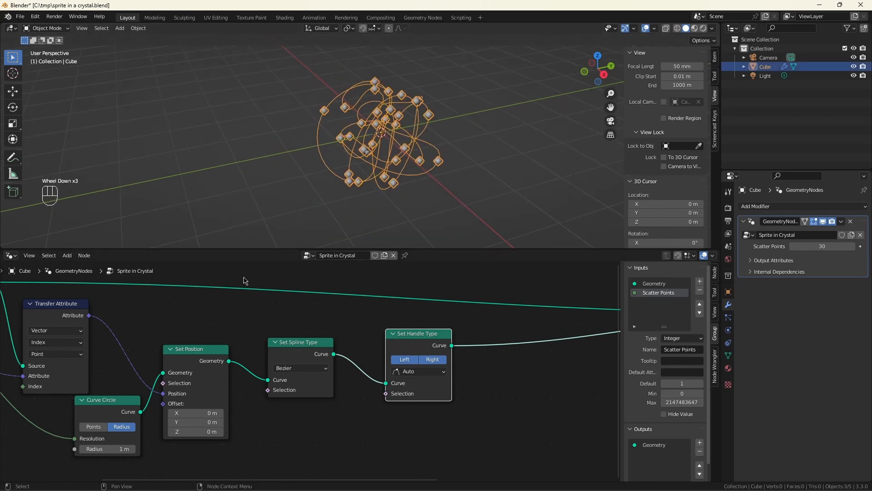
right_click_drag(244, 278, 241, 306, "ctrl")
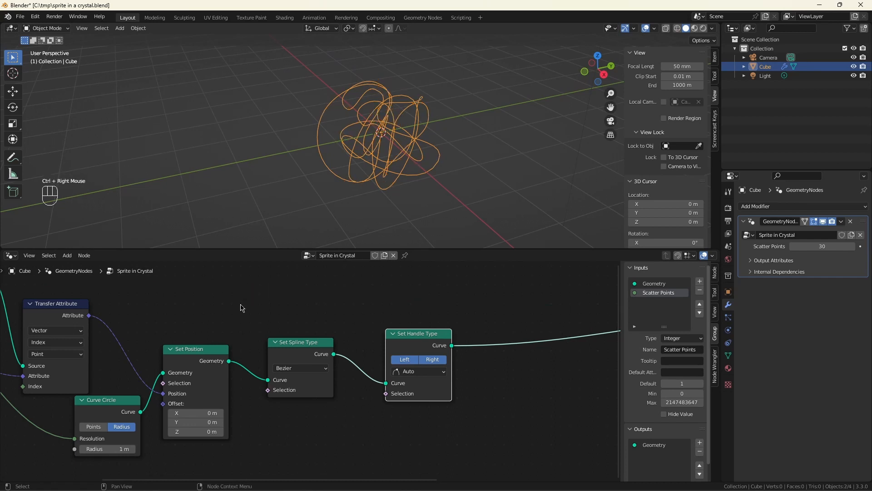
left_click_drag(418, 336, 410, 335)
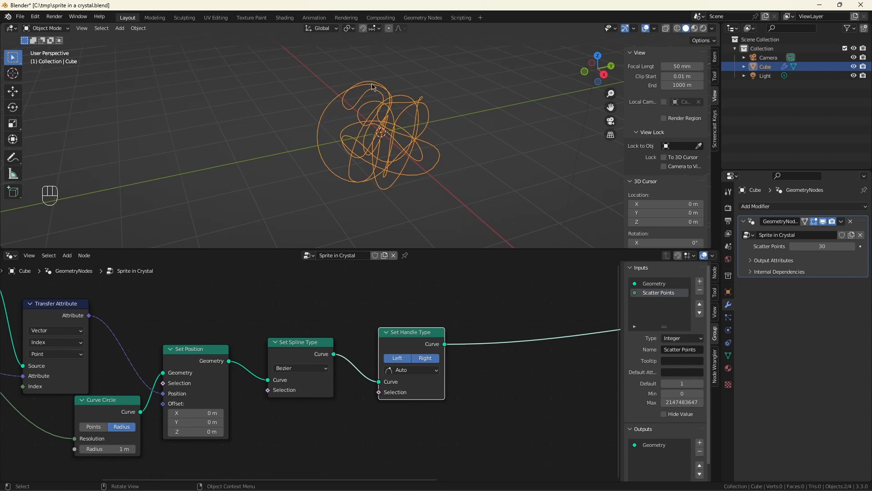
Insert a Subdivide Curve node between Set Handle Type and Join Geometry
left_click(348, 404)
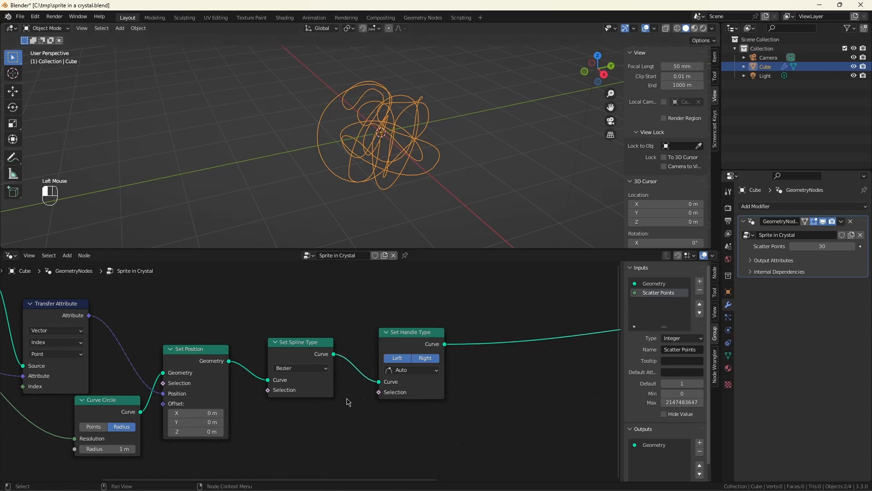
key("shift+a")
type("sub")
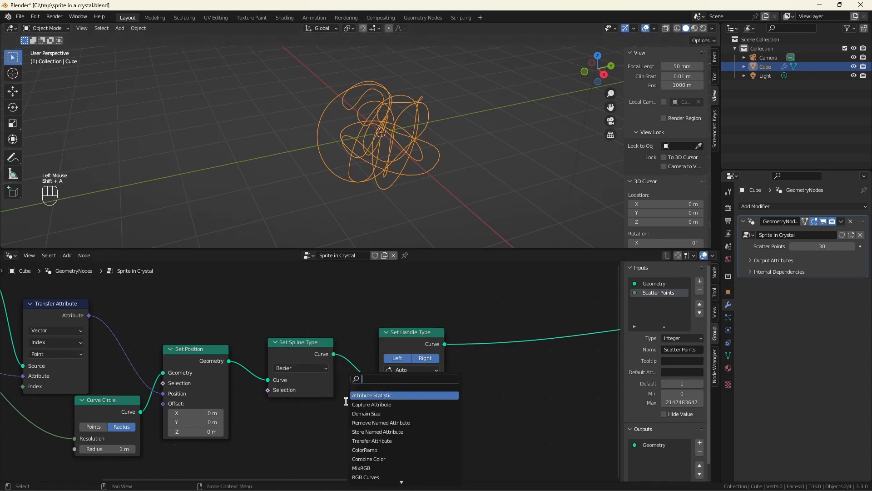
left_click(400, 404)
left_click(521, 389)
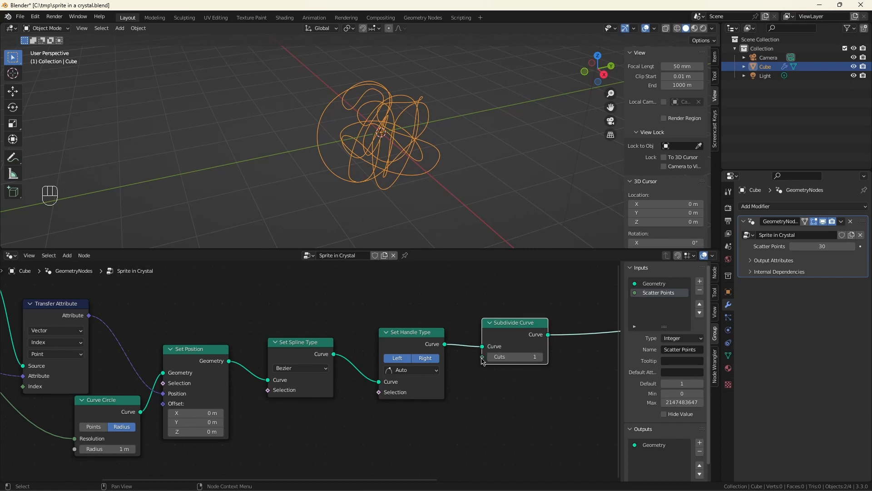
Expose Subdivide Curve's Cuts through a new Group Input node and rename that group input "Points Between"
left_click_drag(482, 357, 422, 432)
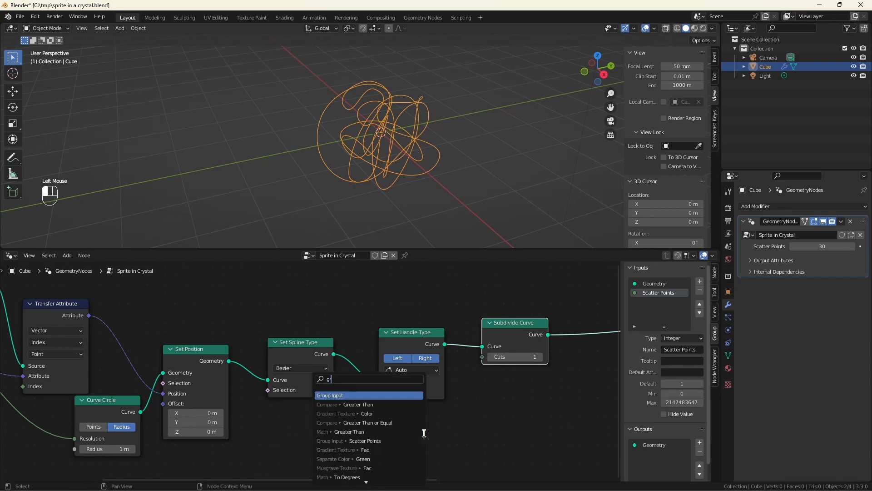
type("grou")
left_click(374, 394)
left_click(294, 387)
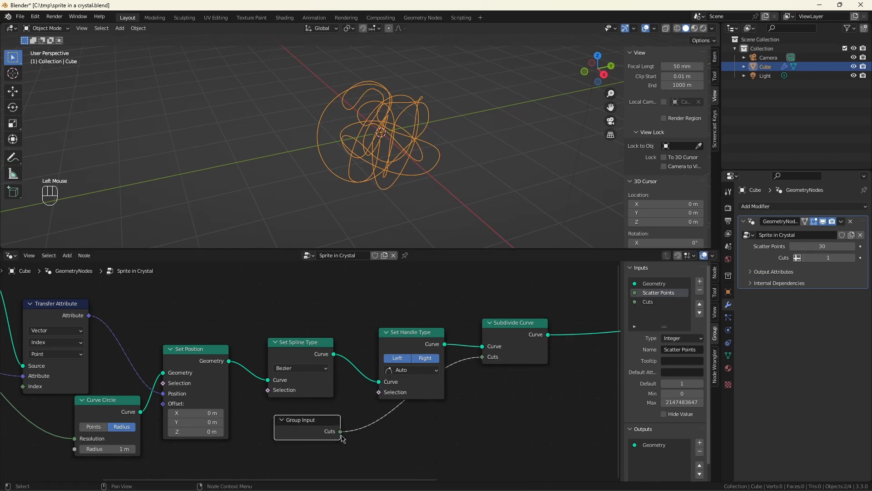
double_click(655, 301)
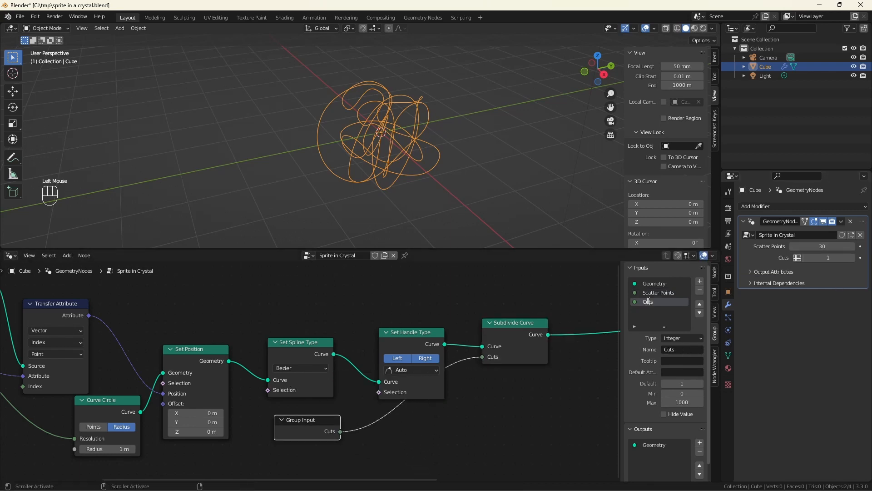
type("Points Between")
key("Return")
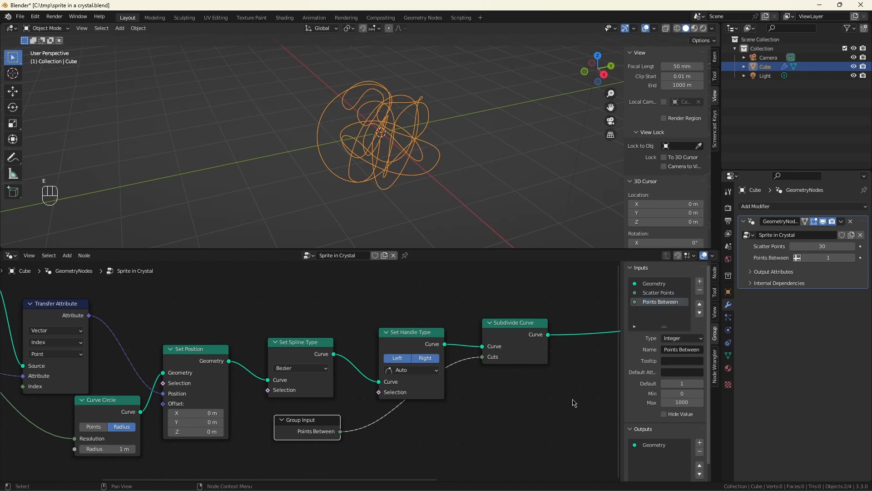
Set the modifier's Points Between value to 10 and move its Group Input node beneath Set Handle Type
double_click(841, 259)
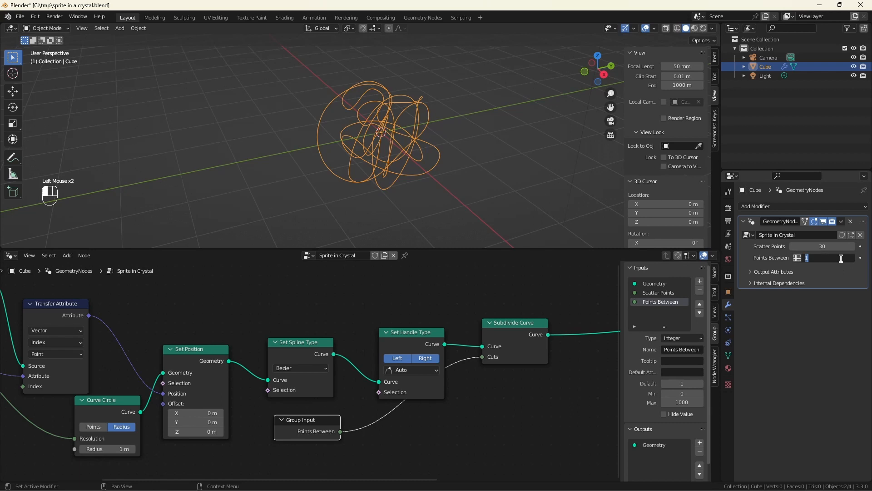
type("10")
key("Return")
left_click_drag(318, 423, 421, 414)
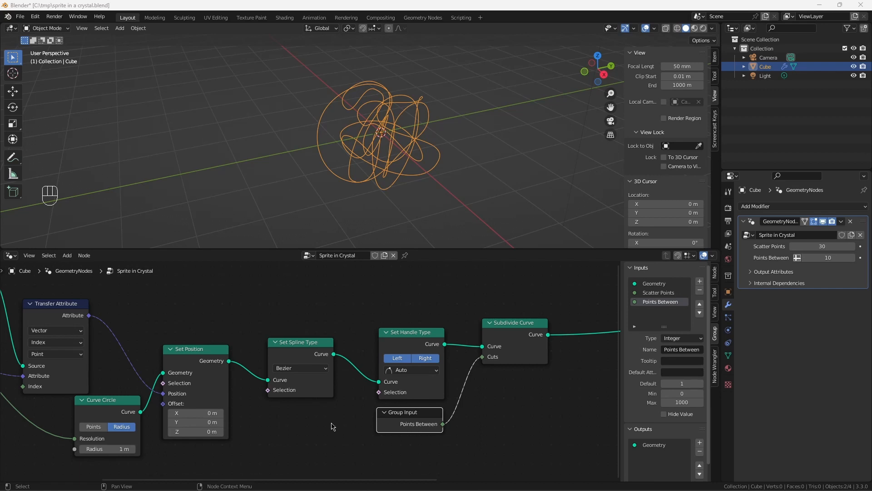
Add an Instance on Points node above the output link, with its Points input fed by Subdivide Curve
scroll(292, 424, "down", 5)
scroll(445, 388, "up", 5)
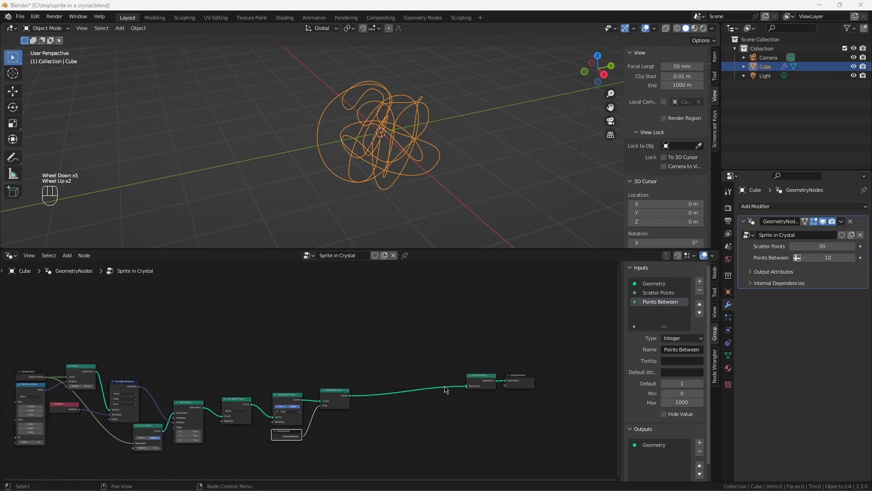
left_click_drag(453, 357, 562, 425)
scroll(253, 427, "up", 2)
left_click_drag(339, 384, 377, 331)
type("inst")
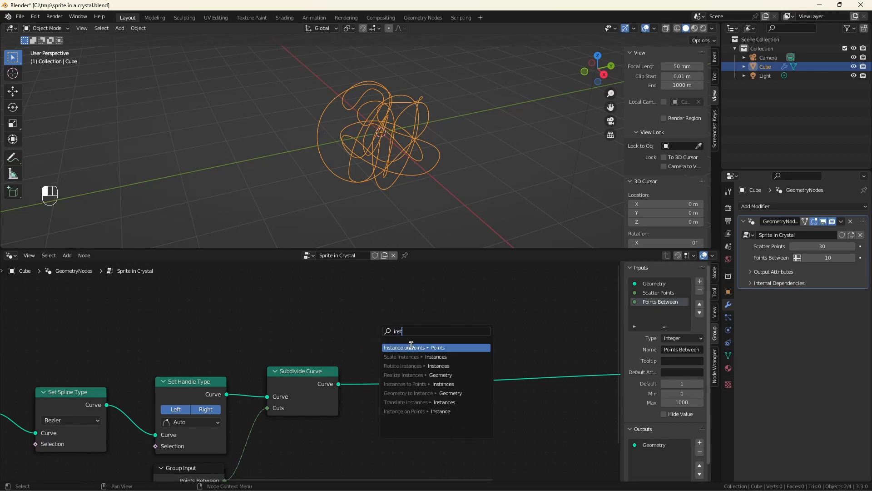
key("Return")
left_click(420, 290)
key("BackSpace")
key("BackSpace")
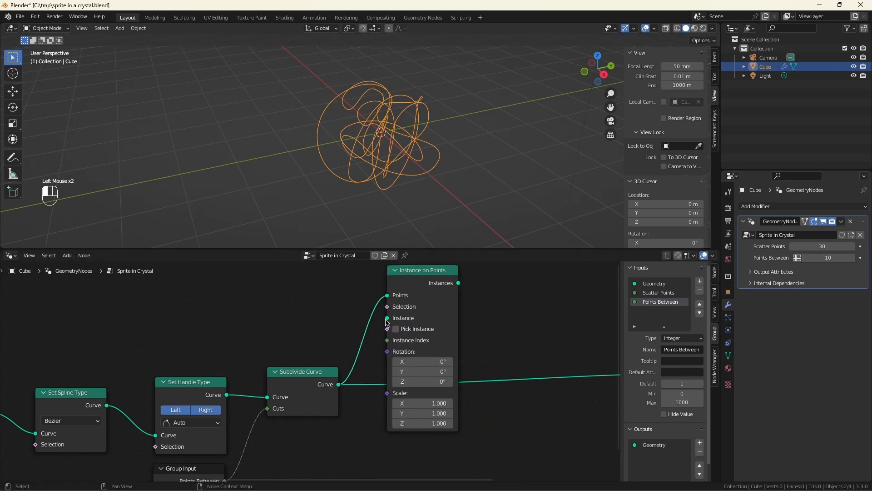
Connect a new Ico Sphere node to the Instance input of Instance on Points and set its radius to 0.01 m
left_click_drag(387, 318, 332, 304)
type("sphere")
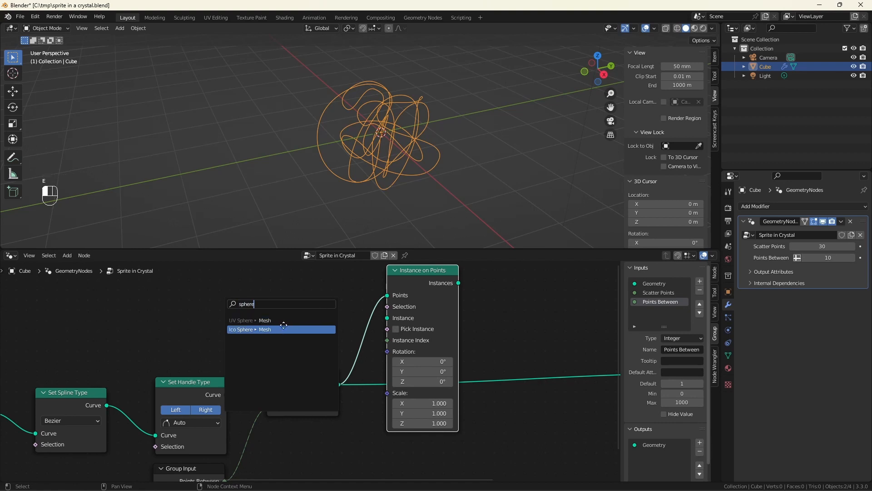
left_click(286, 329)
left_click(304, 325)
left_click(316, 324)
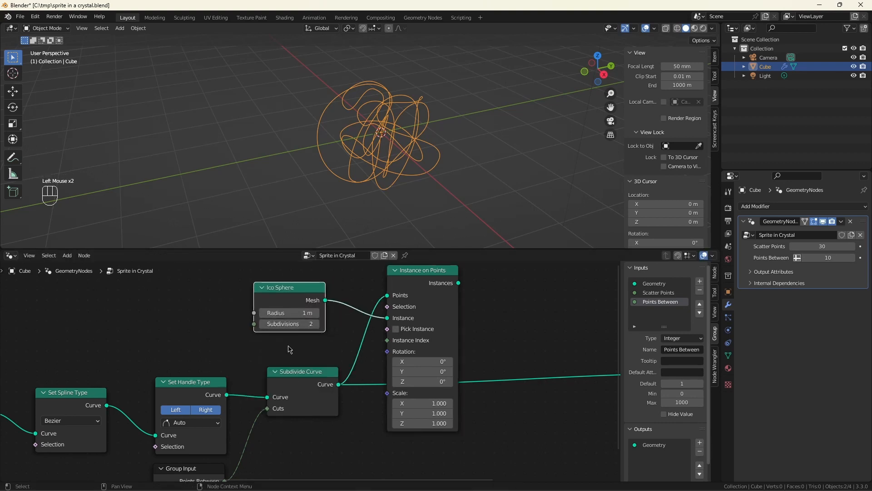
left_click(291, 312)
type(".01")
key("Return")
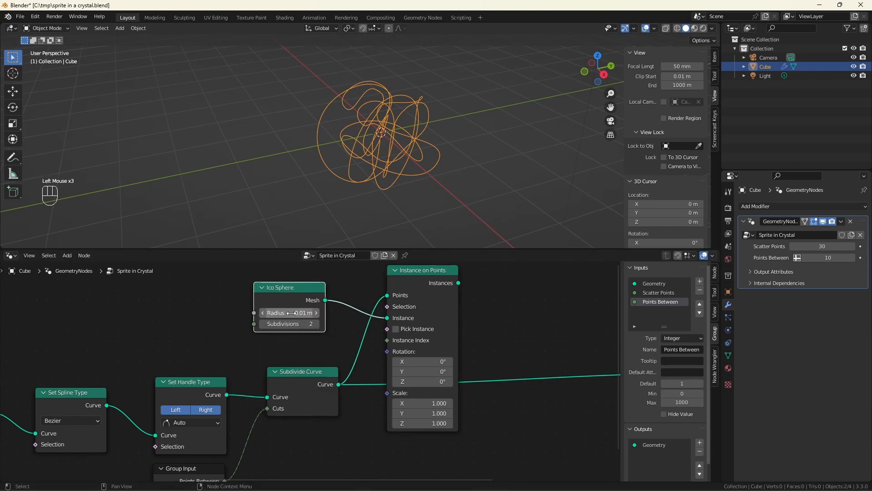
Connect the Instances output to Join Geometry alongside the curve and move Instance on Points up to the right
scroll(175, 357, "down", 3)
scroll(465, 298, "up", 3)
left_click_drag(270, 319, 560, 416)
scroll(466, 170, "up", 2)
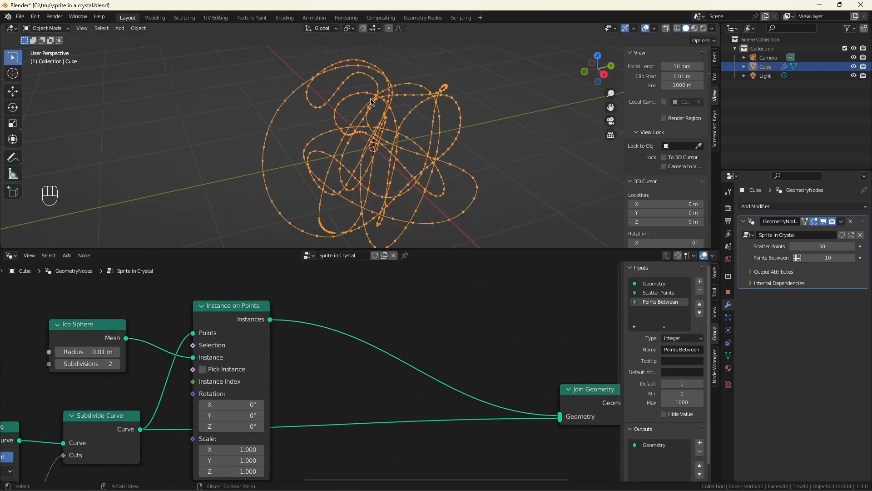
scroll(474, 312, "down", 2)
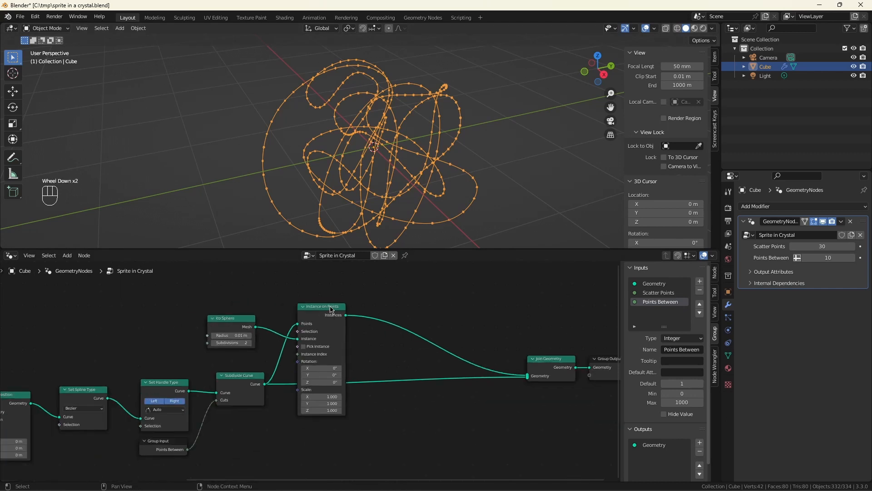
left_click_drag(334, 311, 368, 300)
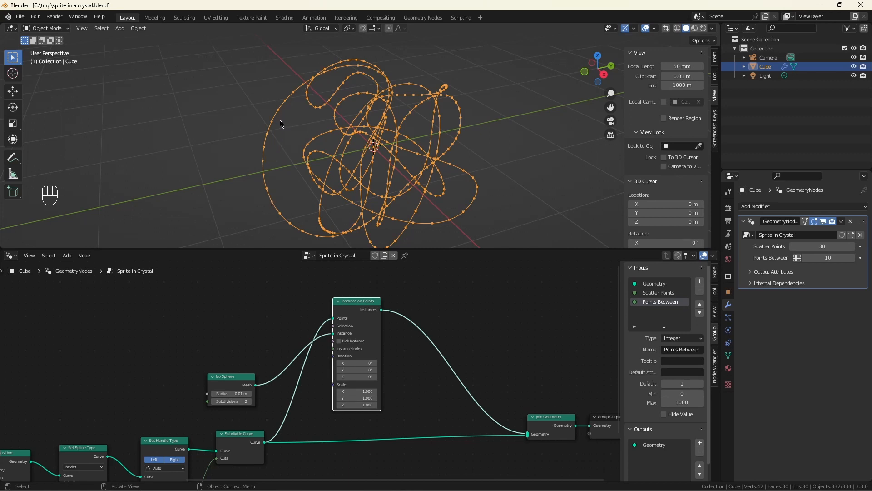
Test the modifier's Points Between at 31 and 0, and set it back to 10
left_click(827, 257)
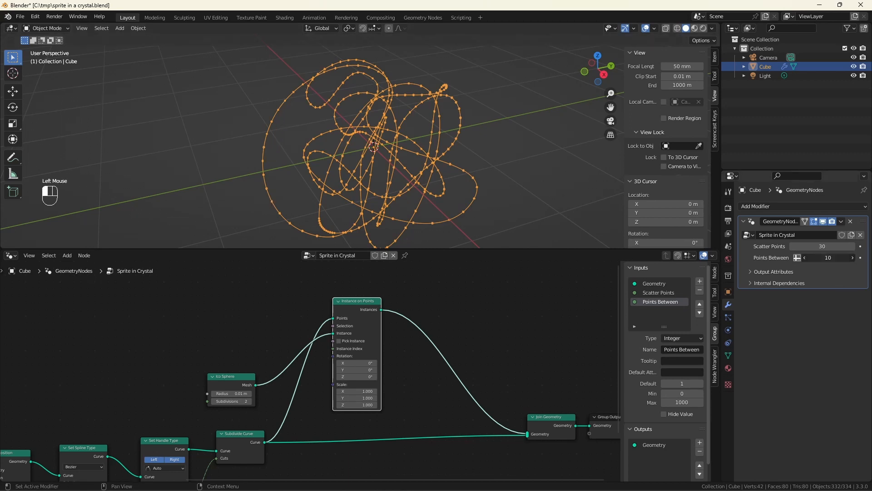
left_click_drag(828, 258, 856, 257)
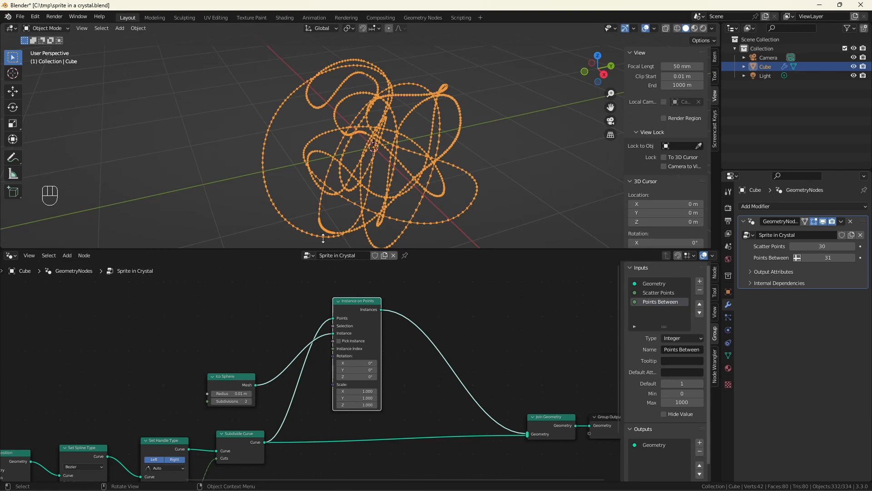
left_click_drag(832, 258, 787, 258)
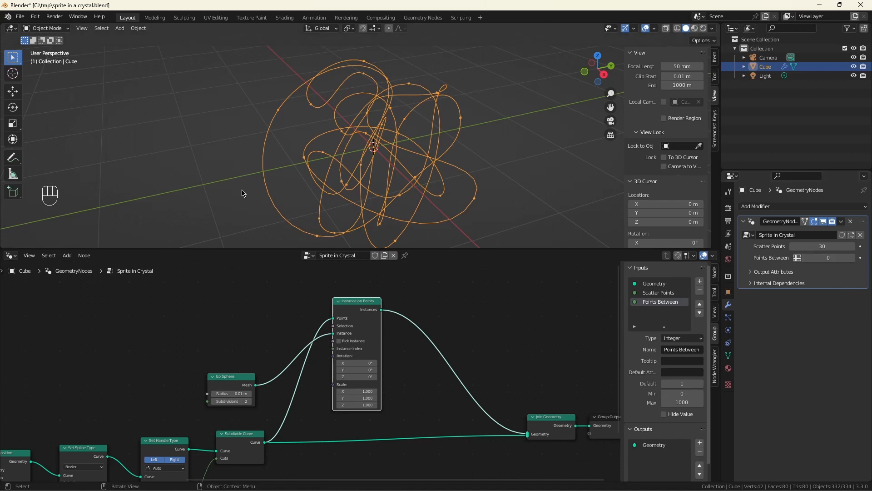
left_click(831, 258)
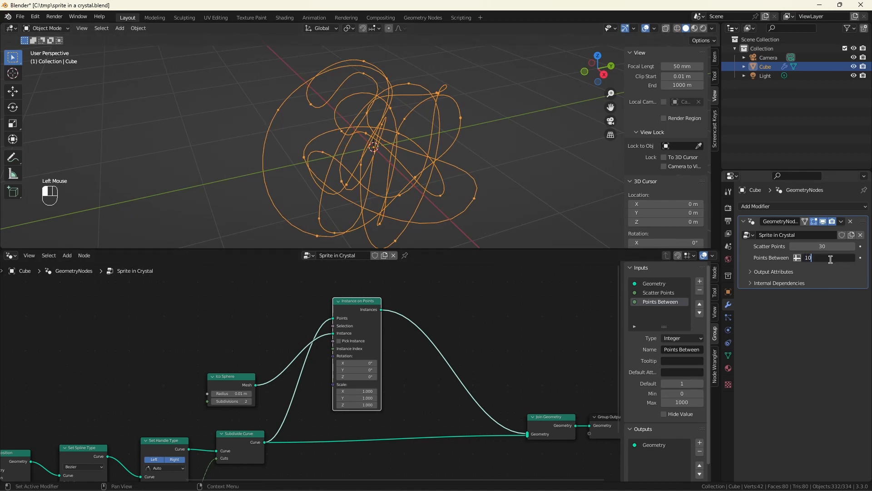
key("Return")
Move Ico Sphere up beside Instance on Points and place a new Switch node right of Instance on Points
left_click_drag(236, 379, 277, 332)
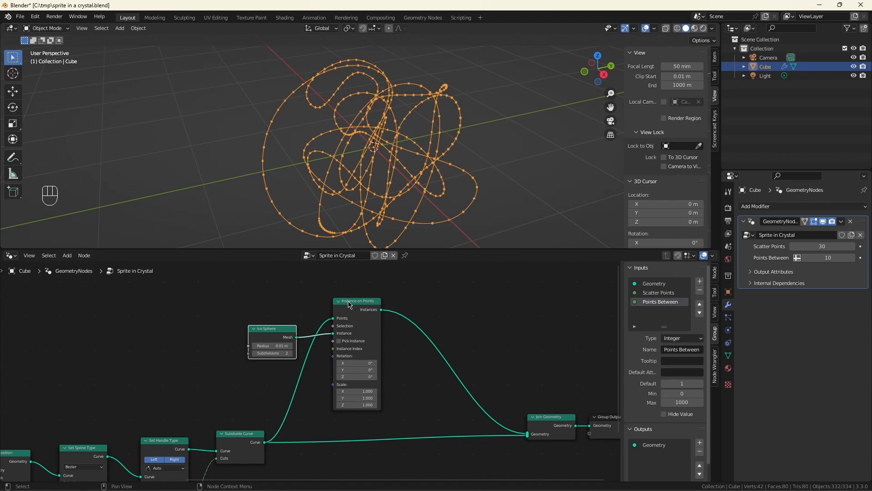
left_click(444, 308)
key("shift+a")
type("ssw")
left_click(460, 324)
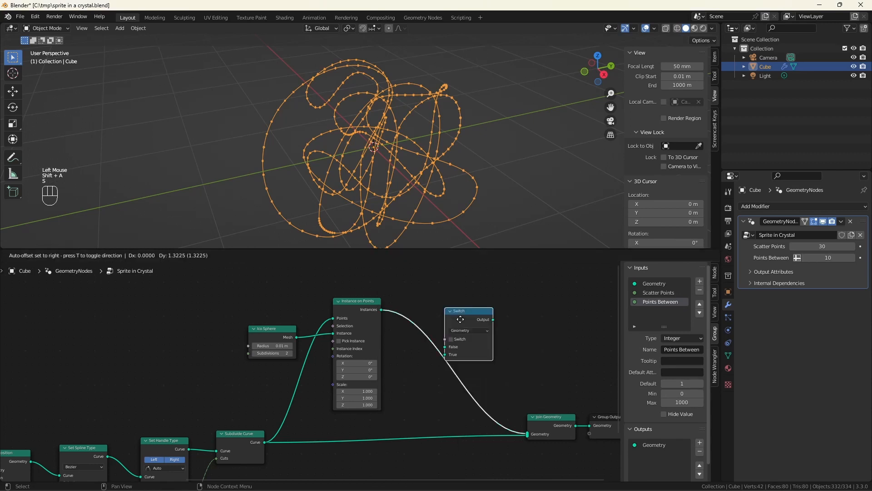
left_click(459, 308)
Expose the Switch node's Switch socket through a new Group Input node placed above Instance on Points
scroll(459, 309, "up", 4)
left_click_drag(437, 329, 403, 305)
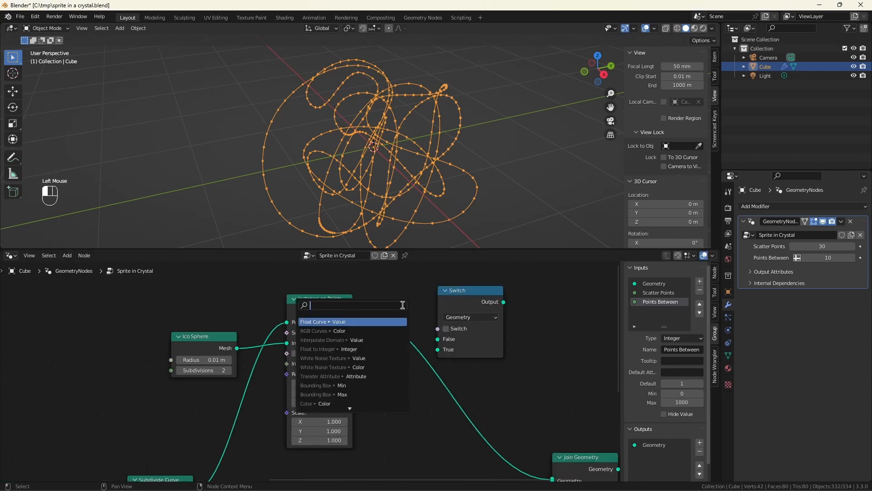
type("group")
key("Return")
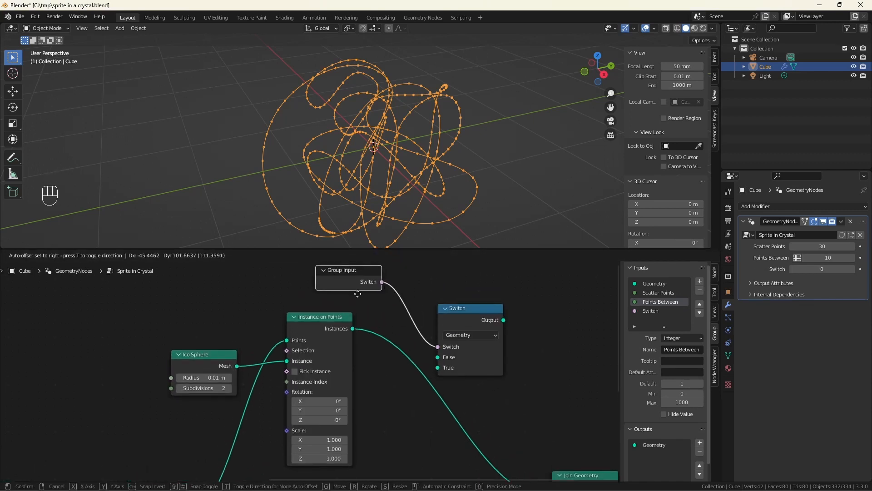
left_click(334, 302)
Rename the Switch group input as "Show Points"
left_click(651, 311)
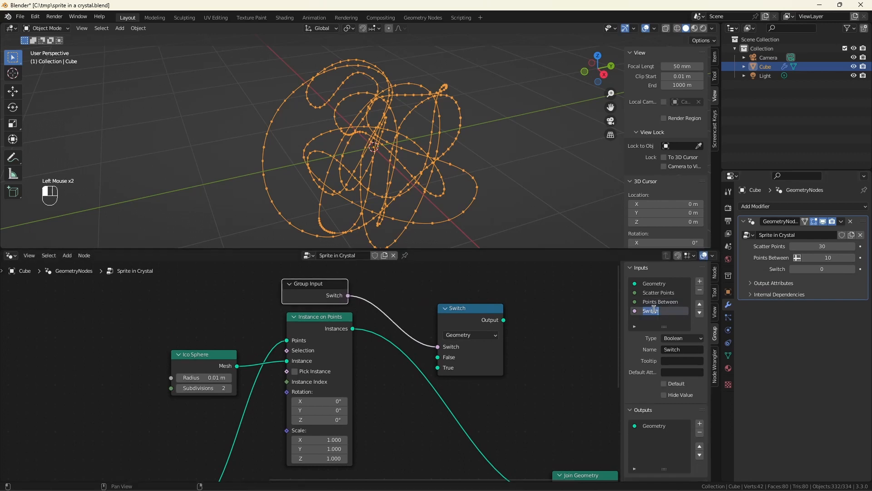
key("shift+s")
key("h")
key("o")
key("w")
double_click(654, 311)
type("Show Points")
key("Return")
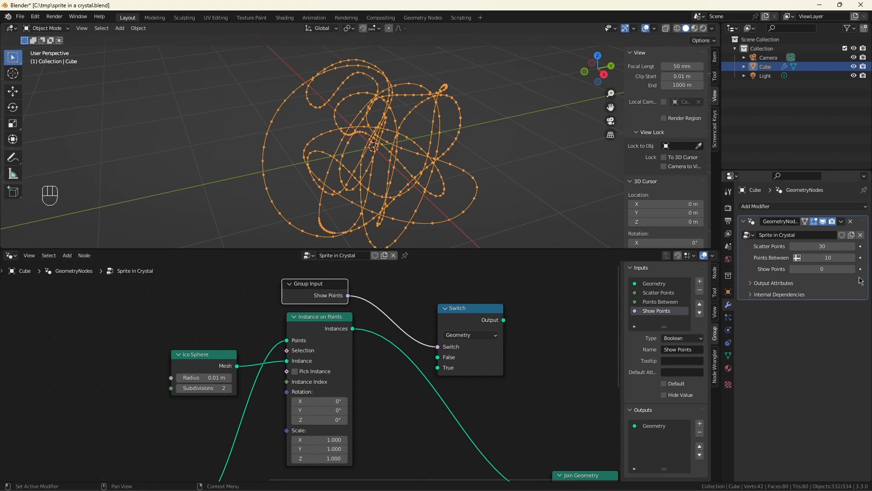
Cut the direct Instances link to Join Geometry and route the instances through the Switch's True input instead
right_click_drag(415, 340, 391, 366, "ctrl")
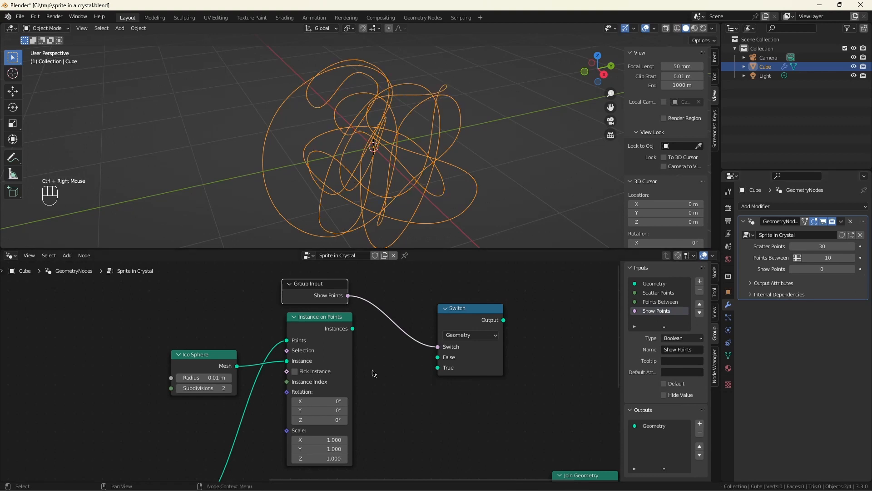
left_click_drag(353, 329, 435, 372)
scroll(435, 372, "down", 3)
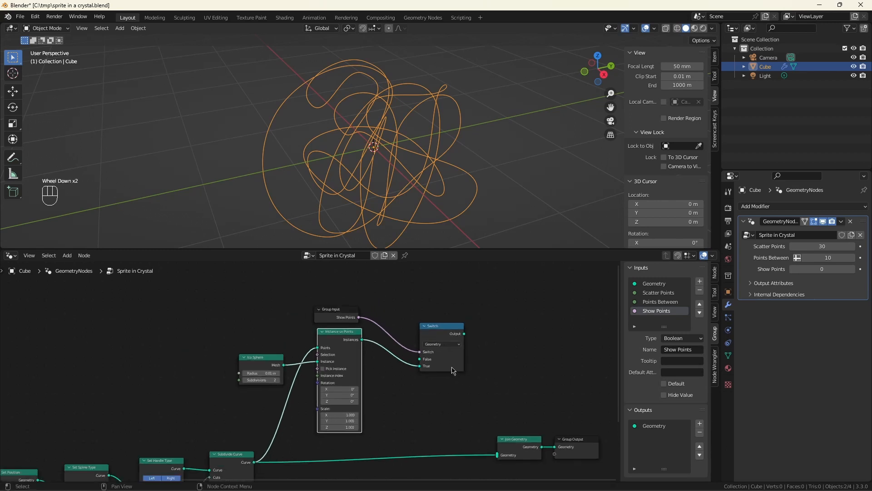
left_click_drag(465, 333, 499, 454)
Test Show Points by setting it to 1 and back to 0, and save the file
left_click(853, 270)
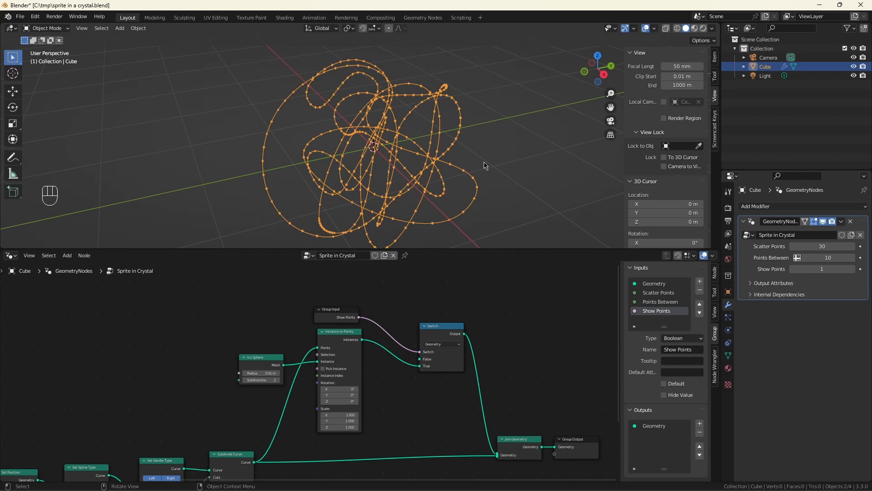
left_click(793, 271)
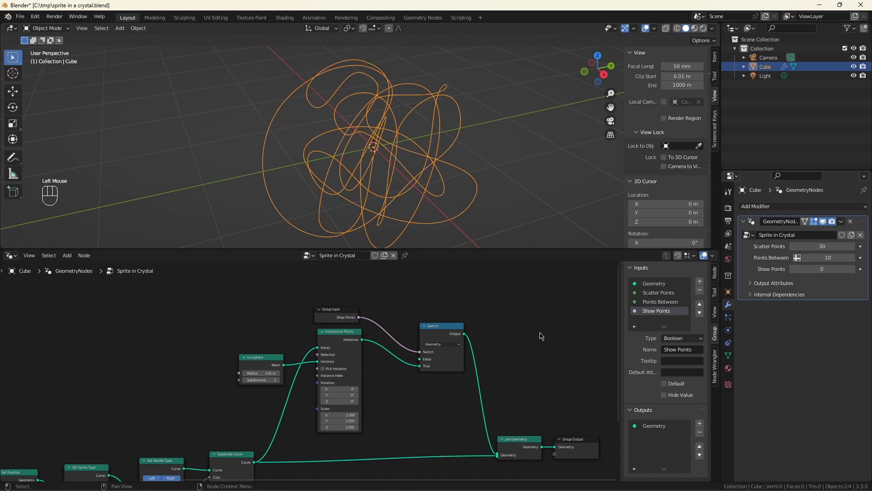
scroll(516, 419, "down", 3)
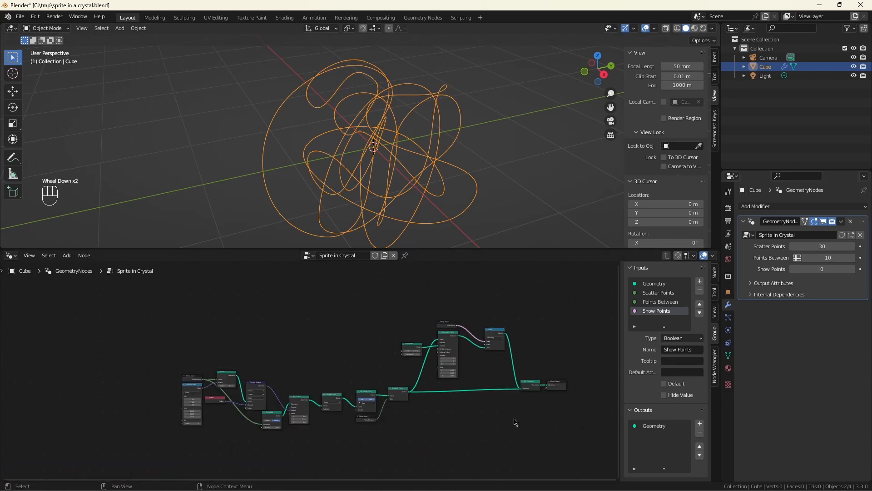
key("ctrl+s")
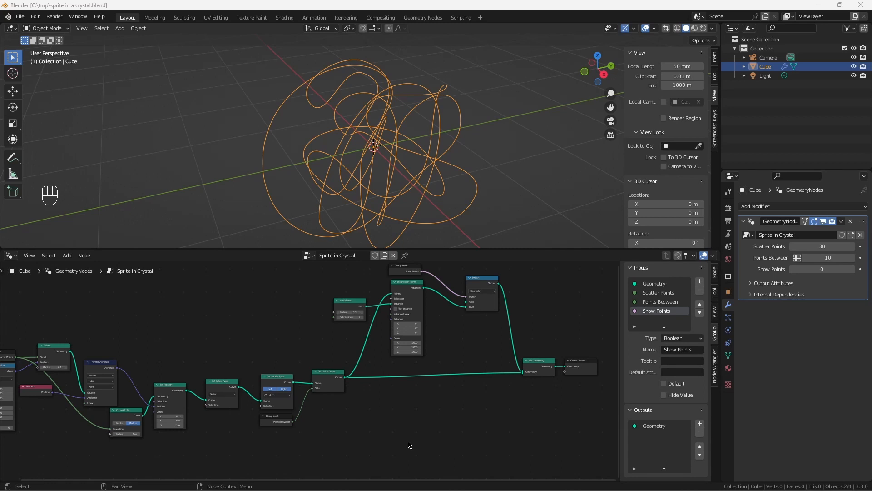
Insert a Math node set to Subtract with value 1.000 between Points Between and Subdivide Curve's Cuts
scroll(326, 419, "up", 6)
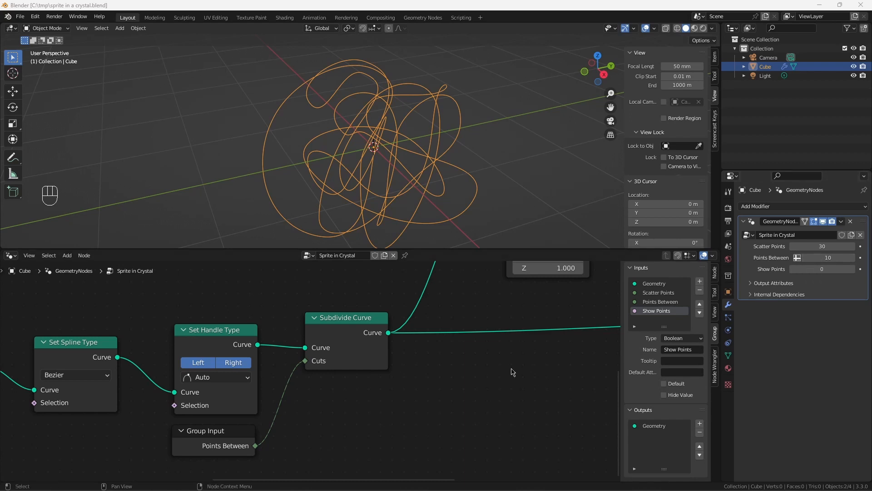
scroll(512, 373, "down", 1)
right_click(289, 407)
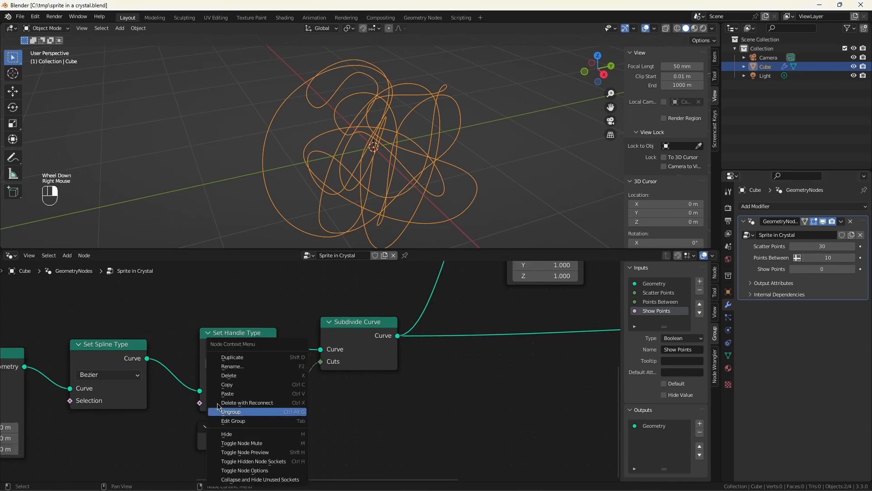
left_click(382, 407)
key("shift+a")
type("smath")
key("Return")
left_click(375, 417)
left_click(375, 418)
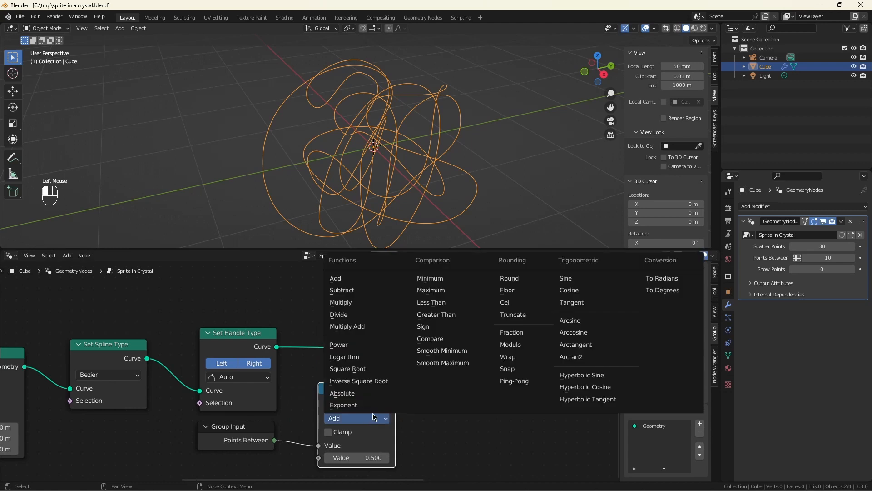
left_click(345, 284)
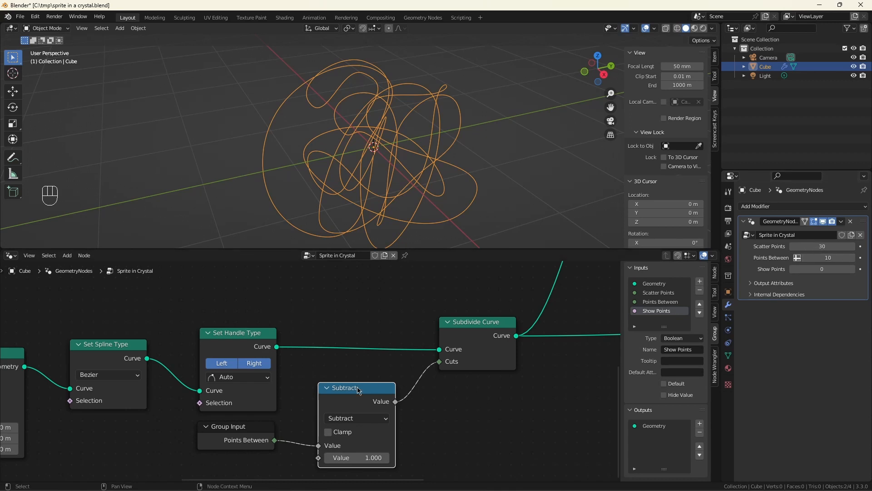
Collapse the Subtract node and label it "Minus 1"
left_click(326, 388)
key("F2")
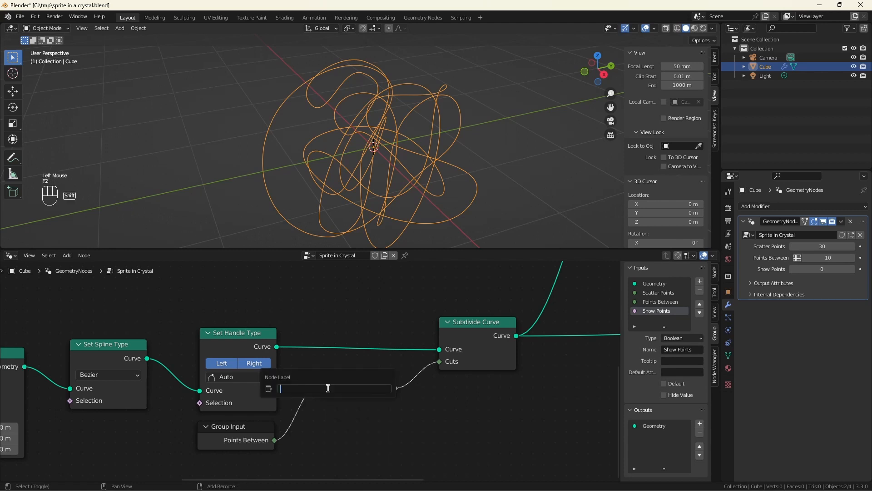
type("Minus 1")
key("Return")
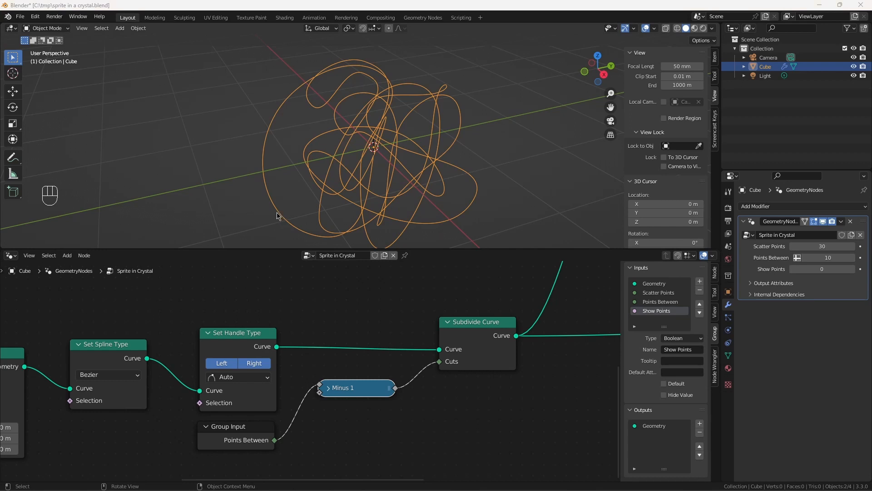
Set Show Points to 1 and cut the direct curve link from Subdivide Curve to Join Geometry
left_click(853, 269)
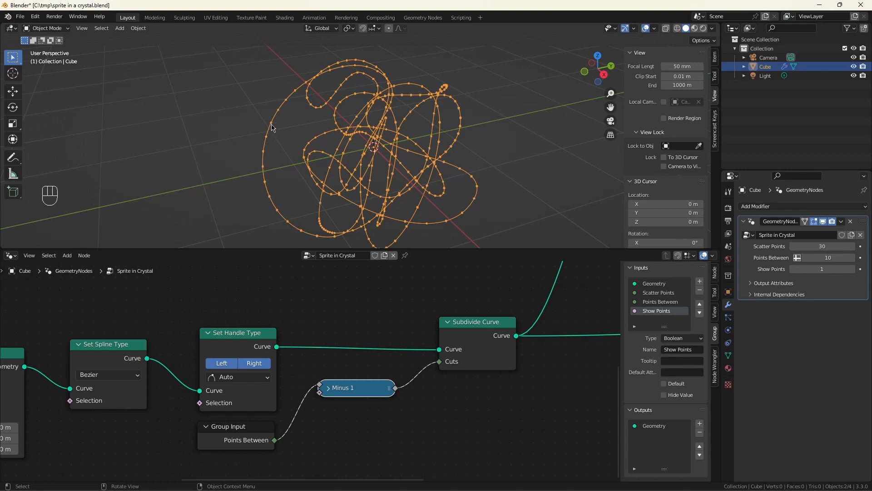
scroll(404, 354, "down", 2)
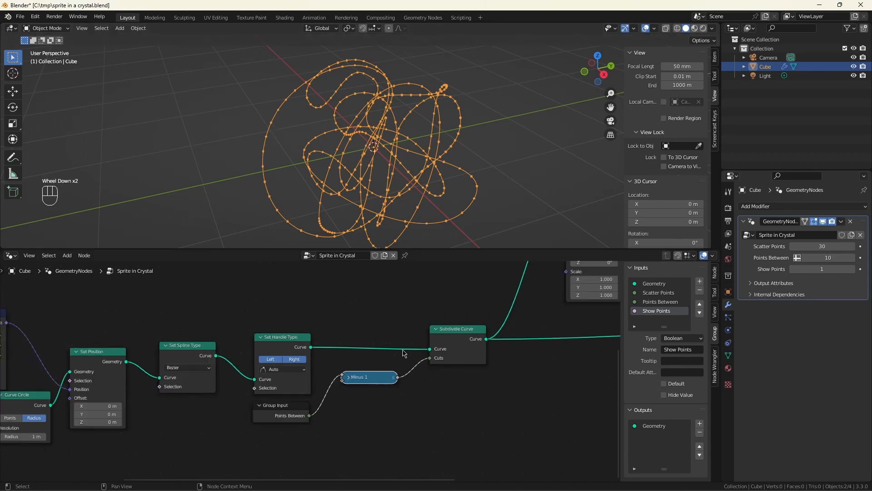
scroll(404, 354, "down", 4)
scroll(450, 296, "up", 3)
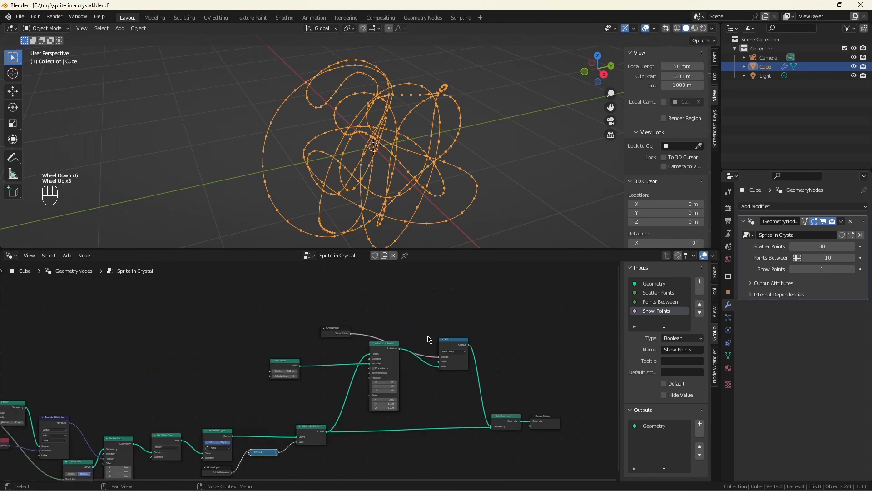
right_click_drag(430, 418, 432, 437, "ctrl")
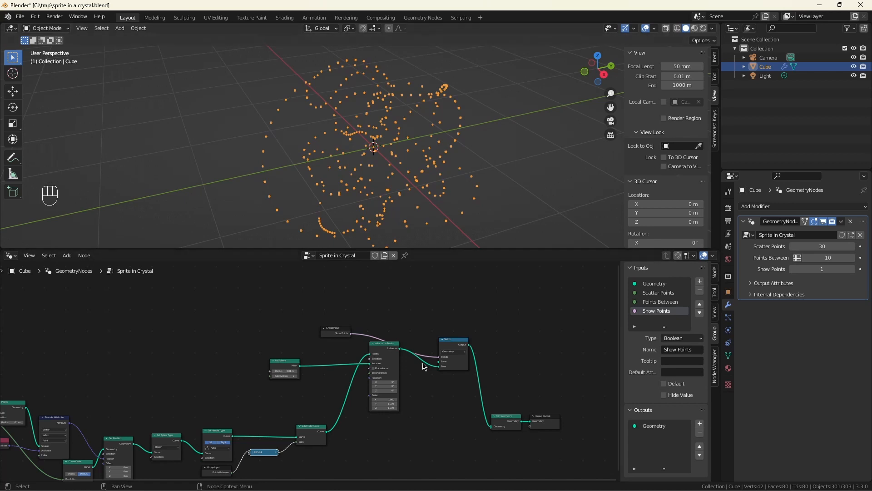
scroll(444, 308, "down", 3)
scroll(339, 447, "up", 3)
key("ctrl+z")
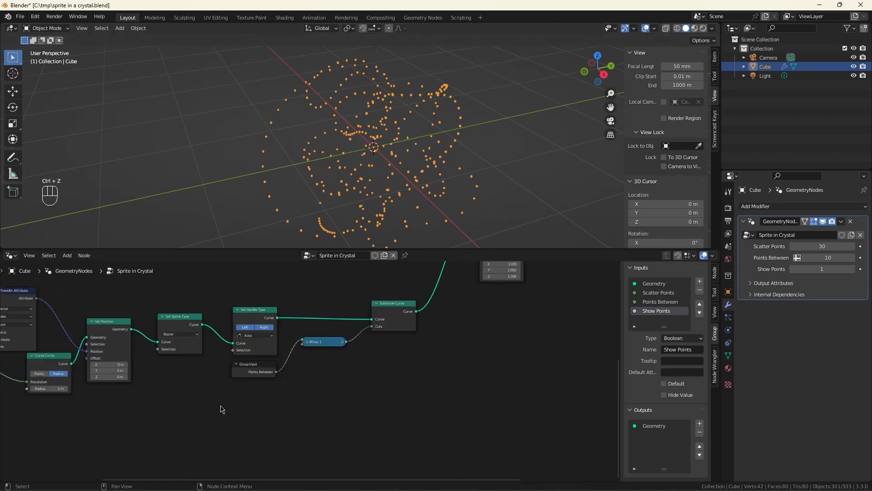
Add a Curve Line node below the Points Between Group Input and feed its curve into a new Resample Curve node
key("shift+a")
type("curve lin")
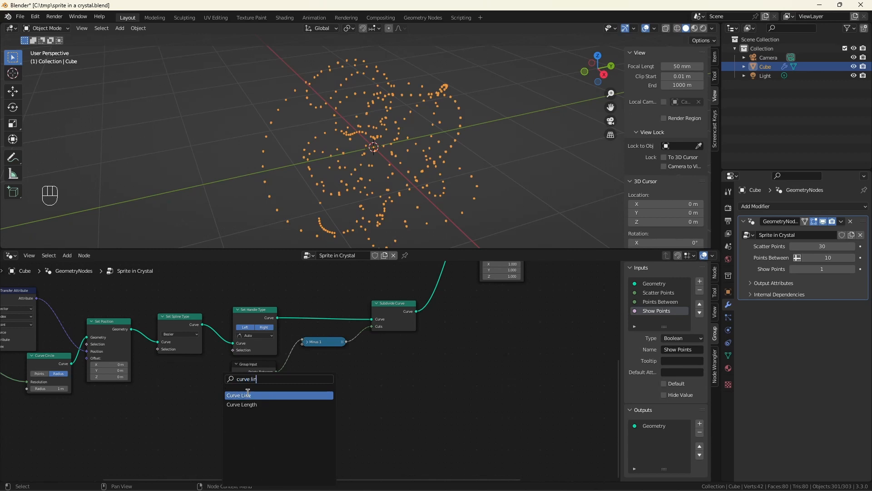
key("Return")
left_click_drag(271, 405, 333, 398)
type("resa")
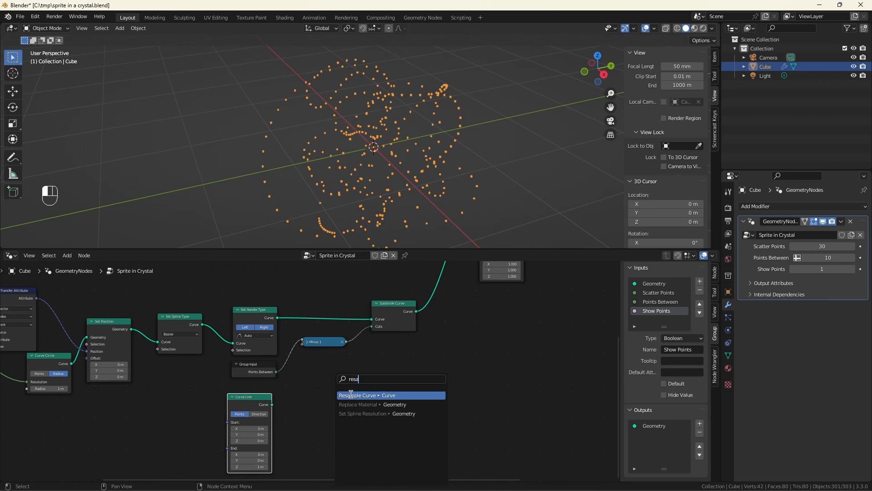
left_click(351, 394)
scroll(347, 431, "up", 3)
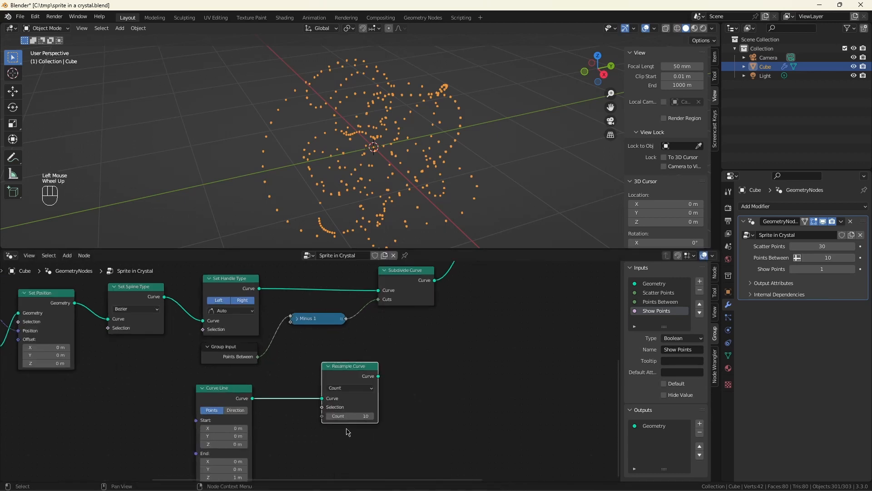
Add a Group Input node below Curve Line and link it to Resample Curve's Count
scroll(347, 431, "down", 4)
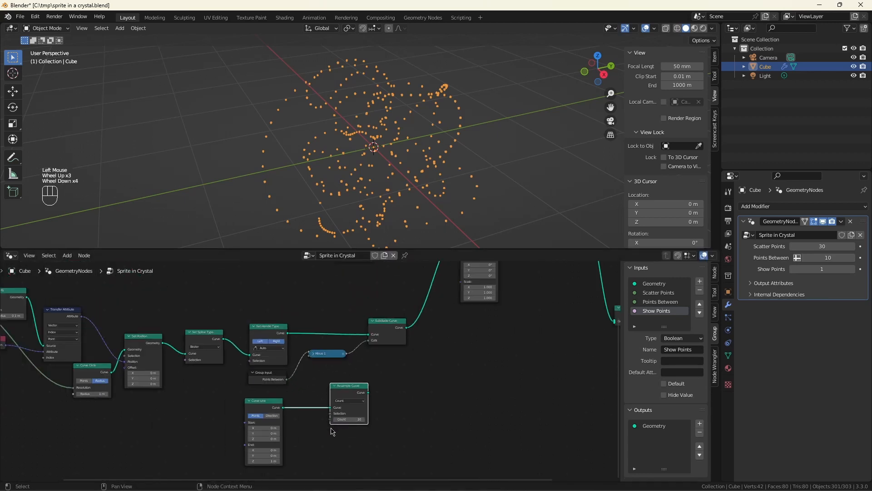
left_click_drag(330, 419, 310, 445)
type("group")
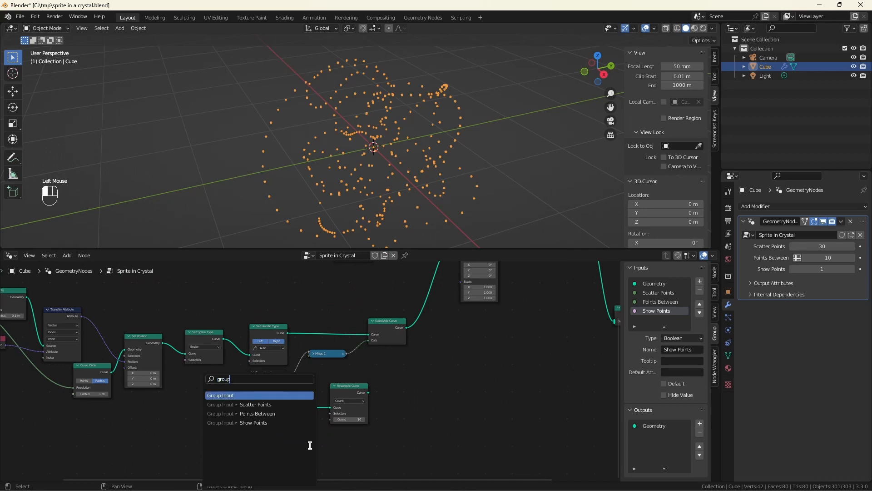
left_click(259, 395)
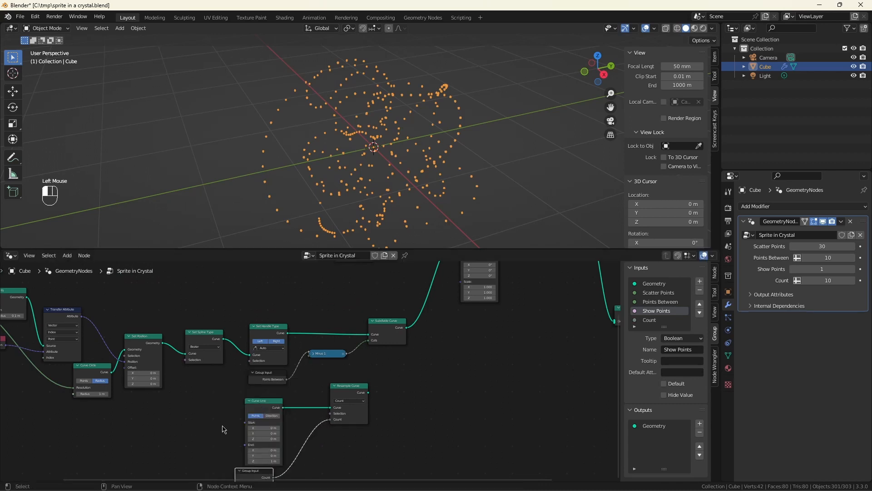
Rename the new Count group input to "Sprite Length"
left_click(651, 320)
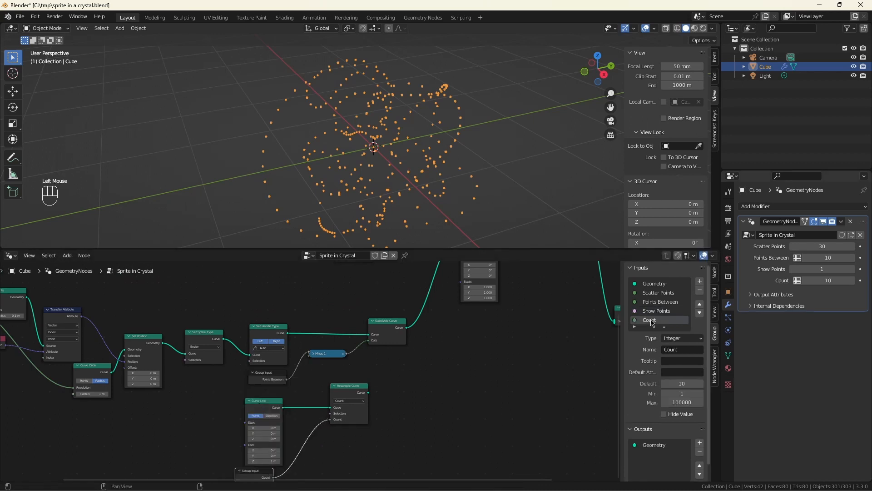
left_click(672, 349)
type("Sprite Length")
key("Return")
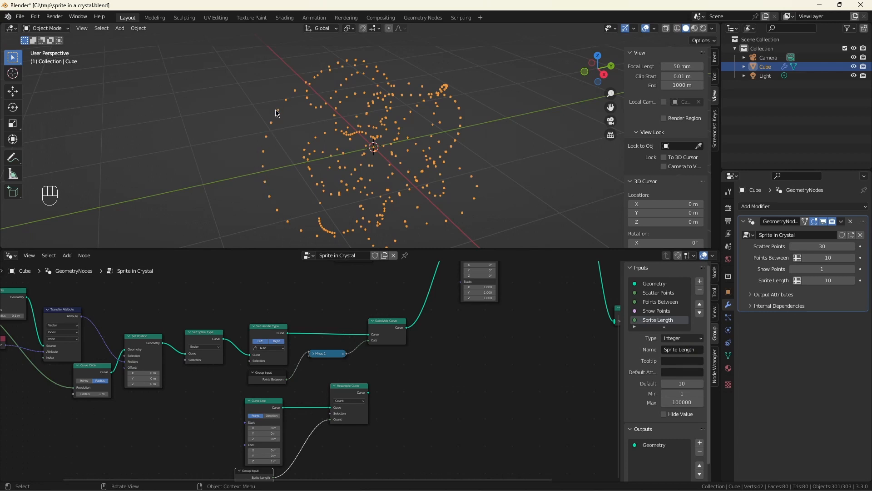
Set the modifier's Sprite Length to 8
scroll(456, 383, "down", 3)
scroll(456, 383, "up", 4)
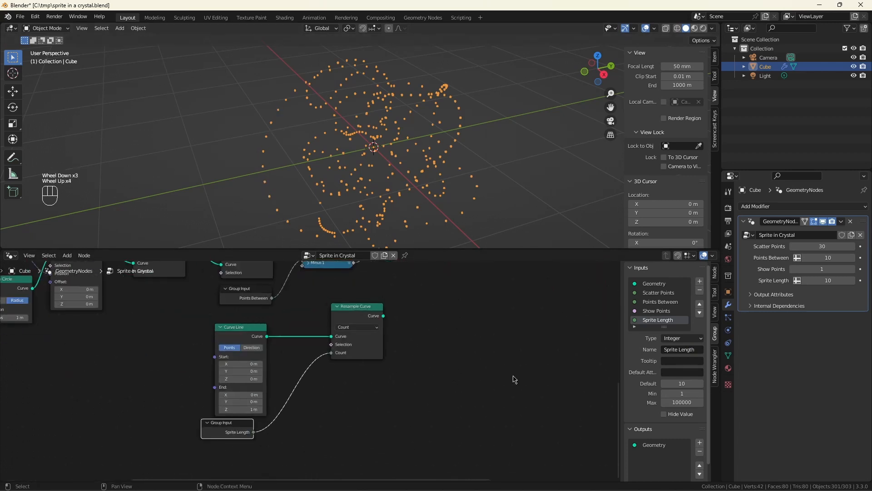
left_click(806, 281)
left_click(805, 281)
Add a Set Position node after Resample Curve and link its Geometry output to Join Geometry
left_click_drag(340, 323, 306, 324)
scroll(305, 324, "down", 4)
scroll(287, 390, "up", 5)
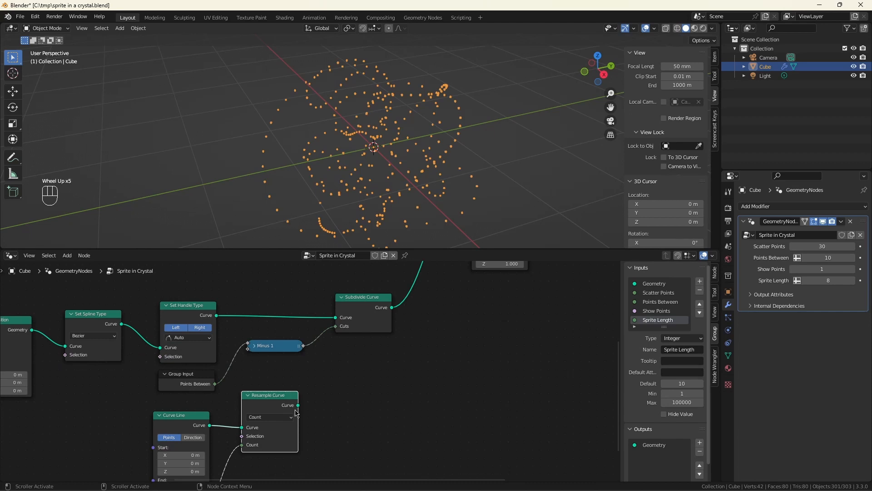
left_click_drag(297, 406, 333, 405)
type("set po")
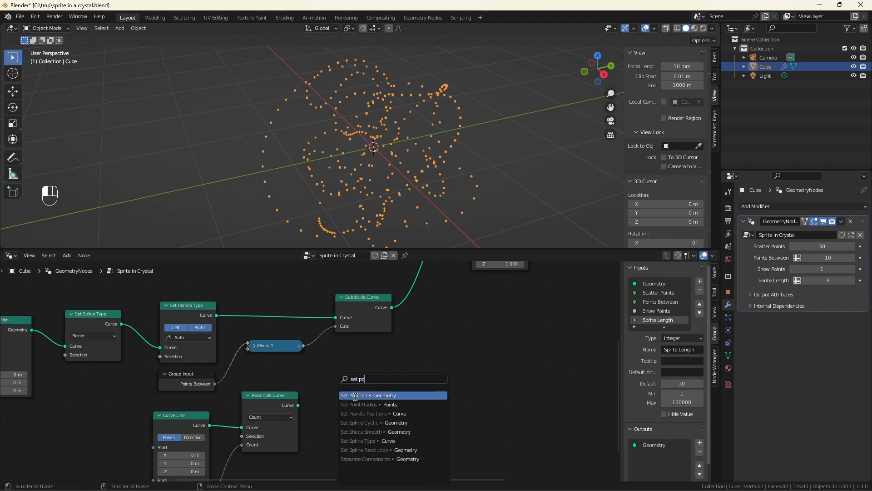
left_click(355, 395)
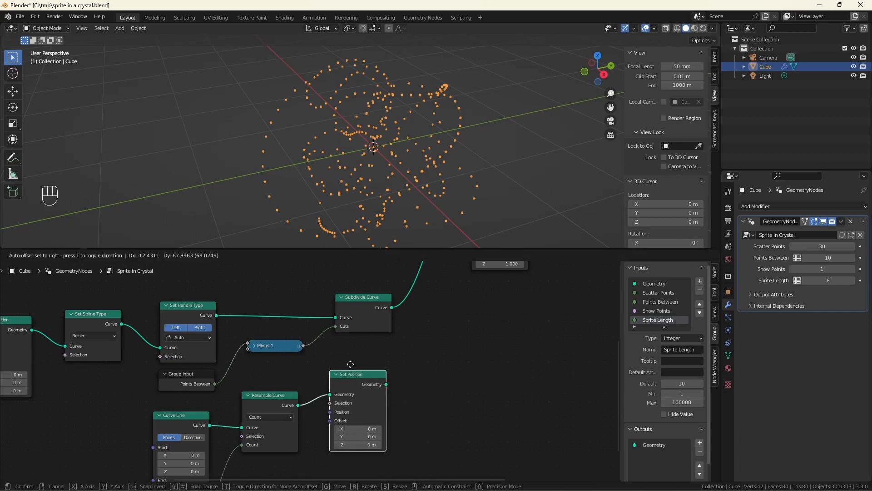
left_click(363, 363)
scroll(404, 358, "down", 3)
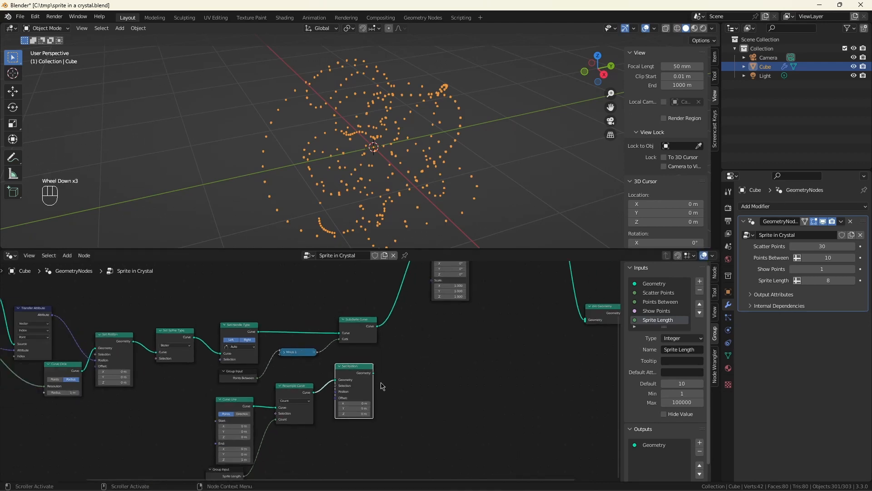
left_click_drag(374, 373, 584, 321)
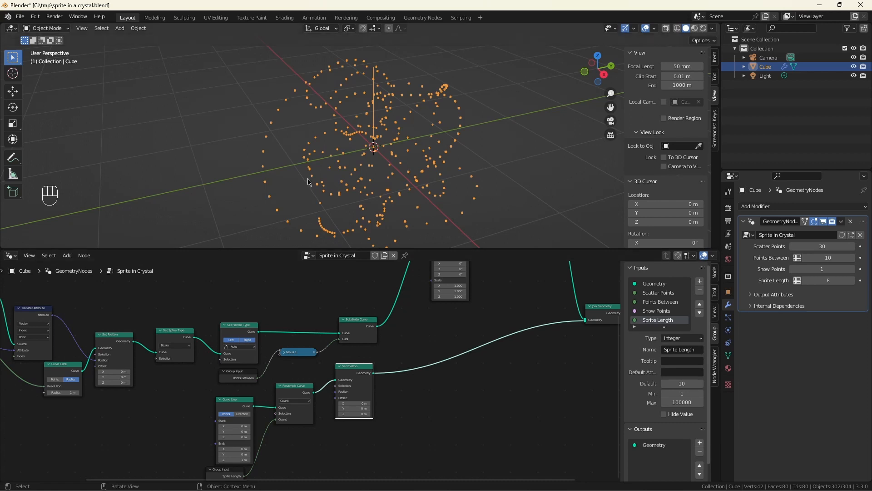
Spread out the node tree by moving the Curve Line branch, Join Geometry and Group Output further right
scroll(206, 313, "down", 2)
left_click_drag(180, 369, 334, 457)
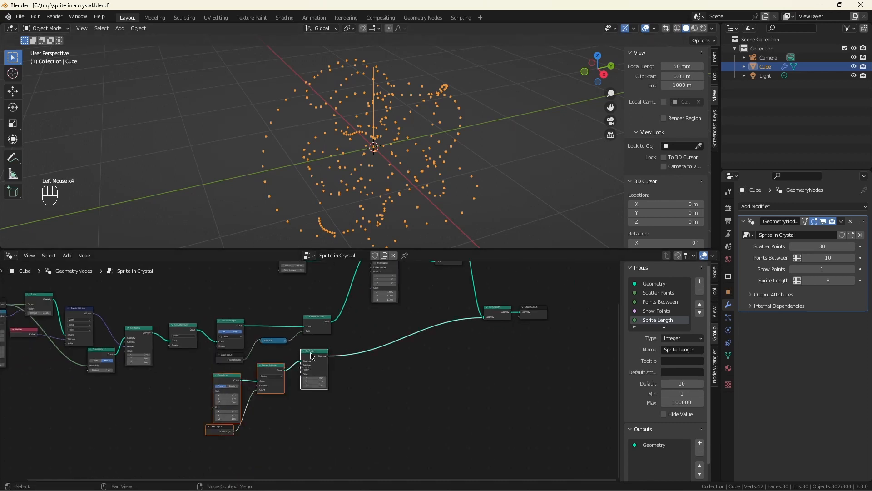
left_click_drag(308, 353, 441, 356)
scroll(434, 314, "down", 2)
left_click_drag(433, 307, 483, 340)
left_click_drag(449, 326, 640, 327)
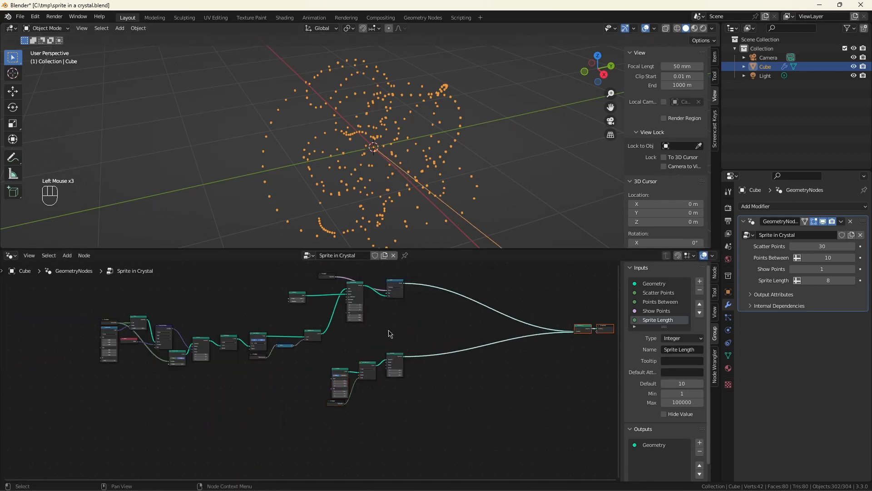
key("ctrl+z")
left_click_drag(311, 352, 329, 369)
Add a Transfer Attribute node fed by Subdivide Curve's output, with data type Vector and mapping Index
scroll(327, 359, "up", 7)
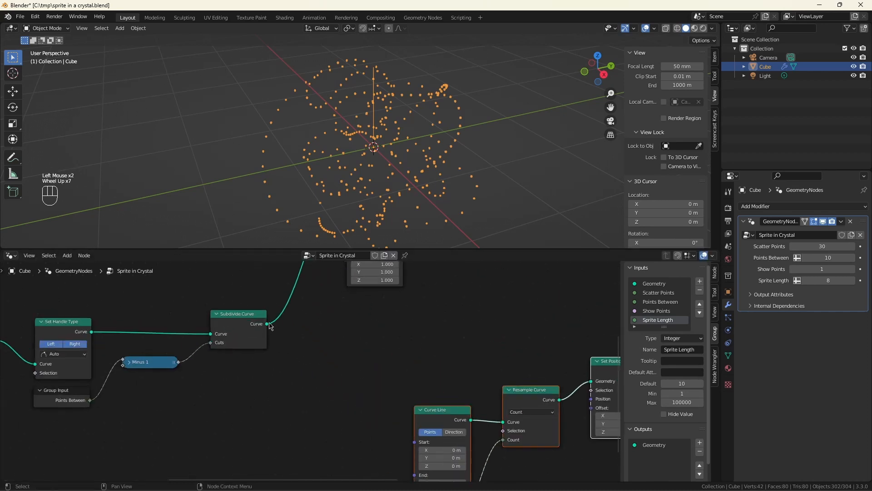
left_click_drag(266, 324, 303, 335)
type("transfe")
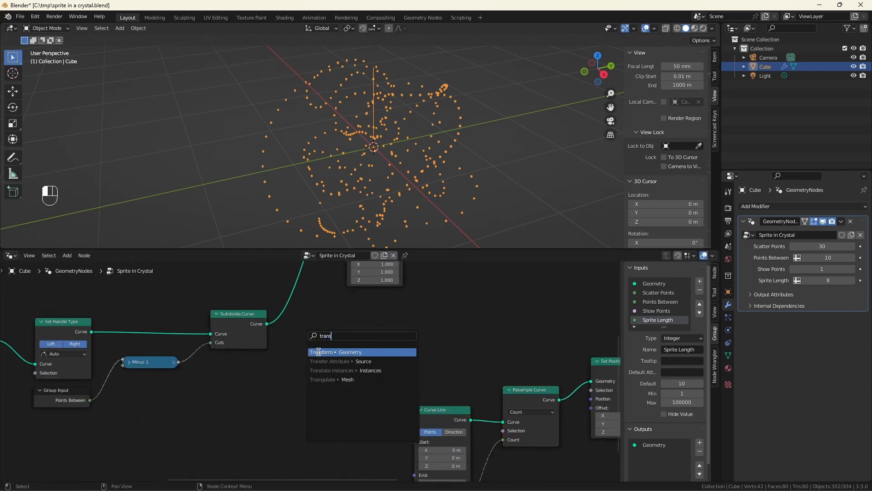
key("Return")
left_click(358, 340)
scroll(362, 341, "up", 2)
left_click(362, 341)
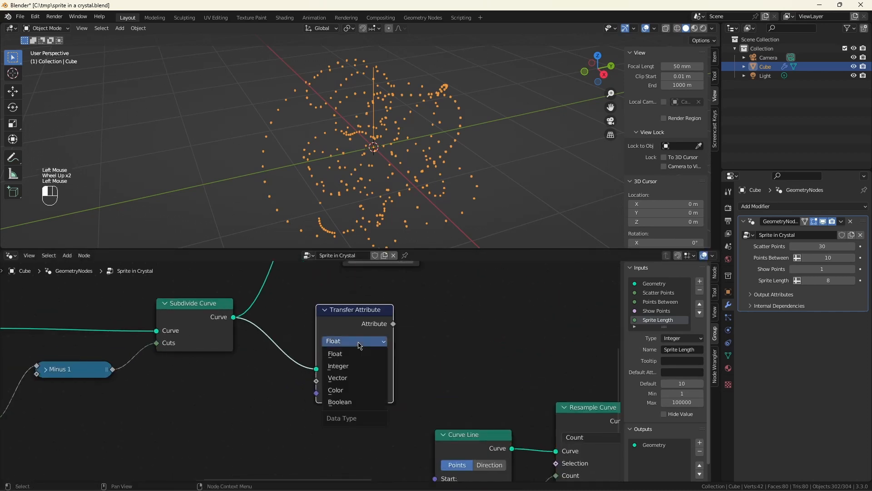
left_click(356, 377)
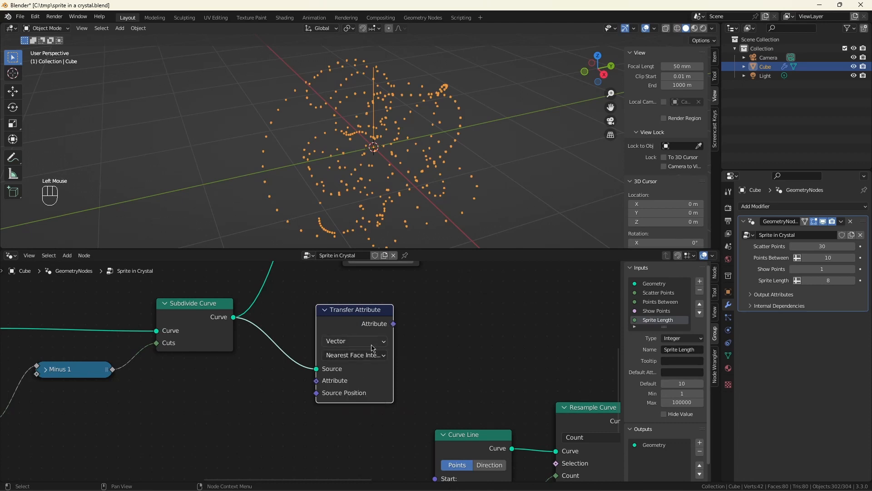
left_click(364, 357)
left_click(357, 392)
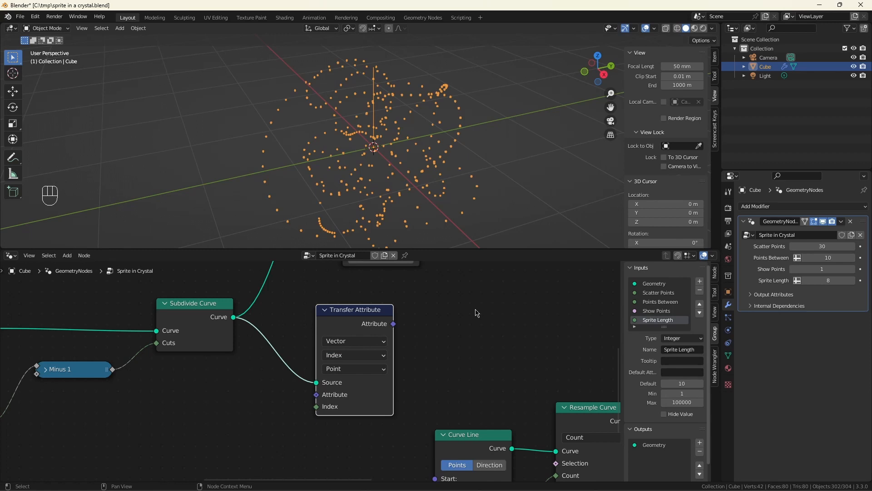
Add a Position node feeding the Attribute input of the new Transfer Attribute node
left_click_drag(317, 395, 192, 397)
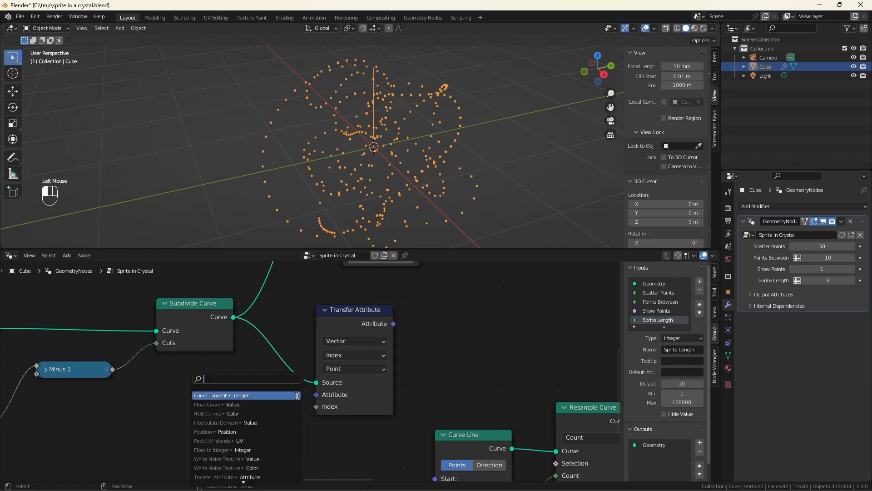
type("pos")
key("Return")
left_click(276, 393)
scroll(274, 392, "down", 3)
scroll(357, 405, "up", 1)
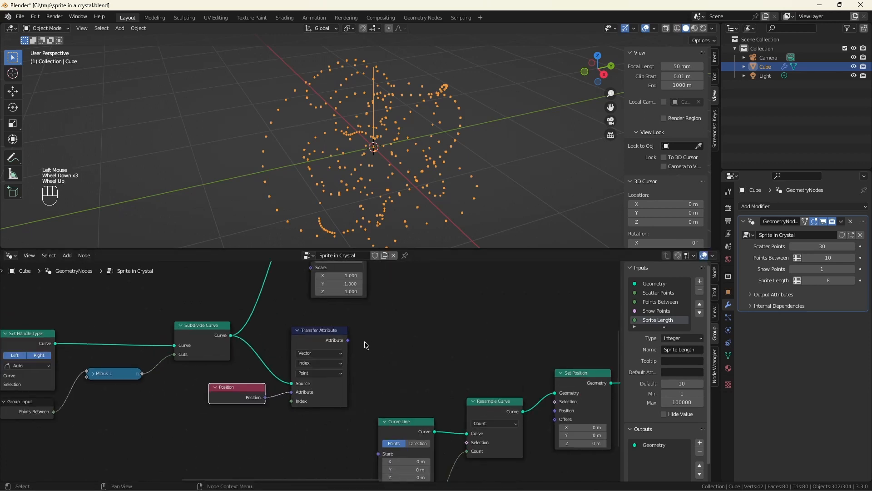
Link Transfer Attribute's output to the Position input of the sprite branch's Set Position node and save the file
left_click_drag(348, 340, 555, 411)
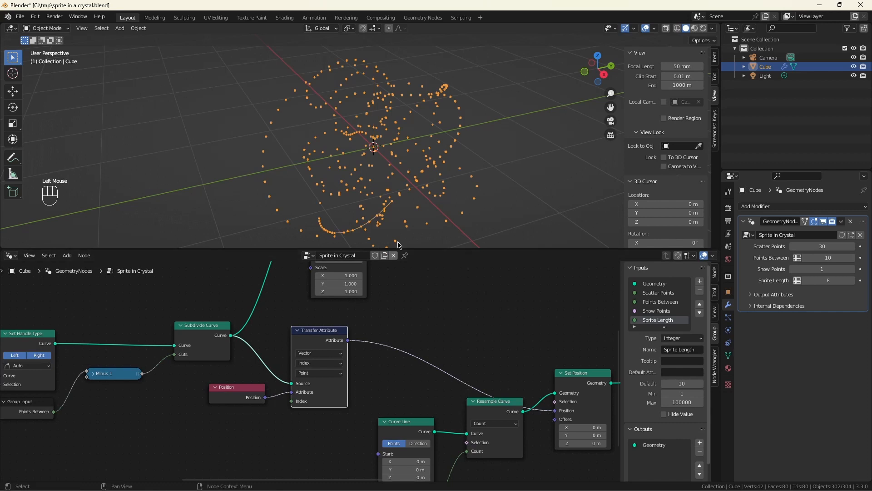
middle_click_drag(395, 236, 422, 207)
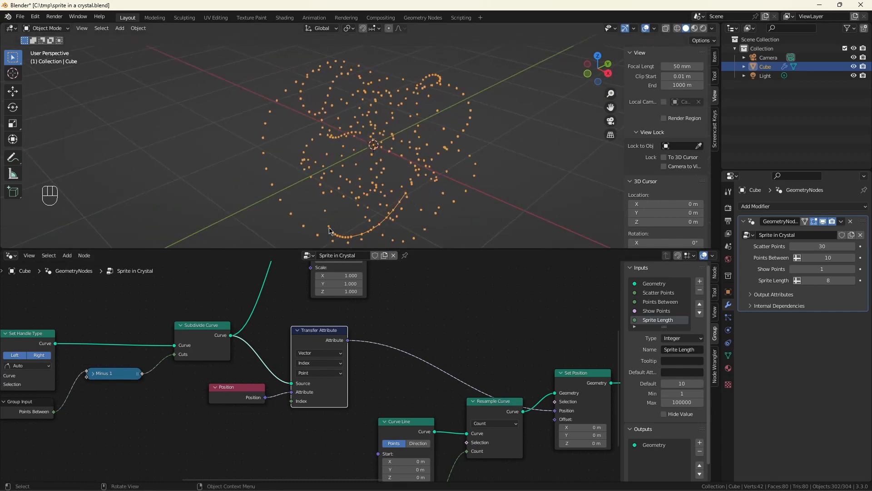
key("ctrl+s")
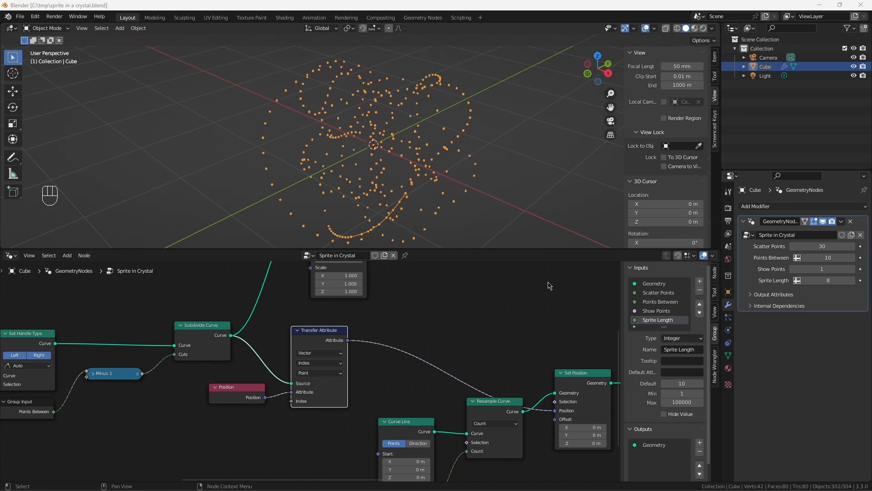
Insert a Set Spline Type node set to Bezier between the sprite branch's Set Position and Join Geometry
key("ctrl+z")
key("ctrl+z")
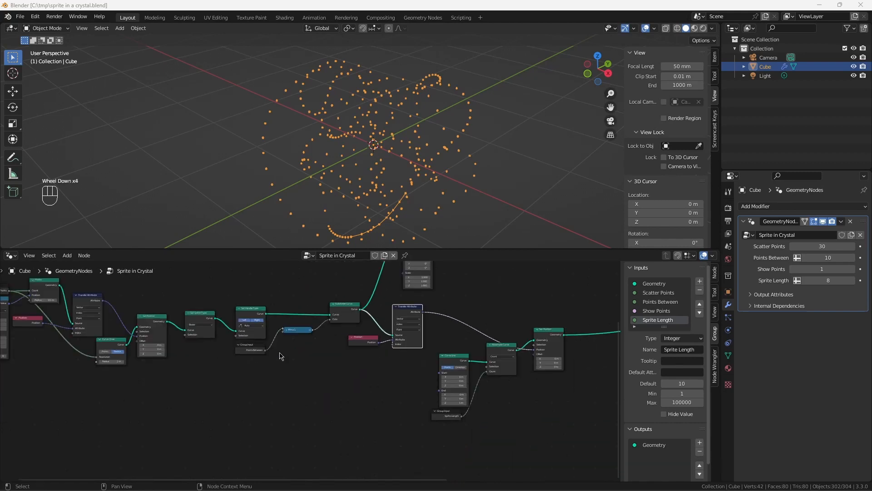
key("shift+a")
type("set spl")
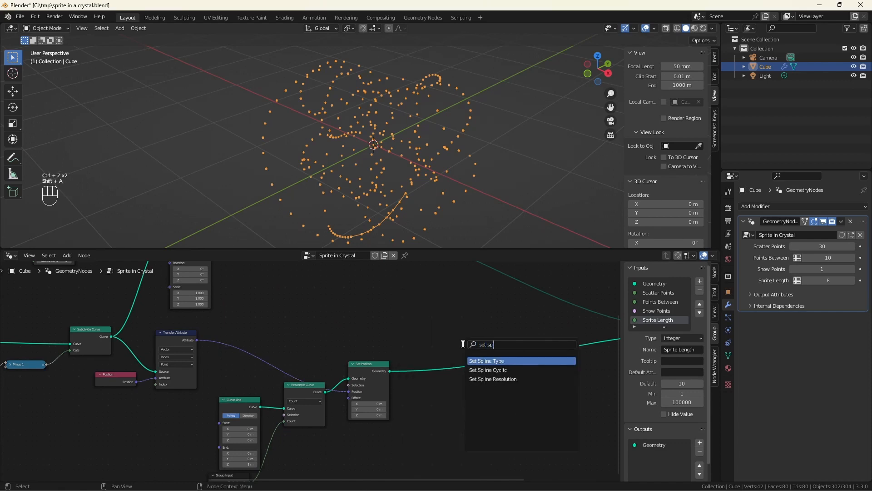
left_click(479, 359)
left_click(446, 368)
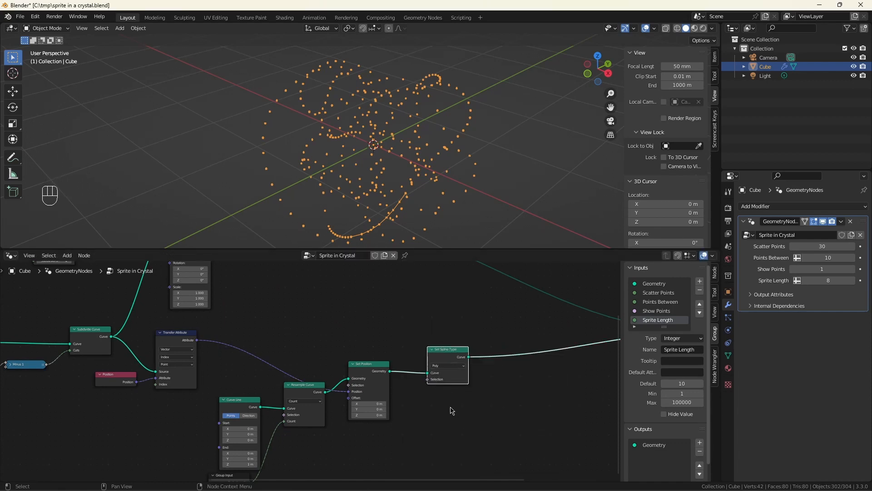
left_click(447, 367)
left_click(449, 385)
scroll(505, 359, "up", 2)
Insert a Set Handle Type node after the new Set Spline Type node
key("shift+a")
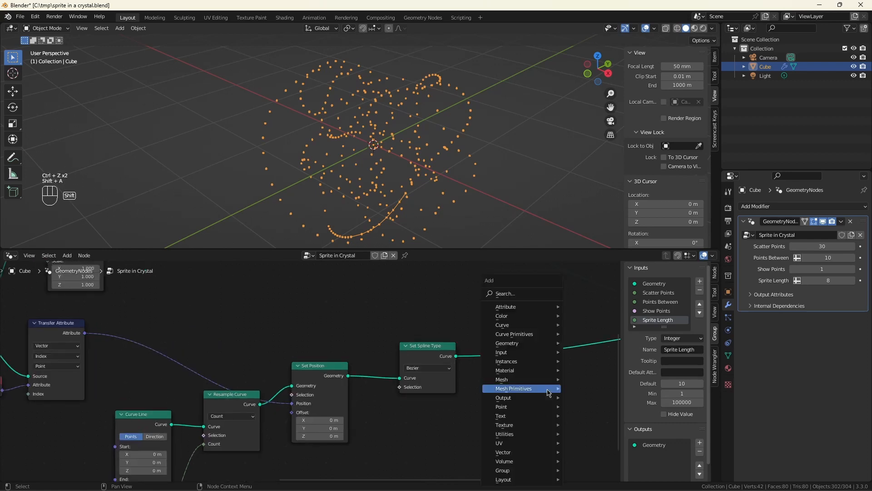
type("set han")
left_click(571, 395)
left_click(511, 339)
scroll(251, 358, "down", 3)
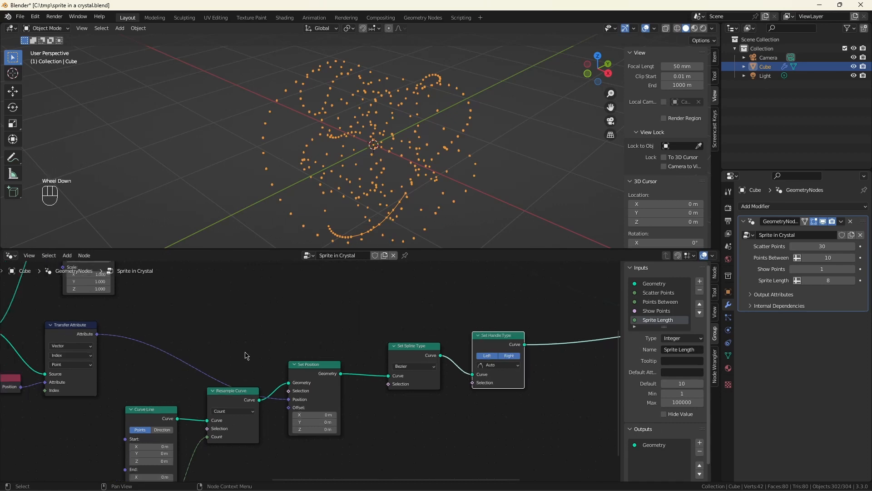
Insert a Set Curve Radius node between the sprite branch's Set Handle Type and Join Geometry
scroll(433, 303, "up", 3)
scroll(444, 315, "up", 1)
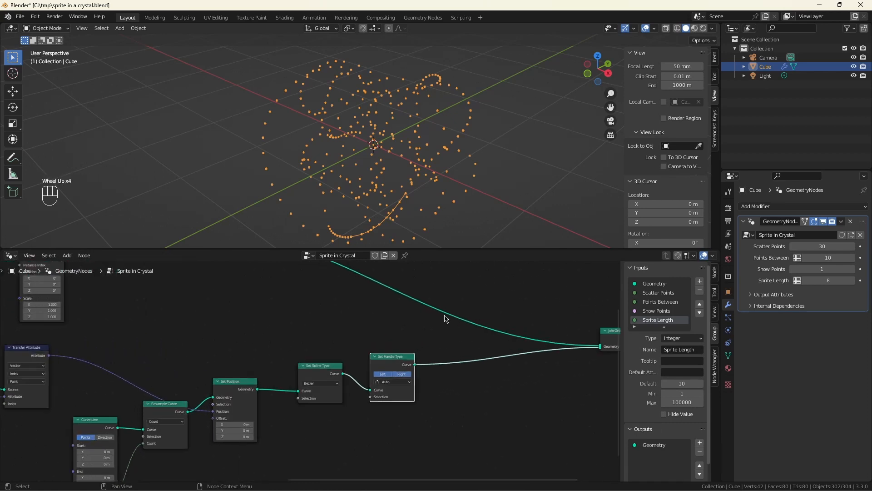
scroll(446, 318, "up", 1)
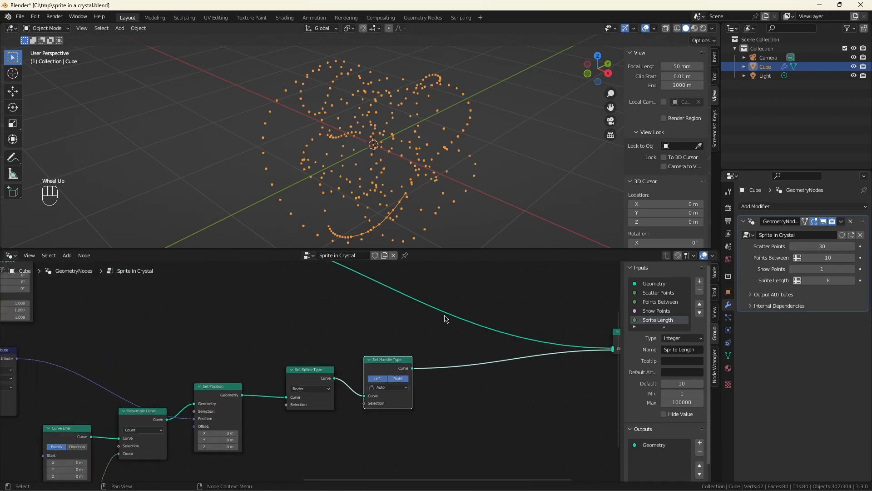
left_click(496, 457)
key("shift+a")
type("set ra")
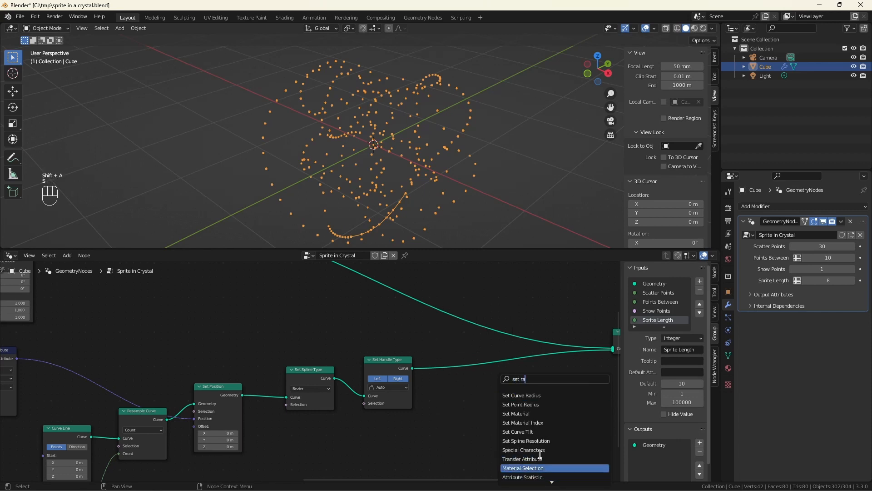
key("Return")
left_click(498, 425)
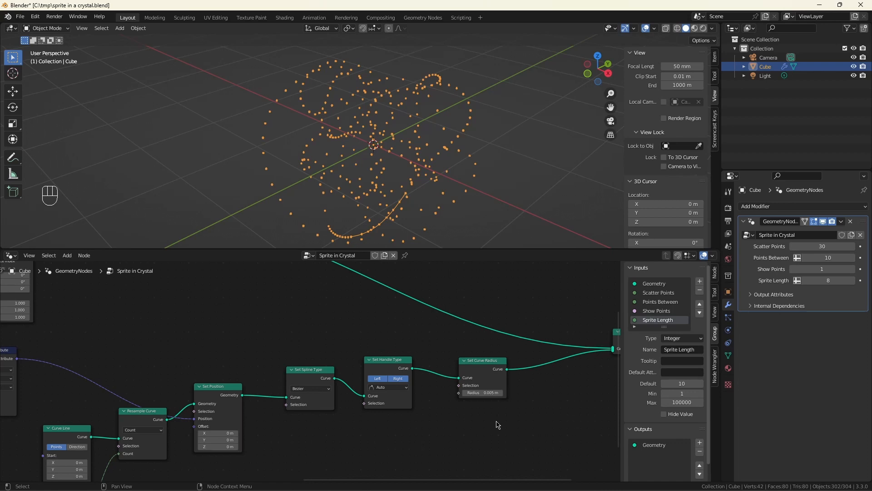
Insert a Curve to Mesh node between Set Curve Radius and Join Geometry
key("shift+a")
type("curve to")
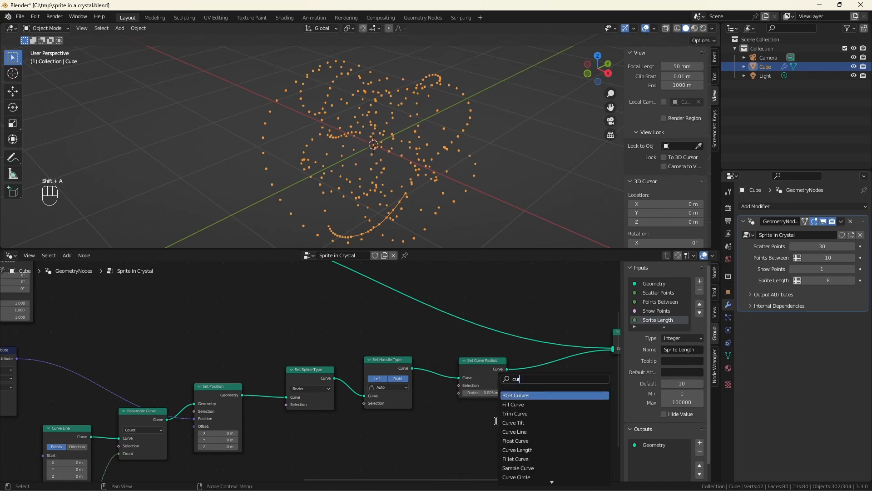
key("Return")
left_click(540, 404)
Add a Curve Circle node feeding Curve to Mesh's Profile Curve and place it below Set Curve Radius
left_click_drag(535, 392, 522, 412)
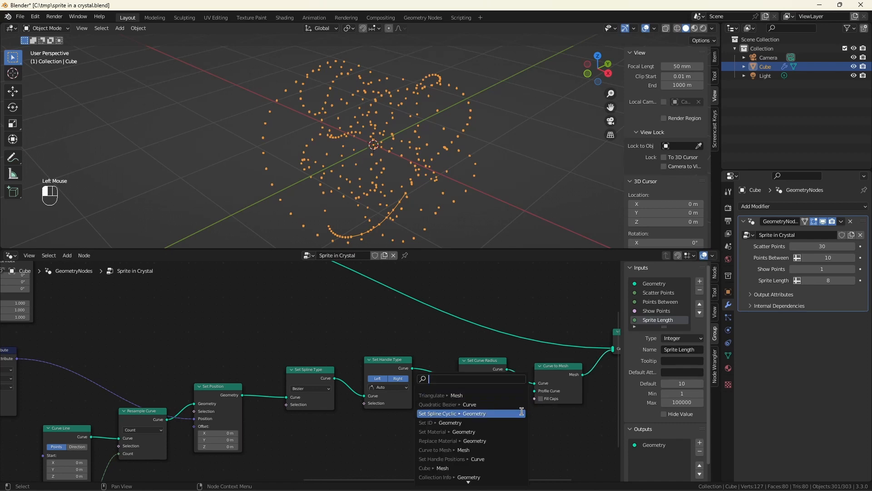
type("cir")
key("Return")
left_click(496, 401)
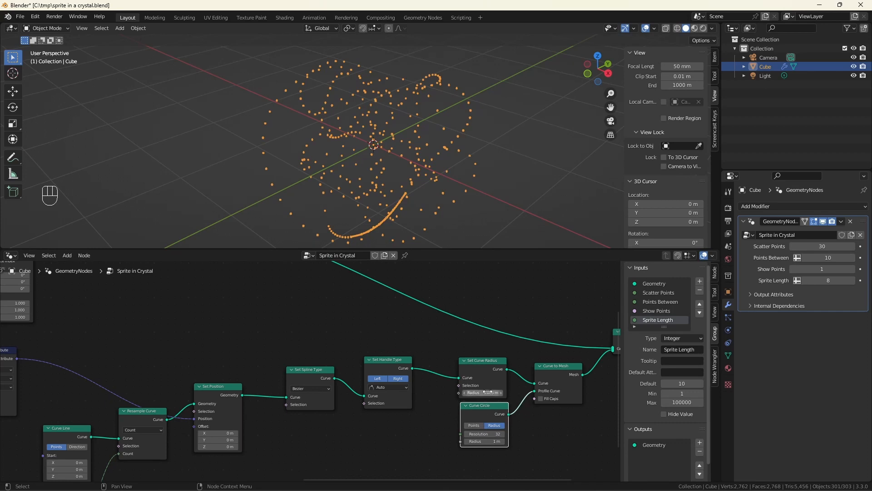
Try a 0.205 m curve radius, and feed Set Curve Radius's Radius from a new Multiply math node instead
left_click_drag(484, 393, 492, 392)
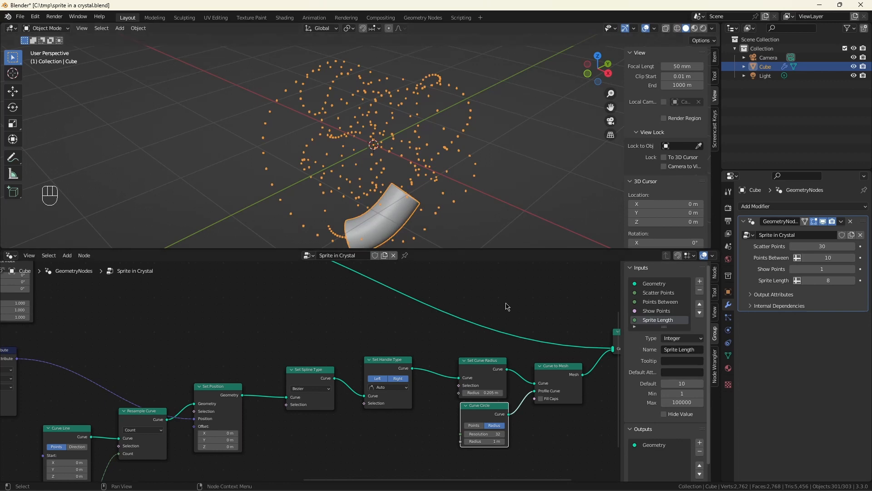
scroll(508, 308, "up", 2)
left_click_drag(327, 322, 445, 324)
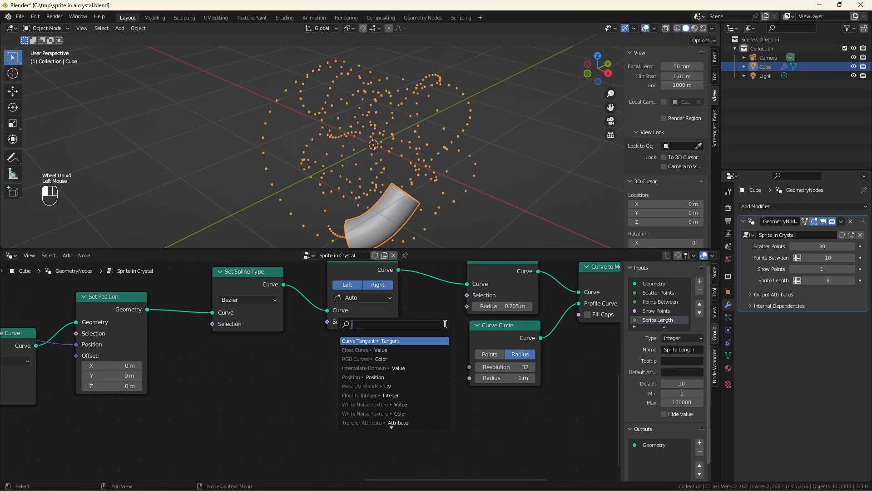
type("mul")
key("Return")
left_click(393, 368)
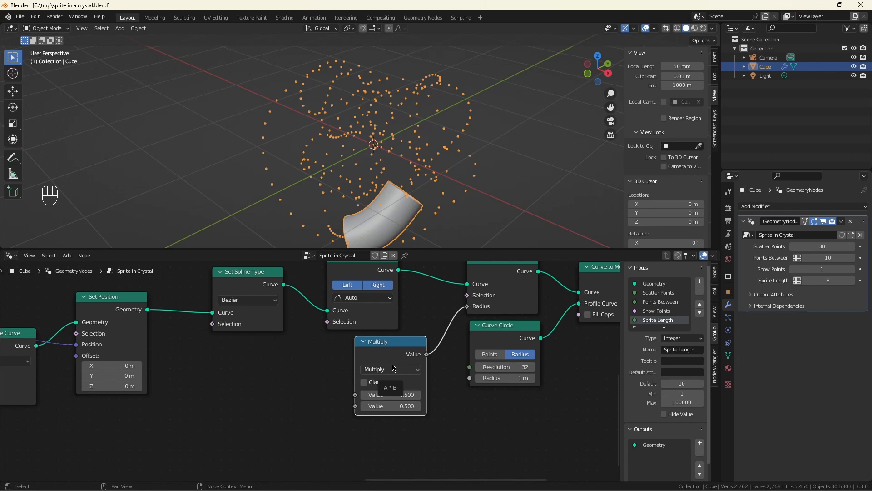
Add a Divide node feeding Multiply's first value, with an Index node as the Divide node's first value
left_click_drag(355, 395, 319, 380)
type("div")
key("Return")
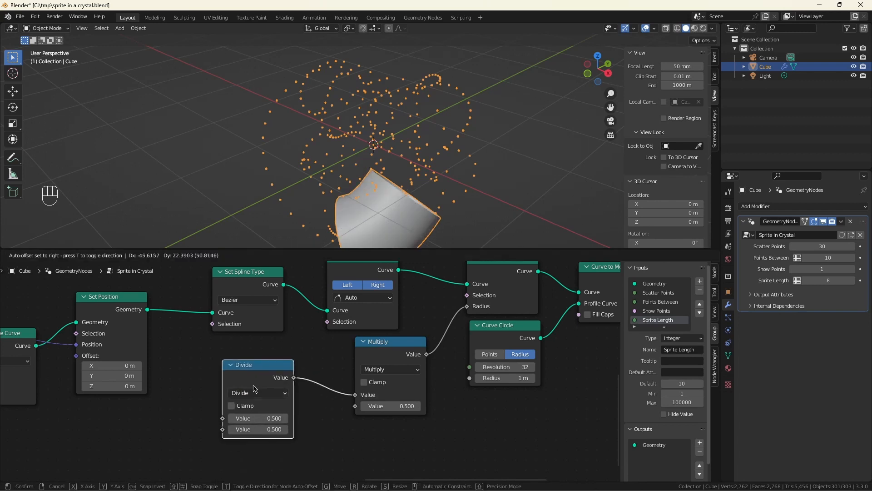
left_click(254, 389)
left_click_drag(222, 418, 184, 411)
type("ind")
key("Return")
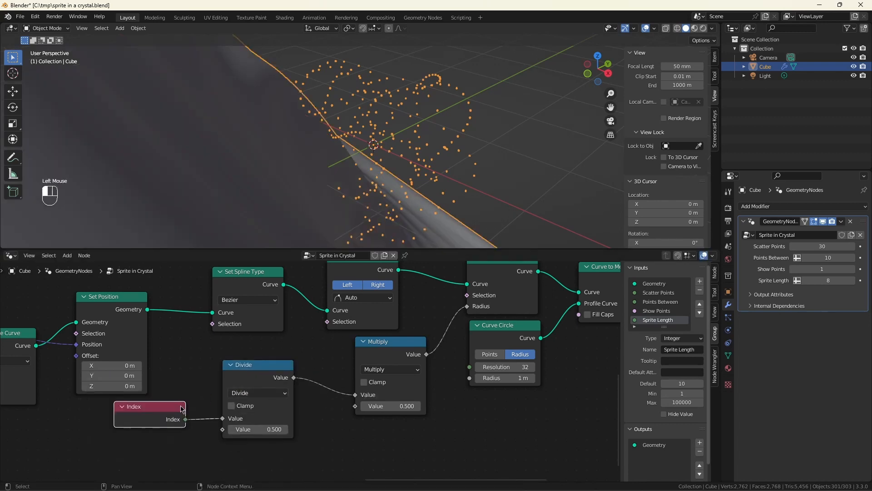
Feed the Divide node's second value from a Group Input's Sprite Length and place that node below Index
left_click_drag(222, 429, 207, 432)
type("grou")
left_click(149, 431)
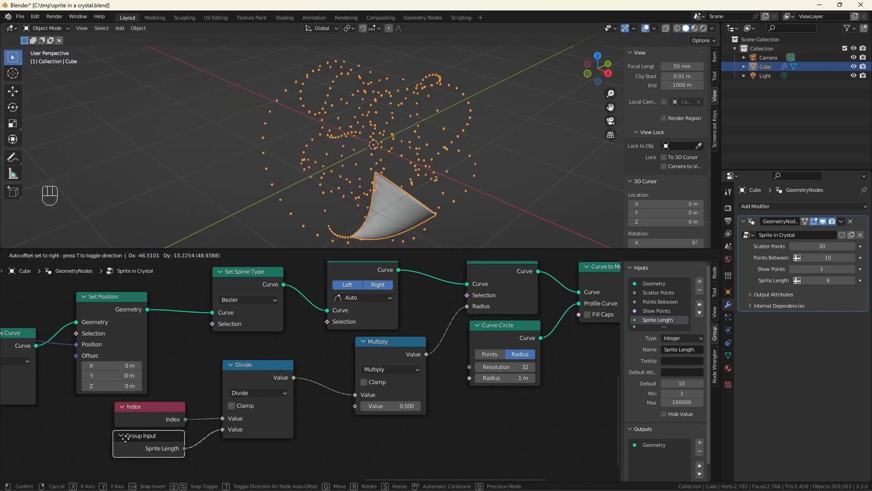
left_click(124, 443)
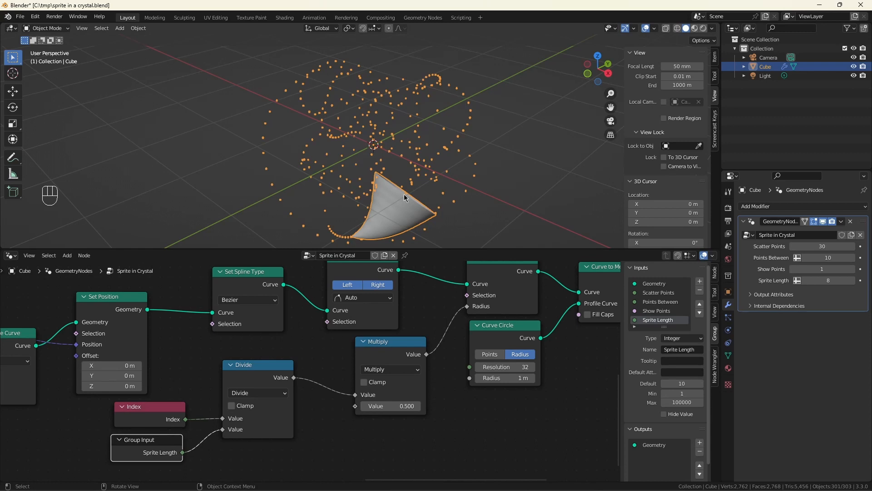
key("ctrl+z")
key("ctrl+z")
key("ctrl+z")
key("ctrl+z")
Expose Multiply's second value as a new group input through a Group Input node placed below Divide
left_click_drag(356, 407, 324, 448)
type("group in")
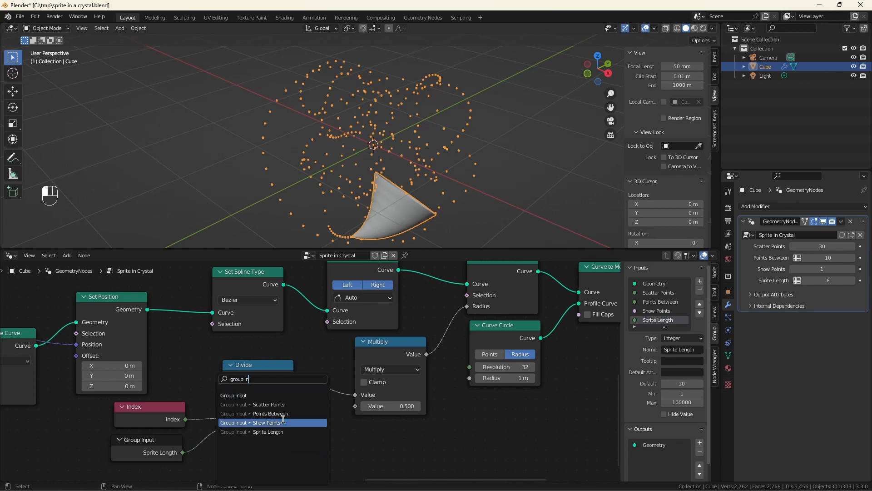
left_click(258, 395)
left_click(229, 398)
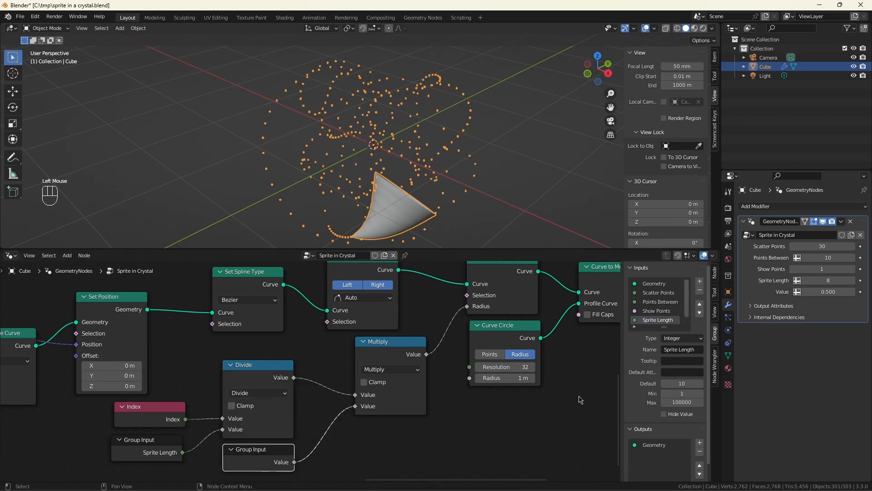
Rename the new float group input to Sprite Size
scroll(655, 313, "down", 3)
double_click(653, 320)
type("S")
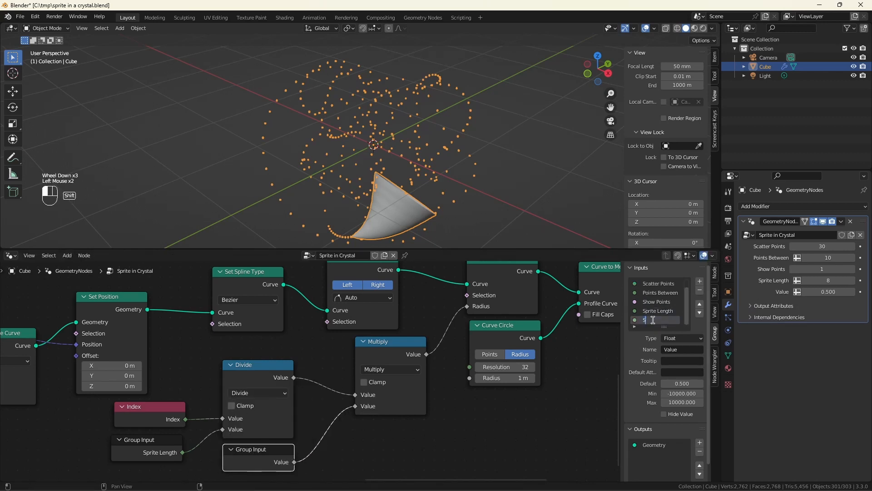
type("prite Size")
key("Return")
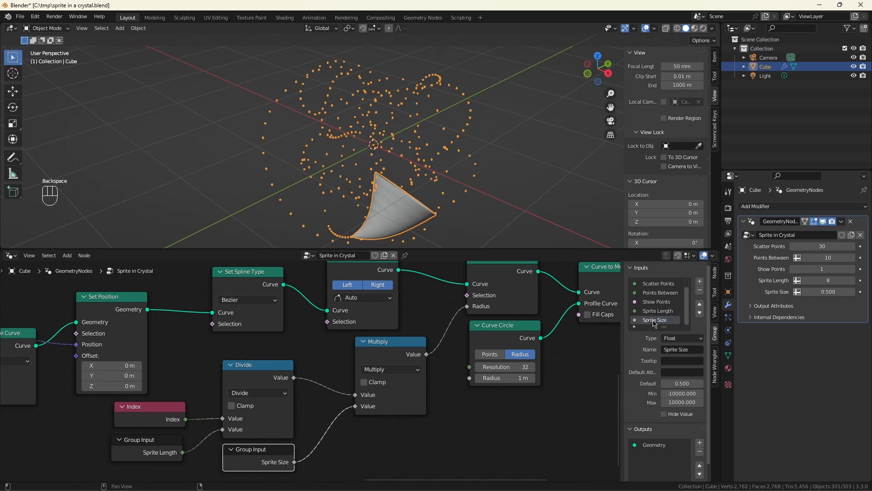
Set the modifier's Sprite Size to 0.050 and save the file
left_click_drag(833, 292, 809, 293)
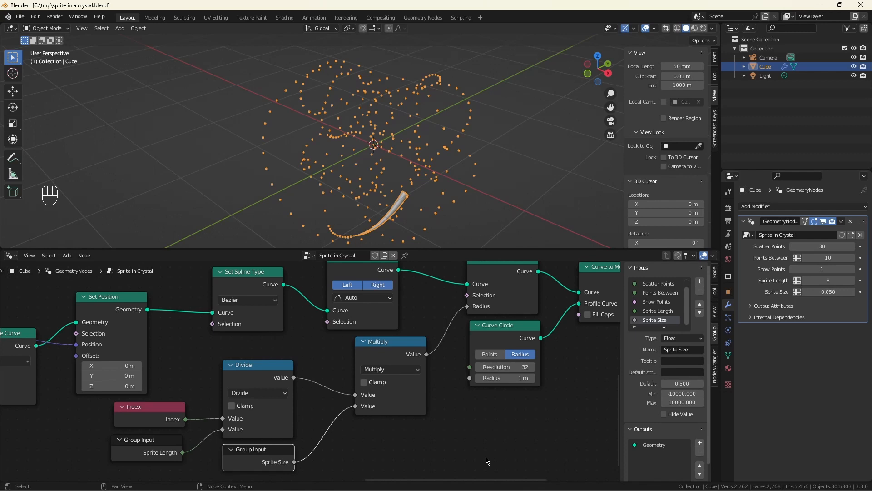
key("ctrl+s")
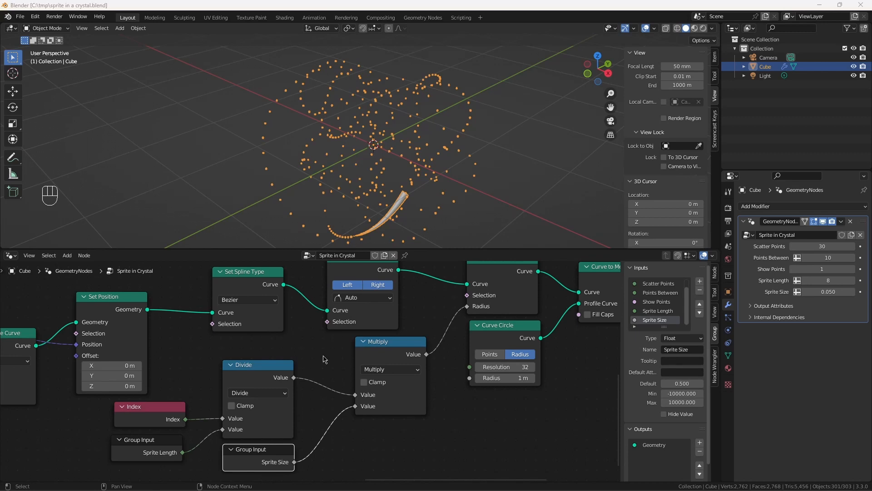
Move the Join Geometry and Group Output nodes farther from Curve to Mesh to make room for new nodes
scroll(323, 359, "down", 13)
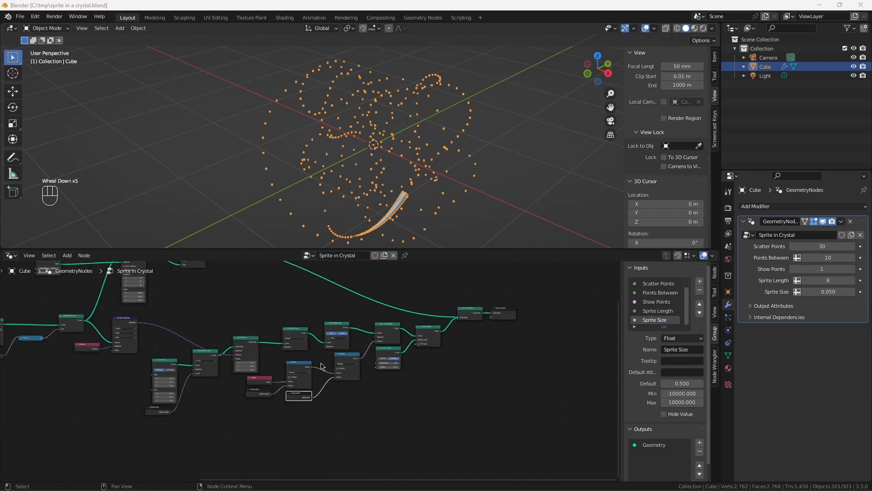
scroll(505, 348, "up", 5)
left_click_drag(488, 334, 392, 289)
left_click_drag(402, 298, 598, 283)
scroll(295, 397, "up", 3)
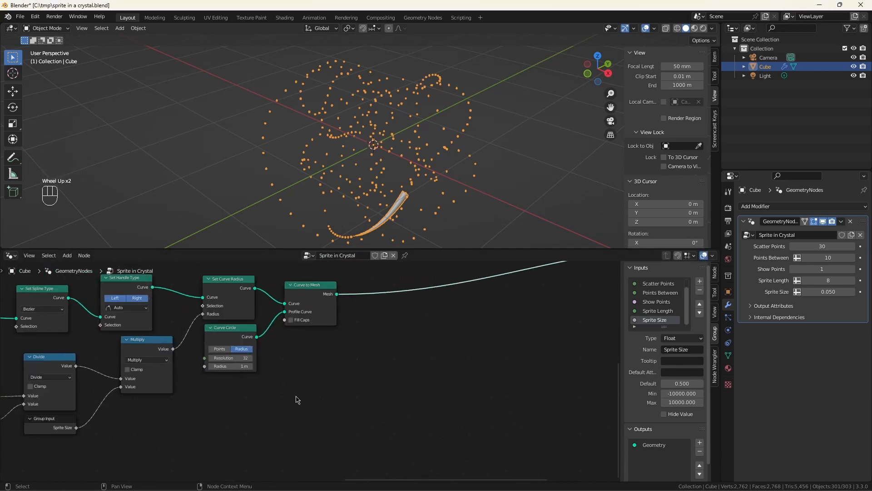
Add an Ico Sphere node below Curve to Mesh and set its subdivisions to 3
key("shift+a")
type("sico")
left_click(324, 392)
scroll(325, 380, "up", 2)
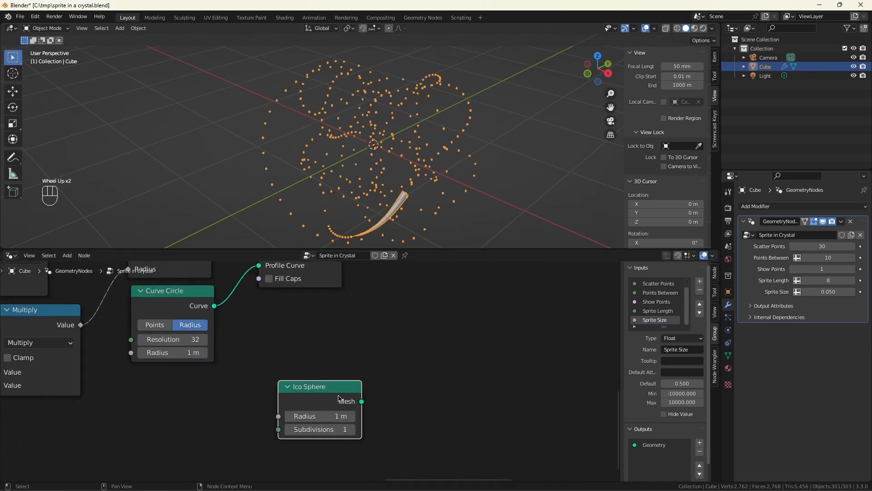
left_click(325, 380)
left_click(353, 416)
key("ctrl+z")
key("ctrl+z")
left_click(352, 430)
left_click(352, 429)
Feed the Ico Sphere's Radius from the Sprite Size output of a new Group Input node
left_click_drag(279, 416, 216, 411)
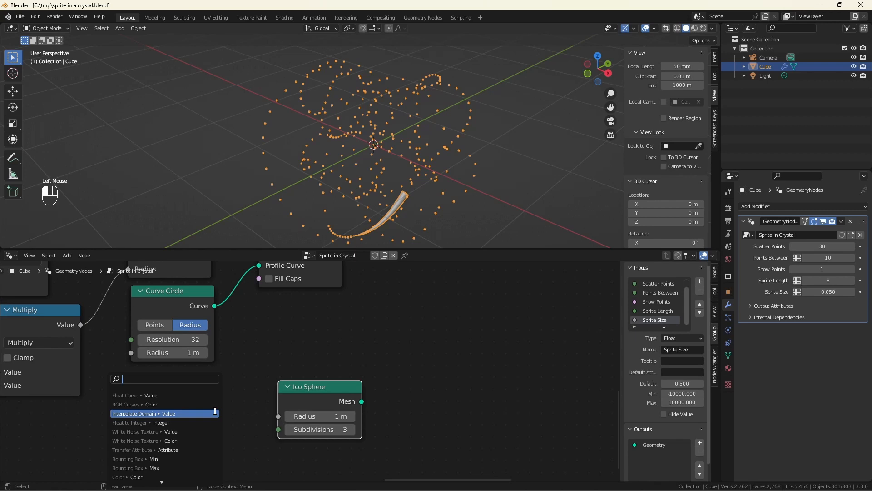
type("group")
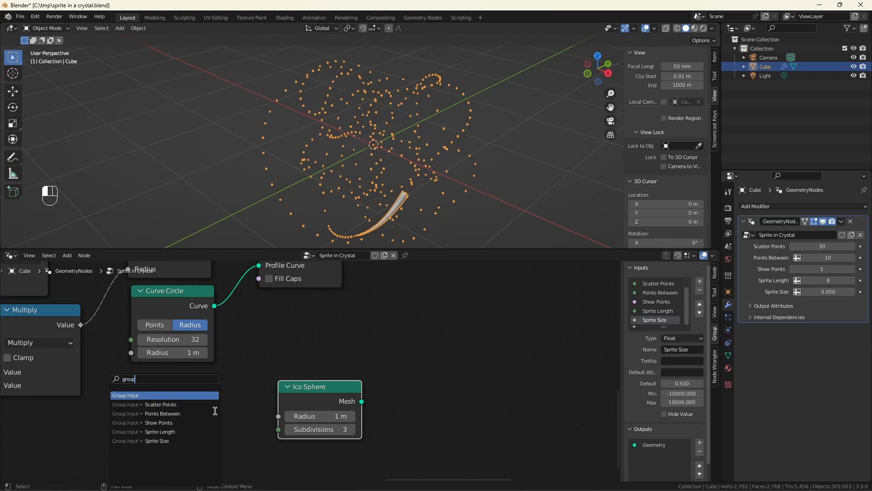
left_click(192, 441)
left_click(120, 448)
left_click(196, 455)
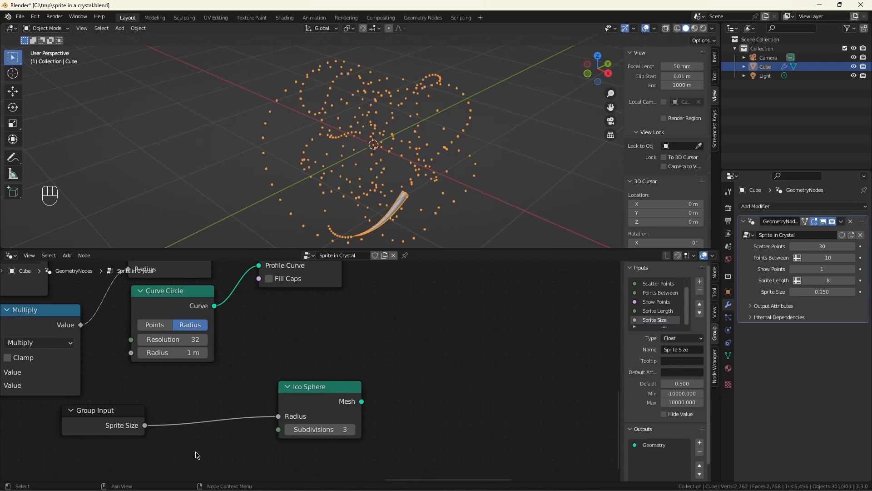
Insert a Multiply math node with a value of 1.5 between Sprite Size and the Ico Sphere's Radius
key("shift+a")
type("sma")
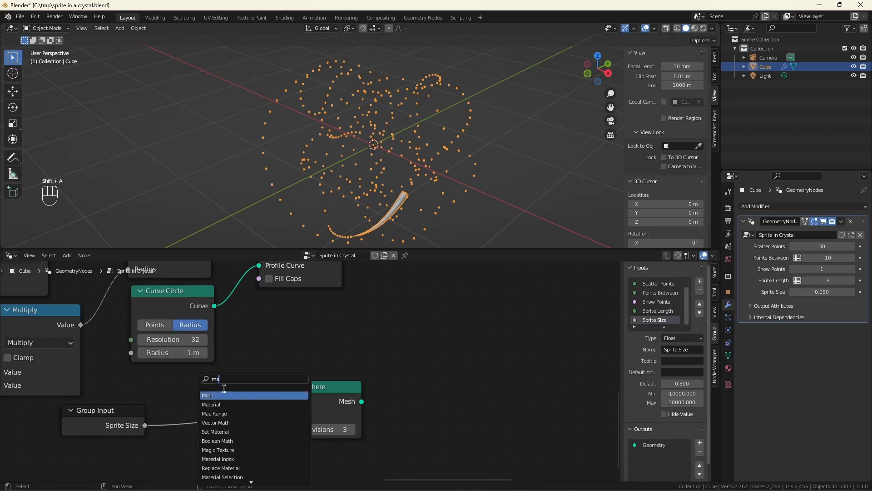
left_click(223, 392)
left_click(222, 327)
left_click(245, 432)
left_click(227, 306)
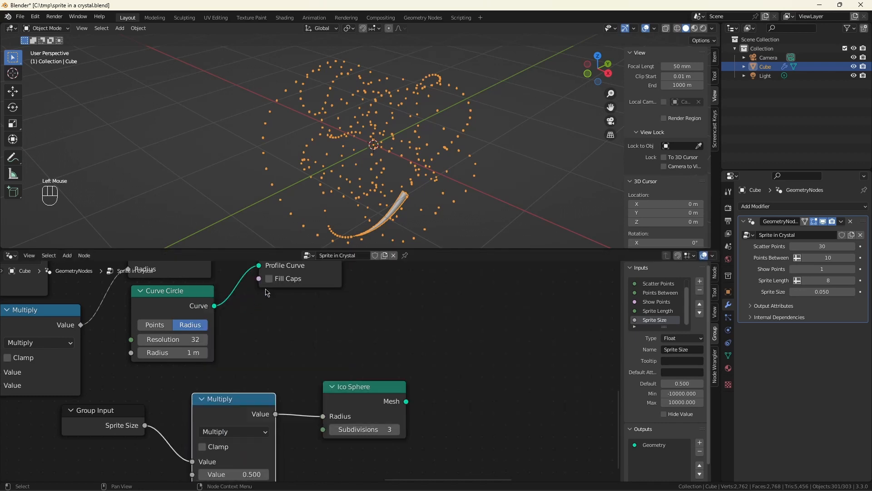
scroll(254, 447, "down", 2)
left_click(254, 447)
type("1")
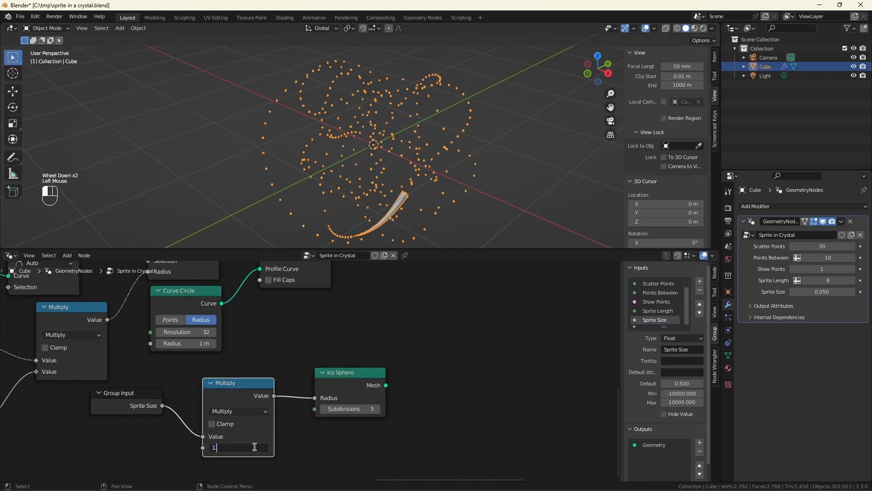
type(".5")
key("Return")
Add a Set Position node after the Ico Sphere and connect its geometry to Join Geometry
left_click_drag(386, 385, 419, 359)
type("set pos")
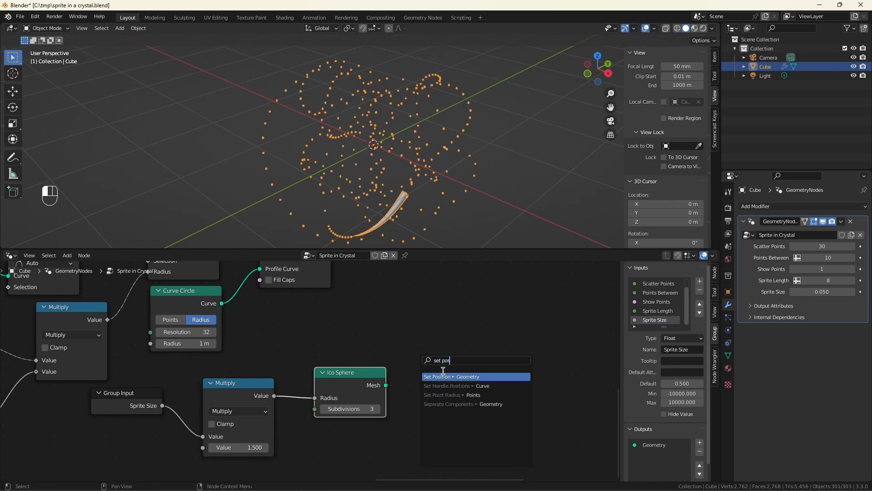
key("Return")
left_click(443, 334)
scroll(363, 370, "down", 4)
middle_click_drag(459, 337, 385, 380)
left_click_drag(385, 380, 560, 301)
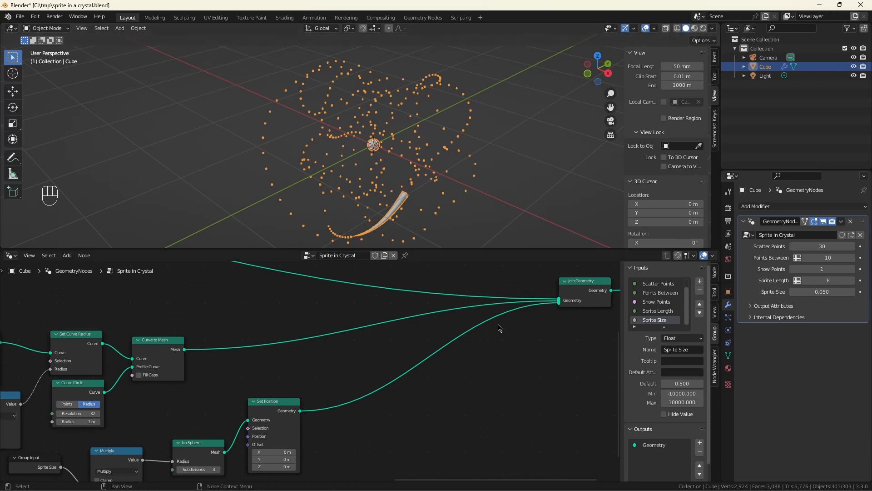
Unhide all sockets of the Group Input node in the Ico Sphere branch
scroll(318, 368, "down", 2)
left_click(173, 435)
key("ctrl+h")
scroll(232, 462, "down", 2)
scroll(231, 459, "up", 4)
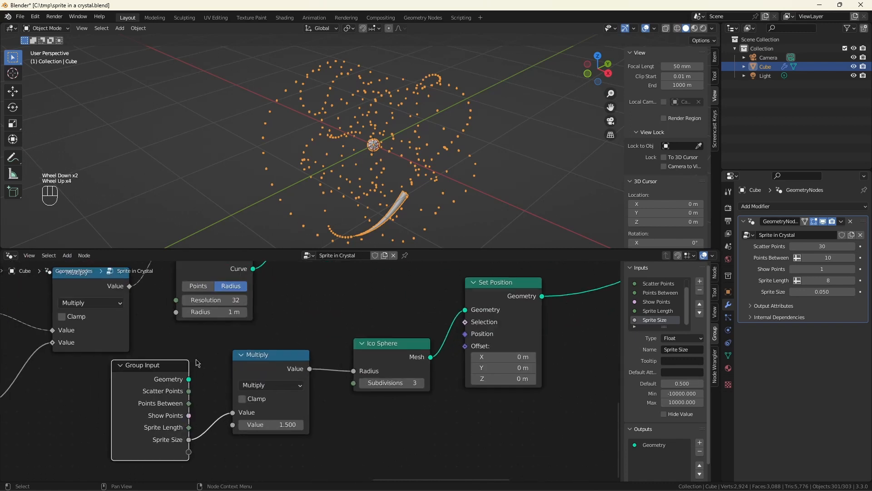
Add a Subtract math node fed by that Group Input's Sprite Length and set its second value to 1
left_click_drag(188, 427, 275, 305)
type("sub")
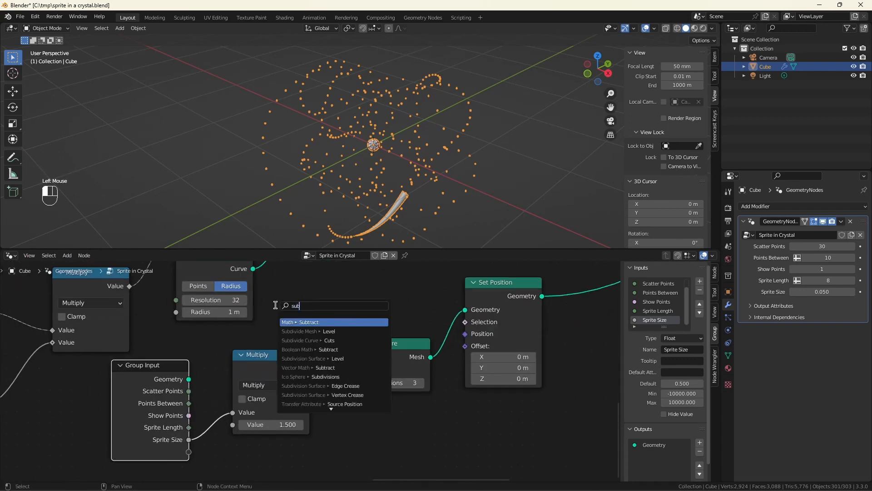
left_click(293, 321)
left_click(297, 302)
left_click(298, 302)
left_click(298, 302)
left_click_drag(306, 341, 329, 340)
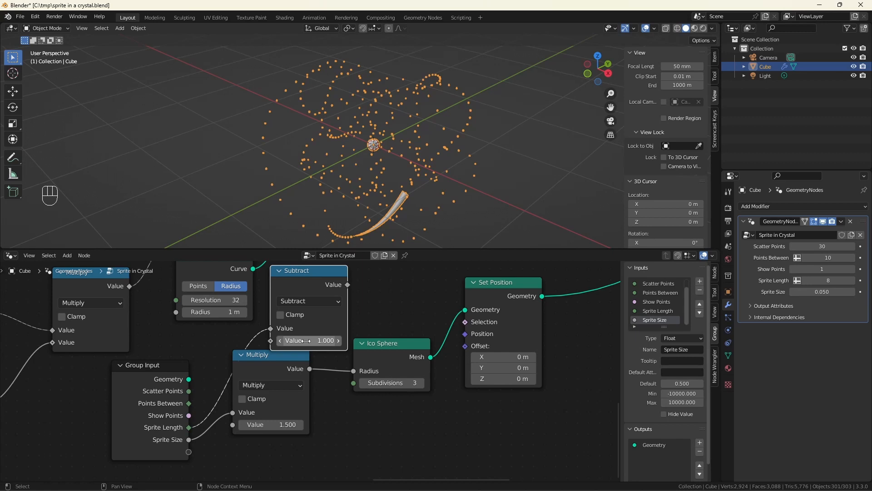
Add a Transfer Attribute node between Curve to Mesh and the Ico Sphere branch's Set Position
scroll(328, 431, "down", 5)
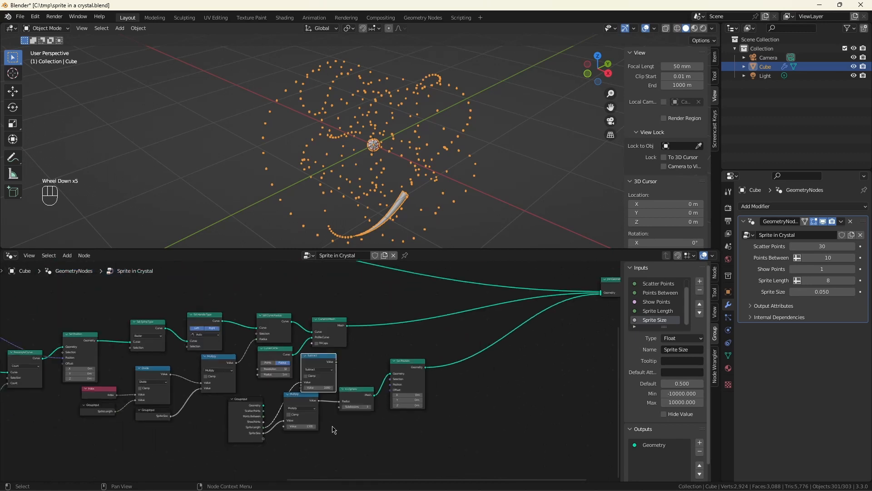
scroll(364, 307, "up", 4)
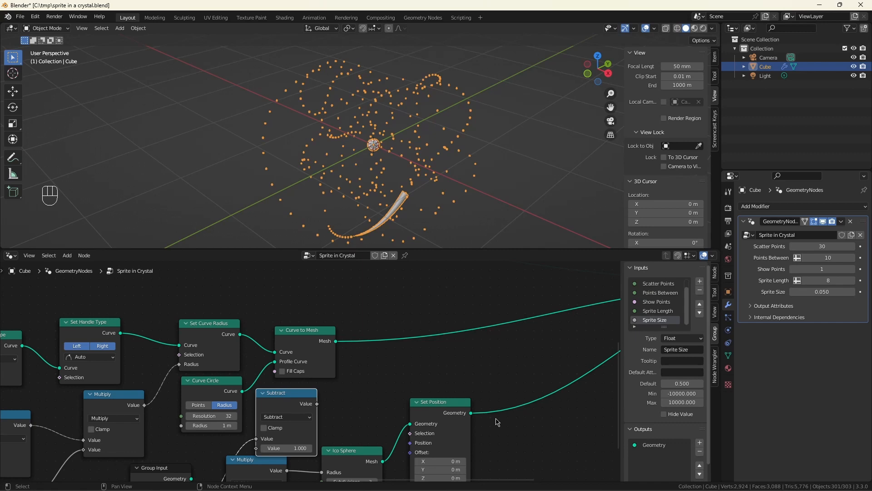
key("ctrl+z")
key("ctrl+z")
key("shift+a")
type("tra")
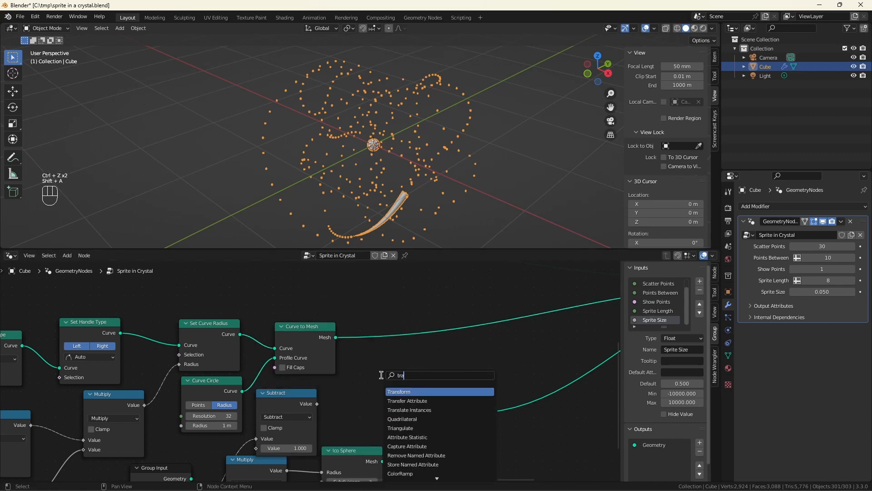
key("Down")
key("Down")
key("Up")
key("Return")
left_click(368, 378)
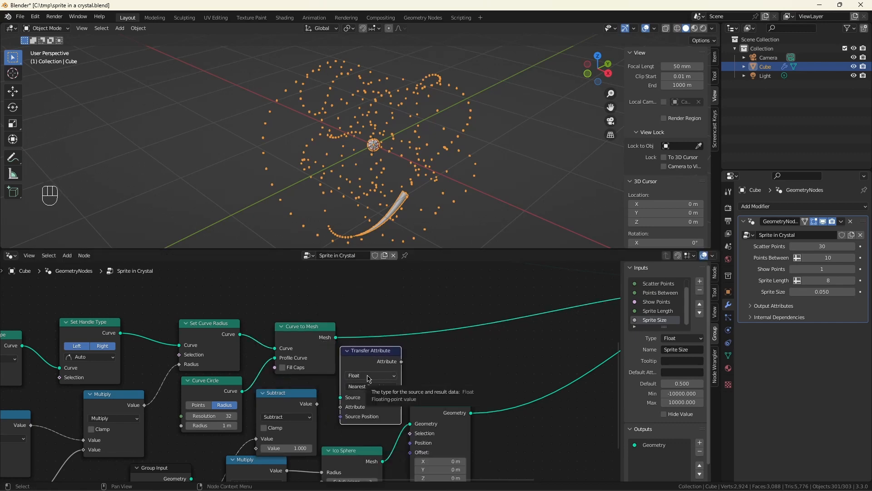
Set the Transfer Attribute node's data type to Vector and its mapping to Index
left_click(369, 377)
left_click(373, 407)
left_click(362, 386)
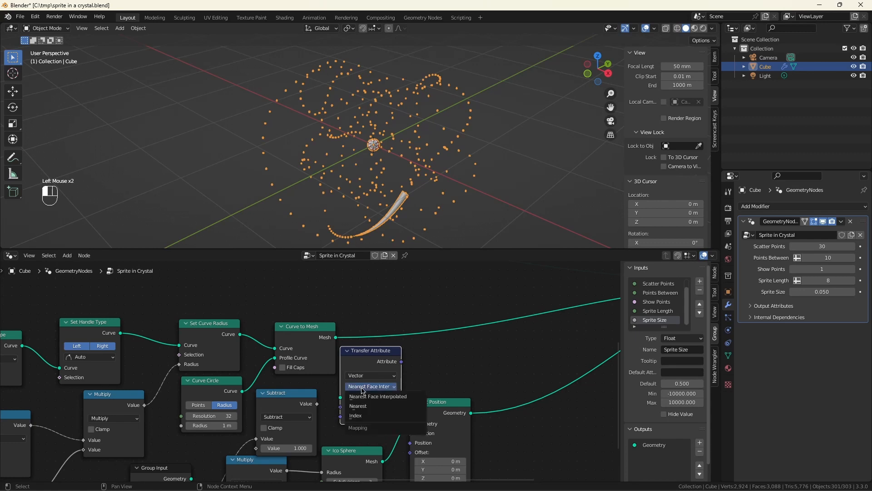
left_click(366, 415)
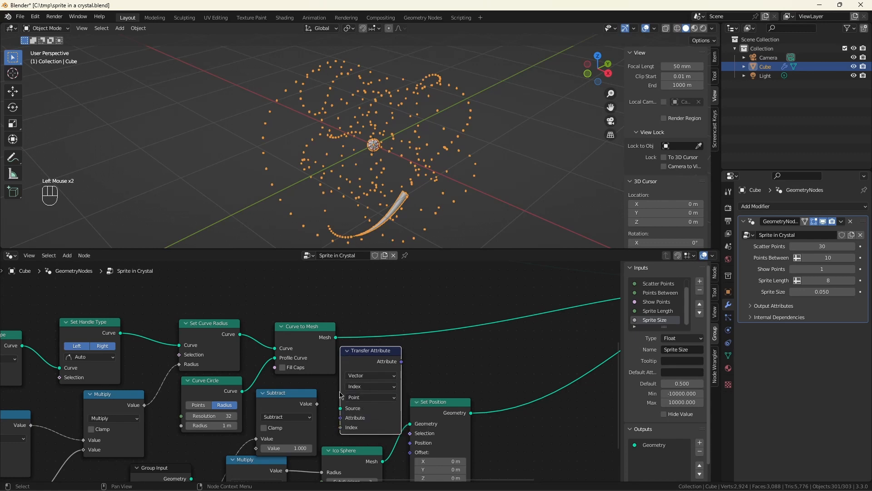
Add a Position node feeding Transfer Attribute's Attribute input and place it above Curve to Mesh
left_click_drag(341, 418, 286, 302)
type("pos")
key("Return")
left_click(278, 285)
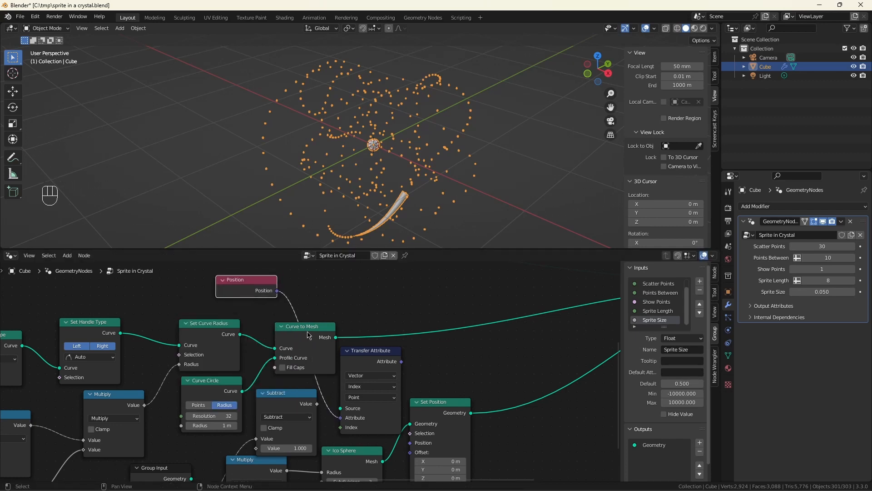
Wire Transfer Attribute with Curve to Mesh as Source, Subtract as Index, and its output feeding Set Position's Offset
left_click_drag(335, 337, 413, 357)
left_click_drag(436, 406, 492, 405)
left_click_drag(395, 359, 401, 359)
scroll(339, 418, "up", 2)
scroll(340, 396, "down", 2)
scroll(340, 395, "up", 2)
left_click_drag(315, 390, 371, 412)
scroll(448, 371, "down", 5)
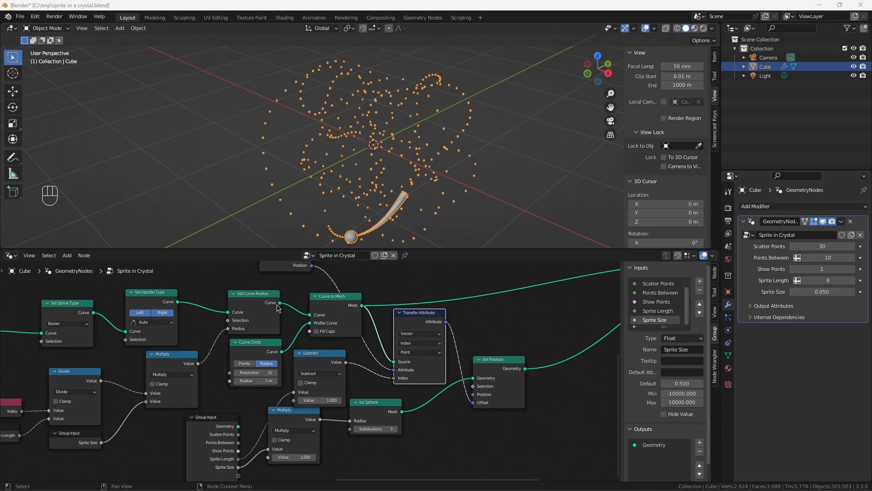
Rewire the Transfer Attribute's Source so it takes the Curve output of Set Curve Radius
left_click_drag(279, 303, 394, 362)
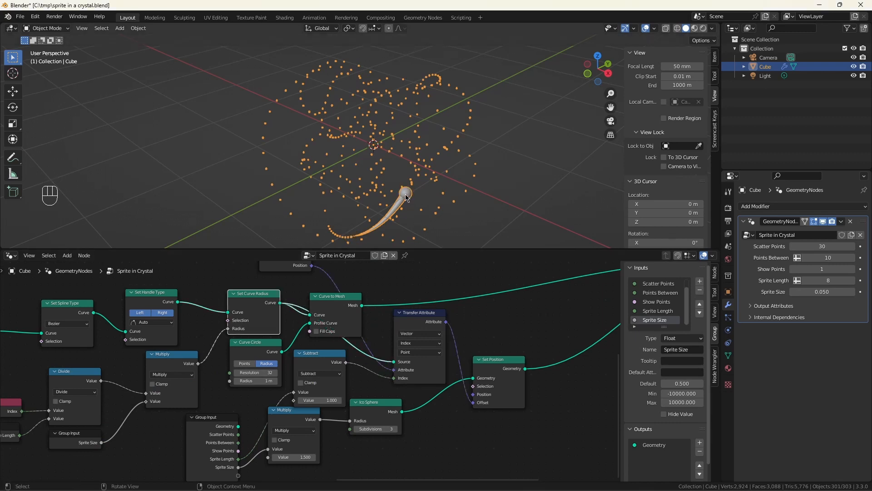
scroll(404, 200, "up", 3)
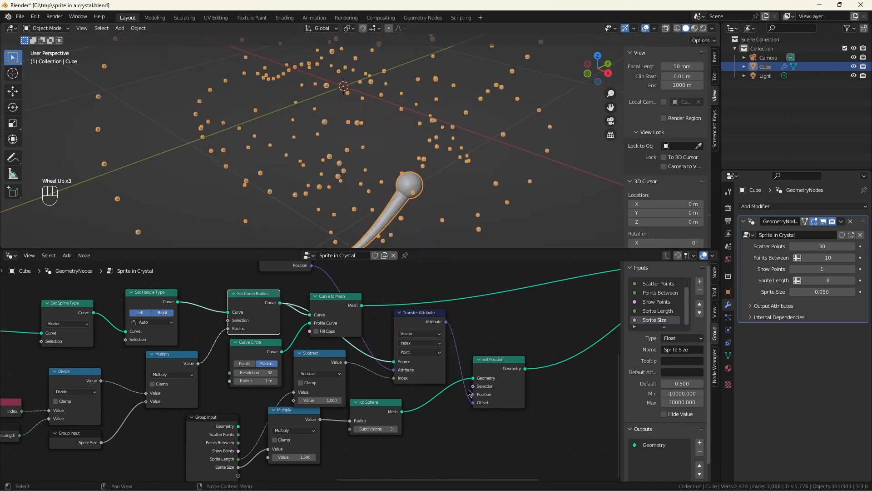
Shift Set Position aside and insert a Set Shade Smooth node between Ico Sphere and Set Position
left_click_drag(508, 366, 536, 346)
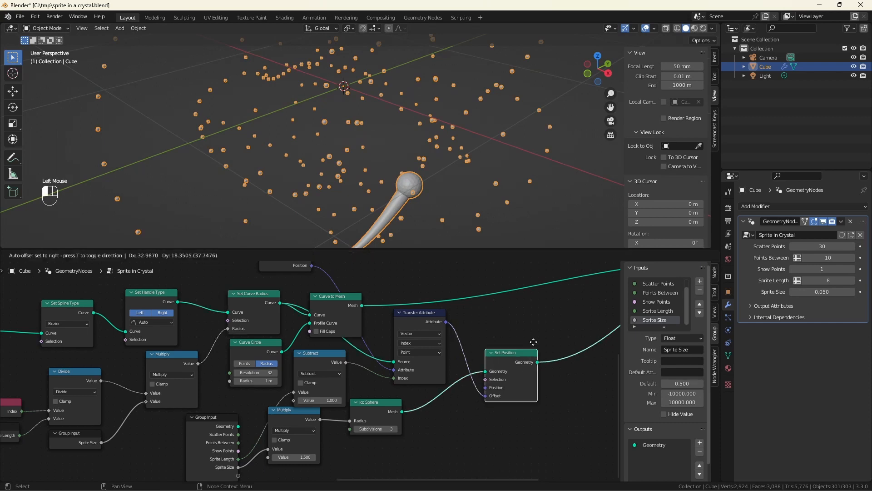
key("shift+a")
type("sha")
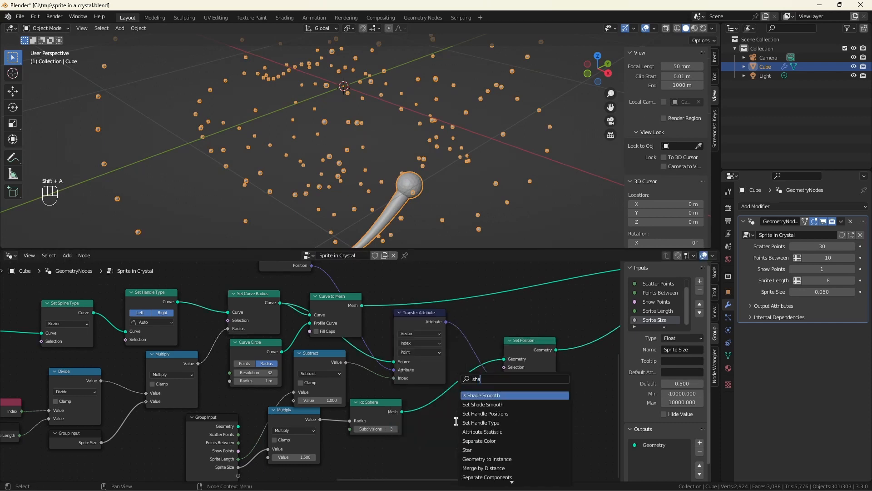
key("Down")
key("Return")
left_click(456, 375)
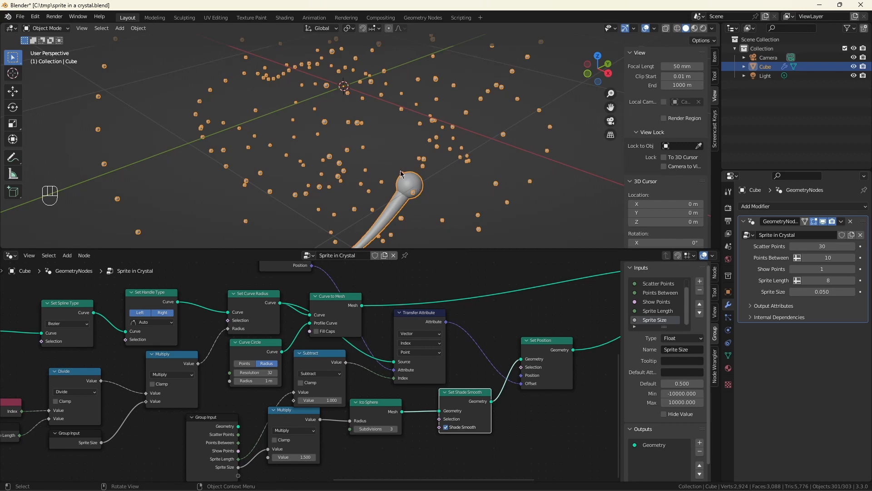
Set the modifier's Sprite Size to 0.100 and save the file
left_click_drag(823, 292, 811, 291)
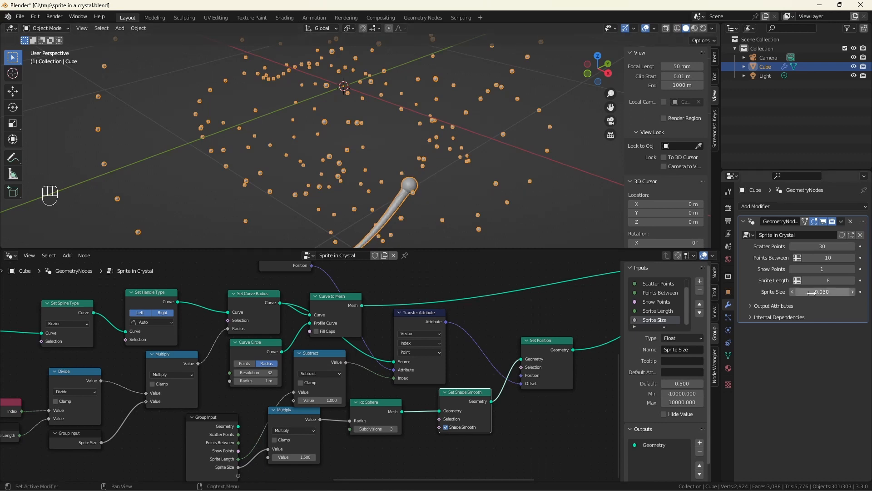
mouse_move(812, 292)
left_mouse_down()
mouse_move(841, 293)
mouse_move(824, 293)
left_mouse_up()
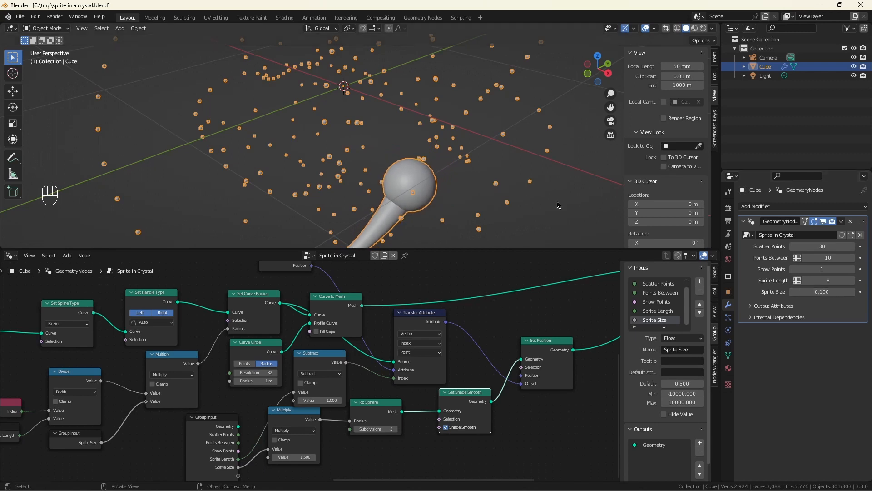
key("ctrl+s")
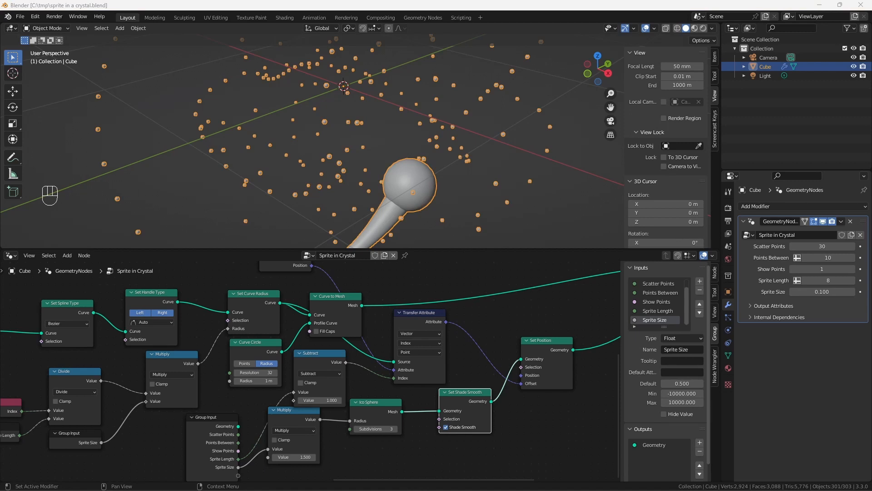
Feed the Index of the Transfer Attribute after Subdivide Curve from a new Add math node, with an Index node as its first value
scroll(200, 391, "down", 5)
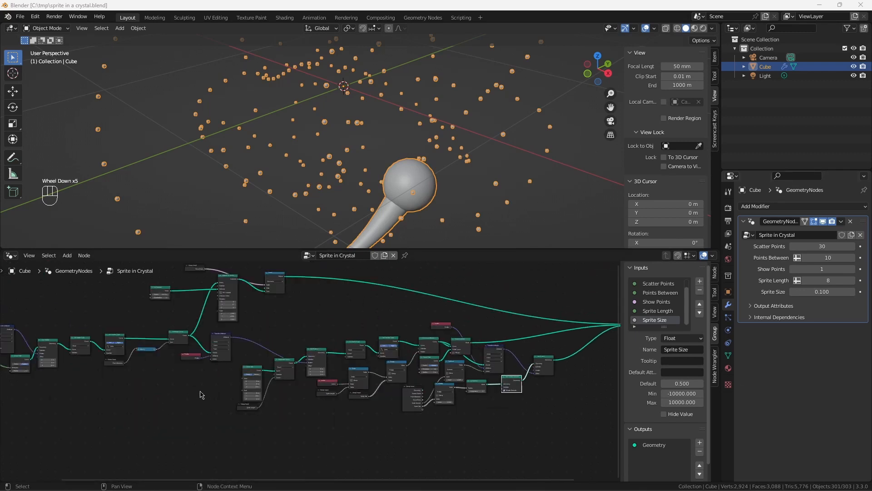
scroll(410, 371, "up", 6)
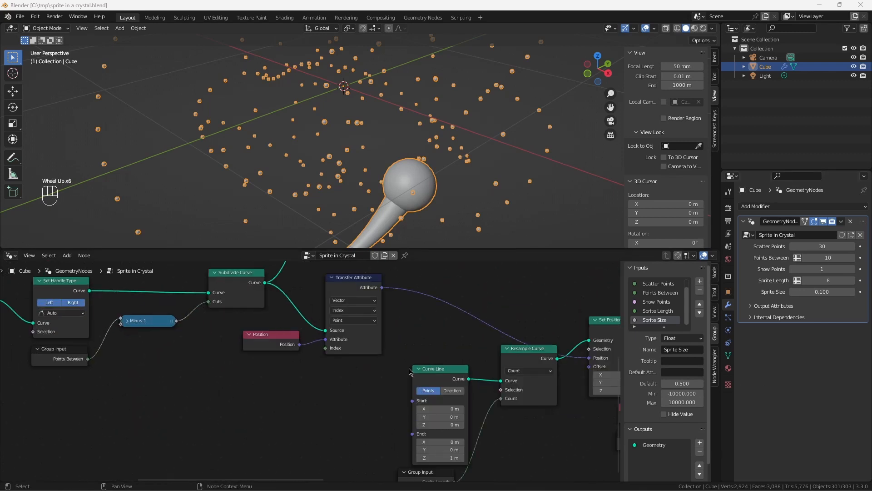
left_click(354, 289)
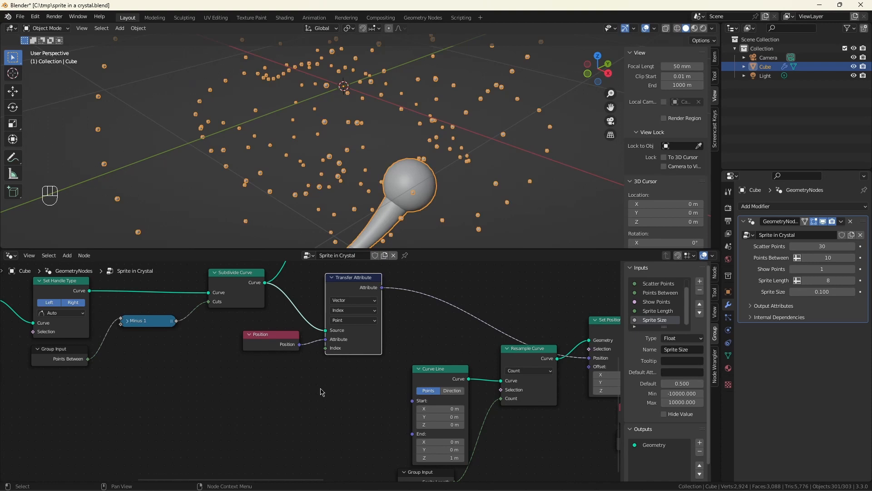
left_click_drag(326, 348, 281, 369)
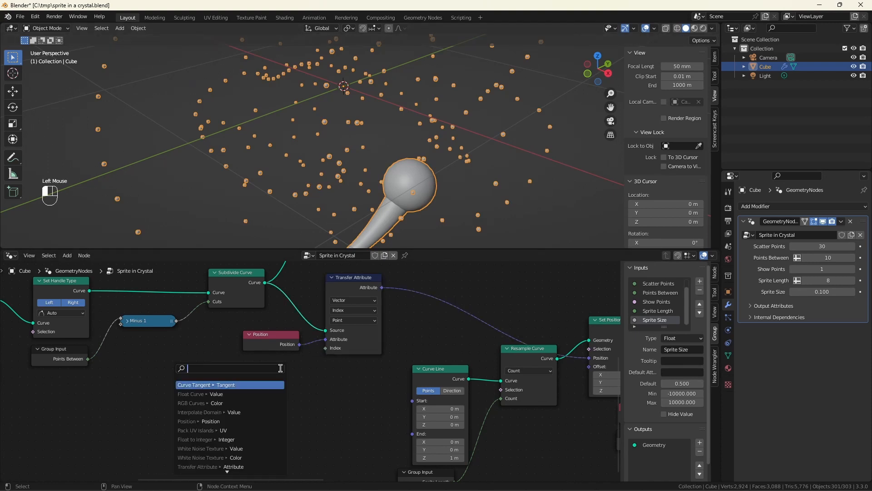
type("add")
key("Return")
left_click(295, 369)
type("int")
left_click_drag(237, 404, 215, 415)
key("Return")
Try an Integer node as the Add node's second value, vary its number to test the sprite's travel, and delete it
type("int")
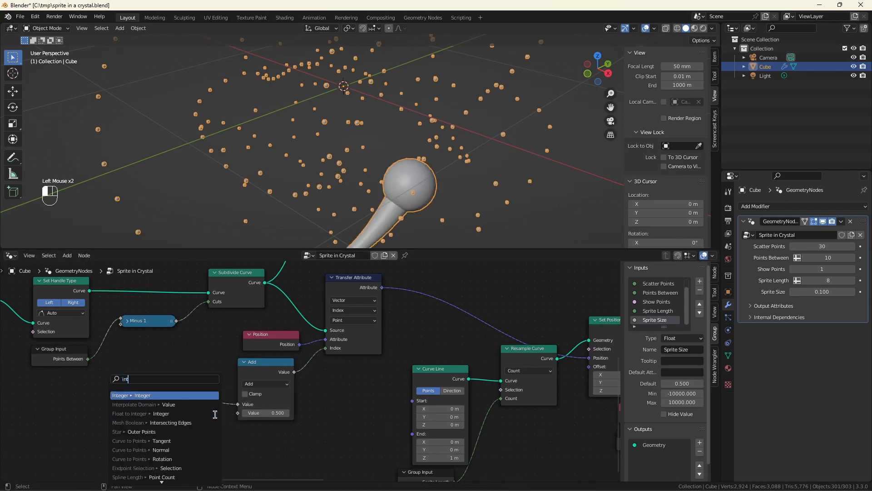
type("e")
left_click(183, 394)
left_click(181, 407)
left_click(207, 446)
scroll(400, 176, "down", 2)
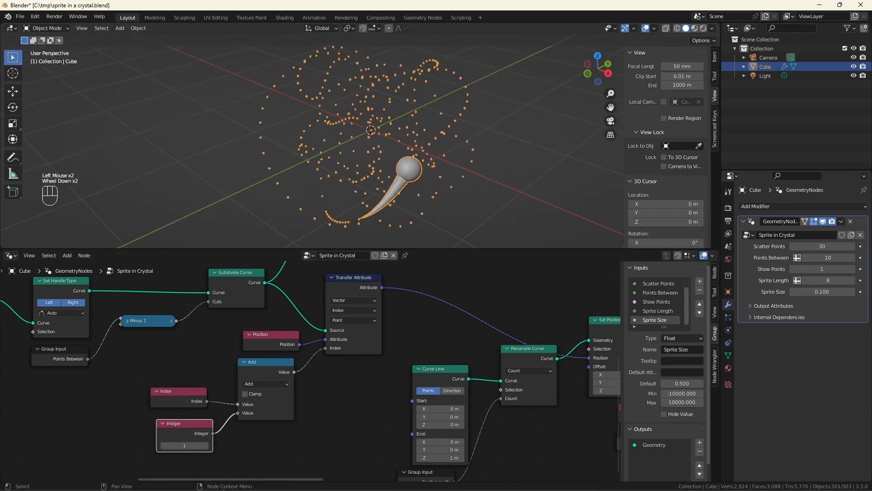
mouse_move(186, 446)
left_mouse_down()
mouse_move(237, 445)
mouse_move(191, 447)
left_mouse_up()
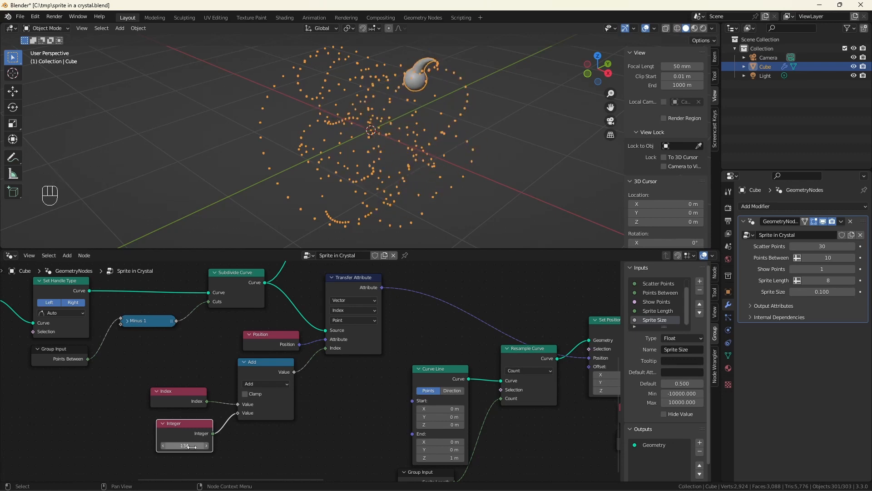
left_click_drag(131, 420, 223, 461)
key("x")
Feed the Add node's second value from another Add math node and place it beneath the Index node
left_click_drag(238, 413, 197, 377)
type("add")
key("Return")
left_click(206, 419)
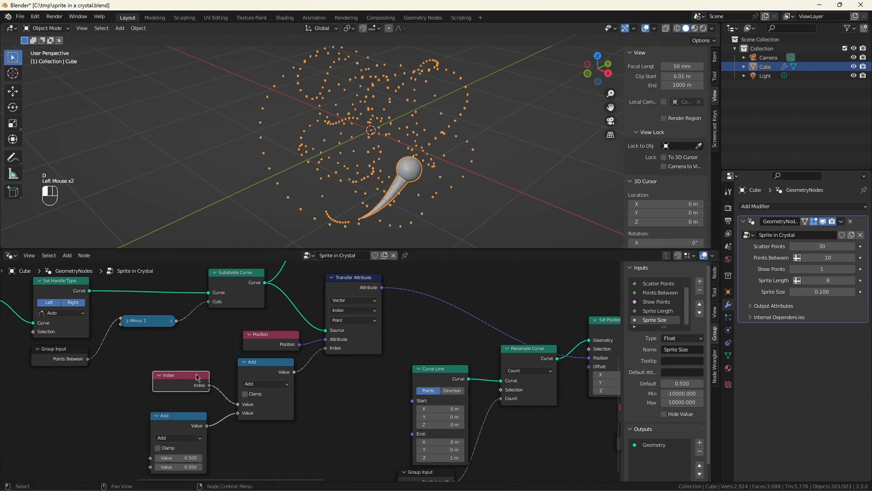
left_click_drag(186, 415, 187, 403)
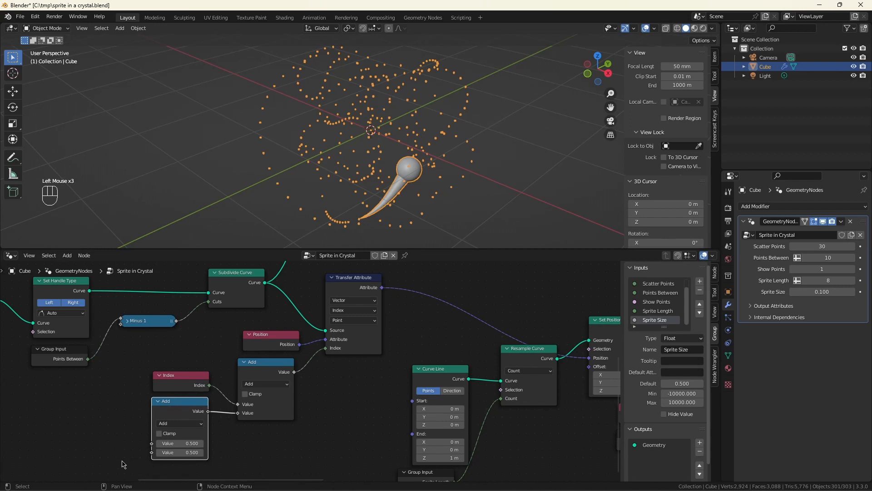
Expose the new Add node's first value as a group input and rename that input Frame Start
scroll(102, 462, "up", 4)
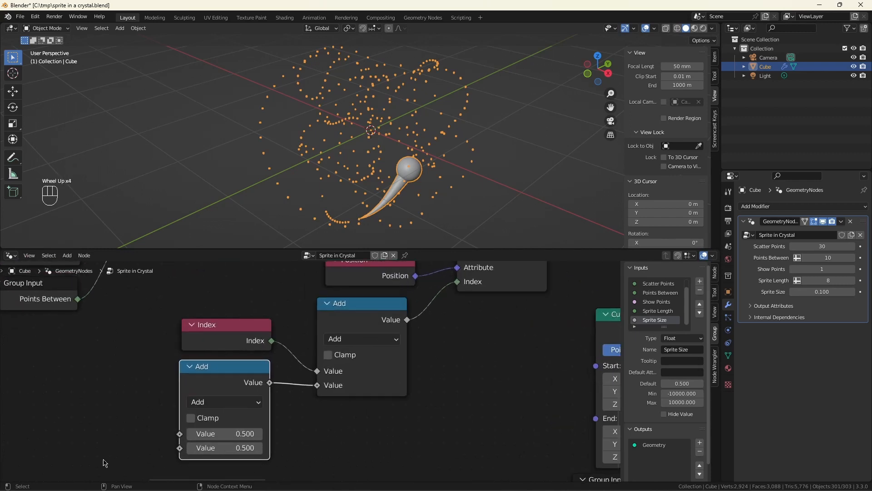
left_click_drag(180, 434, 116, 392)
type("group")
left_click(115, 392)
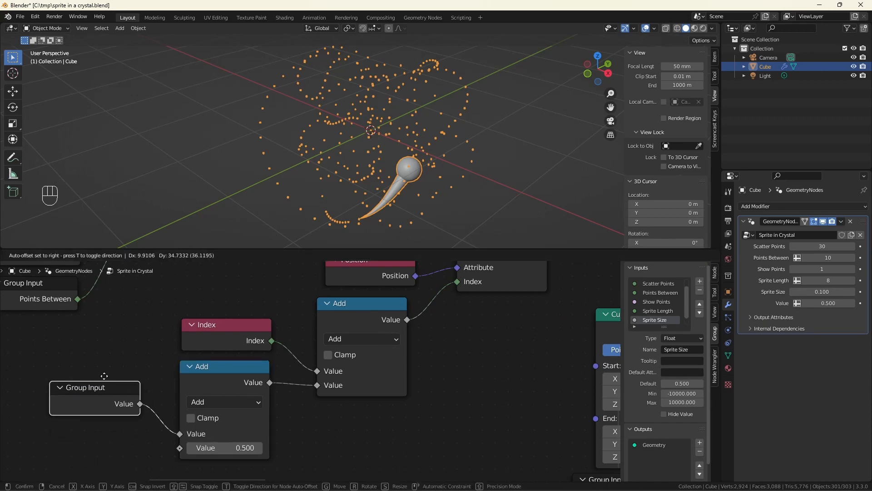
scroll(662, 321, "down", 2)
double_click(661, 320)
type("Frame Start")
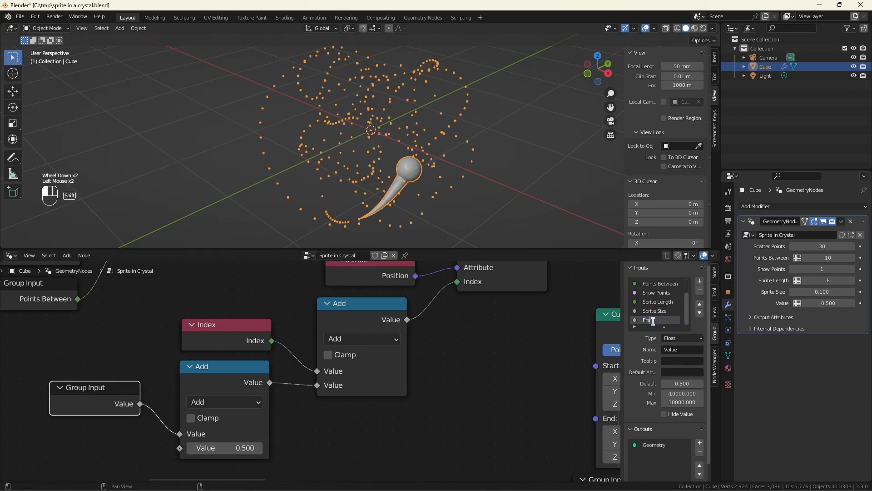
key("Return")
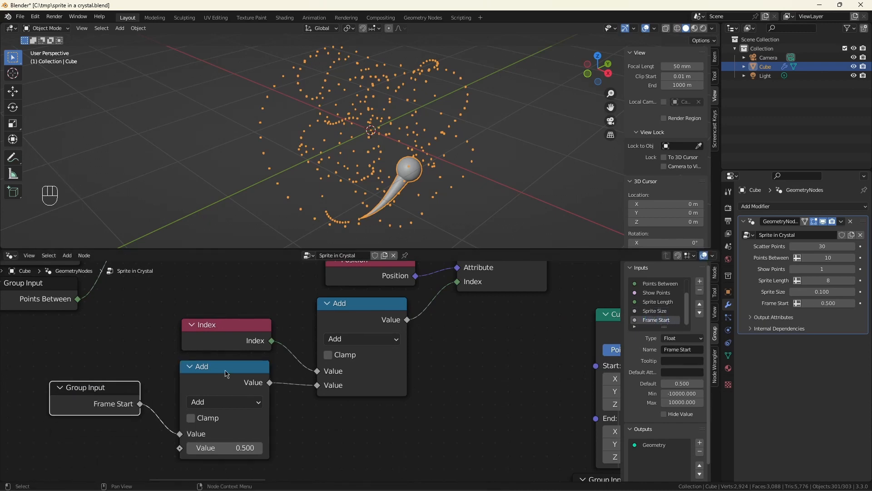
Add a Scene Time node beneath the Frame Start input, with its Frame output feeding the Add node's second value
mouse_move(180, 450)
left_click_drag(180, 449, 127, 440)
type("frame")
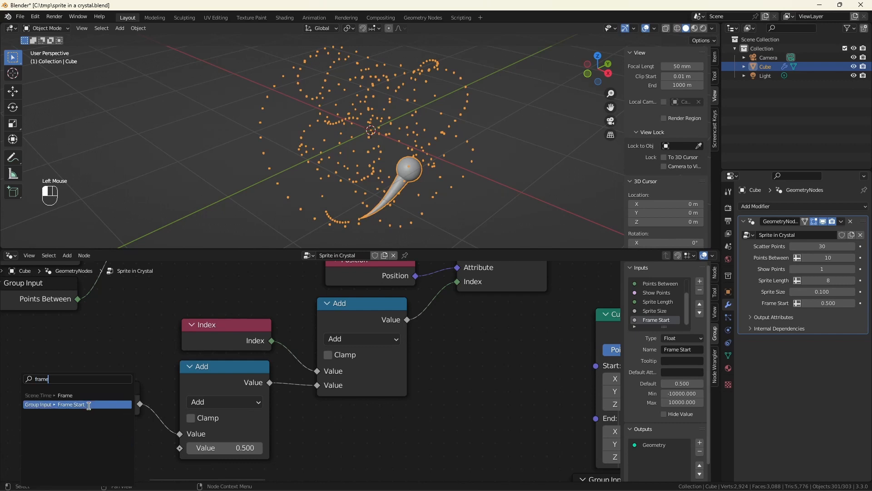
left_click(86, 397)
left_click(93, 390)
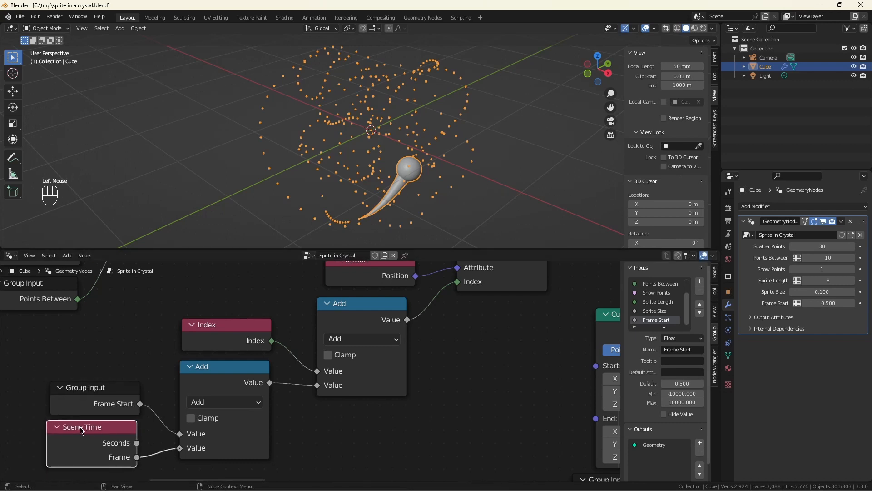
Play the animation briefly to check how the sprite travels along the curve
left_click(190, 291)
key("space")
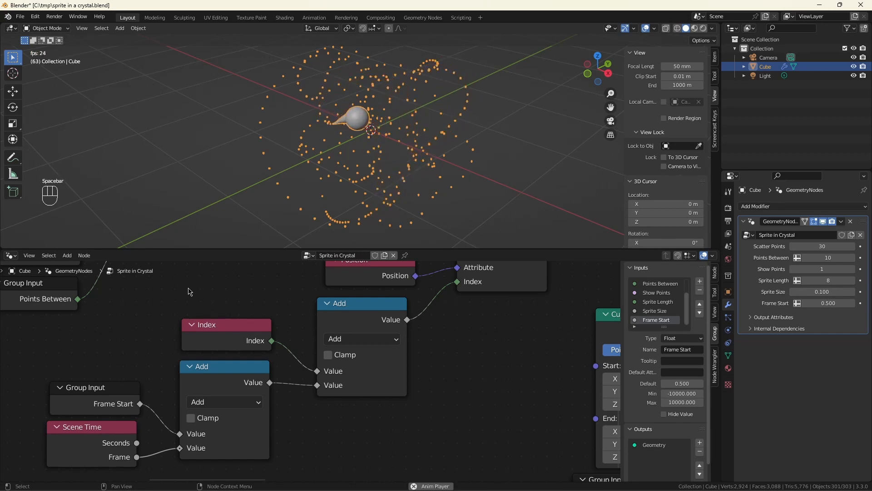
key("space")
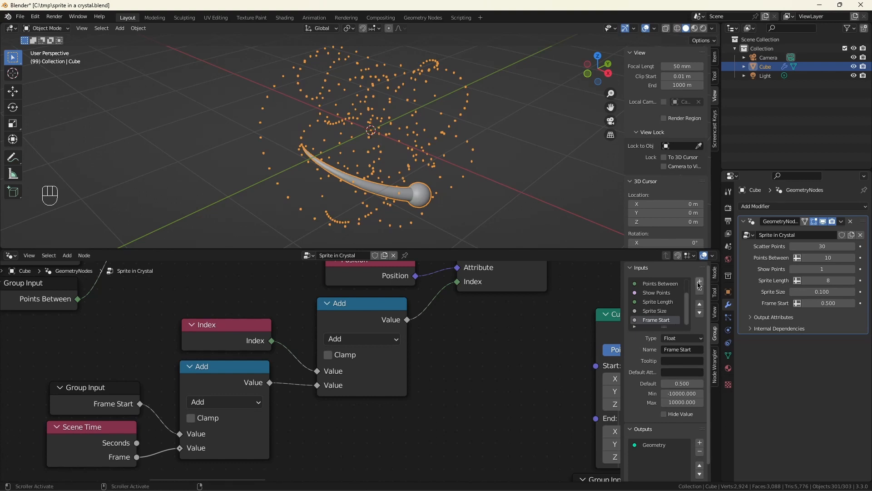
Change the Frame Start input's type to Integer and set its modifier value to 238
left_click(682, 338)
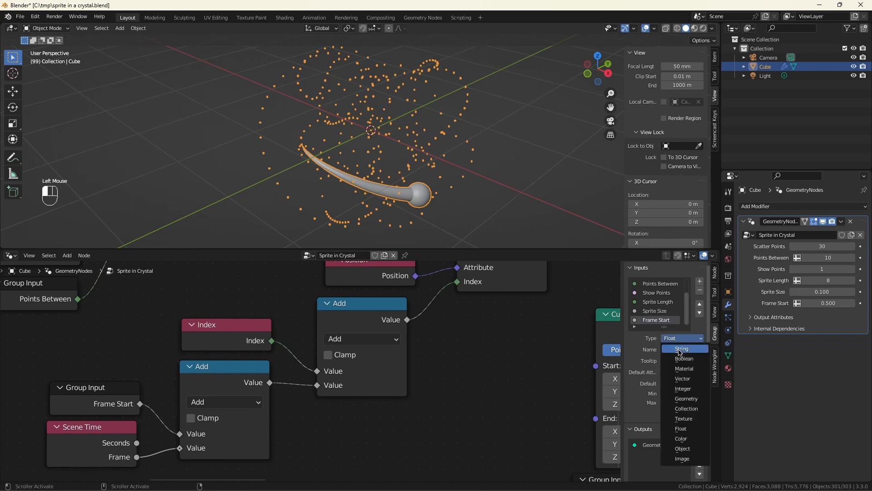
left_click(689, 390)
left_click_drag(827, 304, 858, 305)
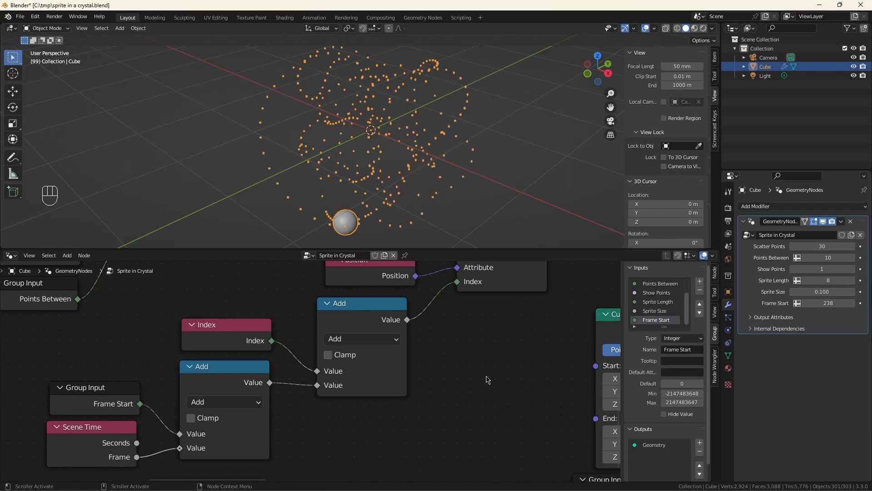
Move the index math nodes aside and insert a Math node set to Modulo between Add and the Transfer Attribute's Index
scroll(487, 380, "down", 1)
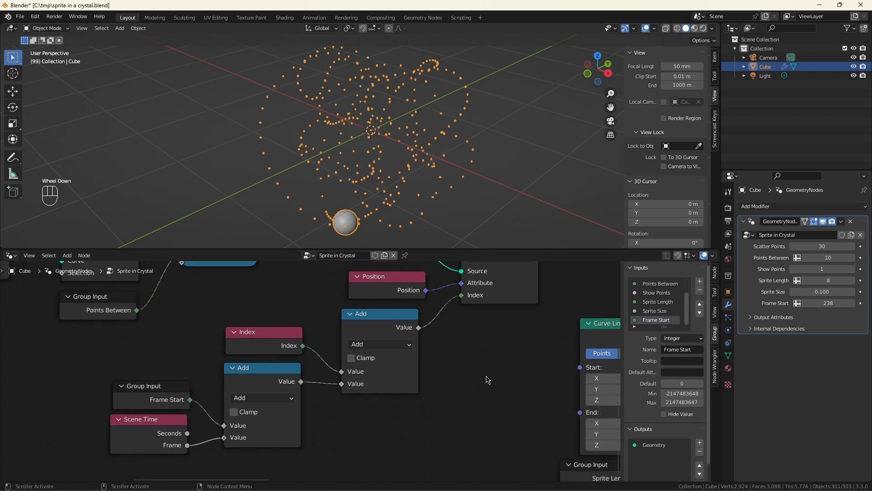
left_click_drag(100, 339, 409, 454)
left_click_drag(368, 317, 291, 321)
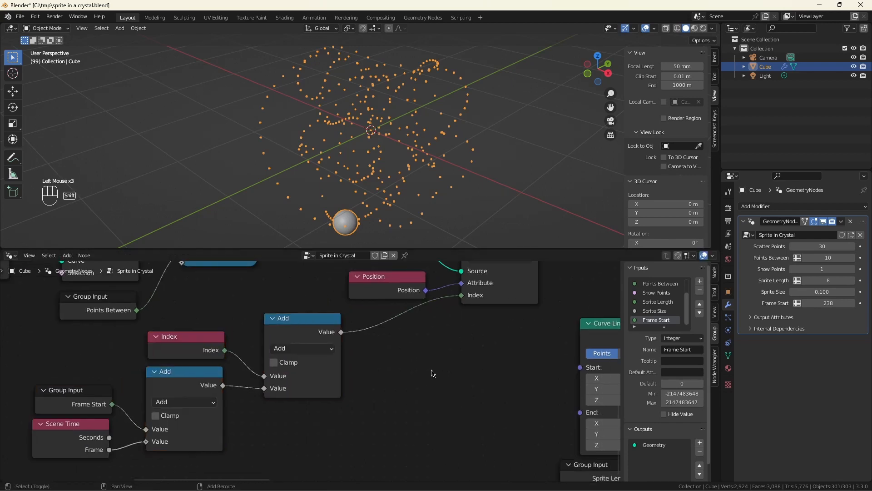
key("shift+a")
type("math")
key("Return")
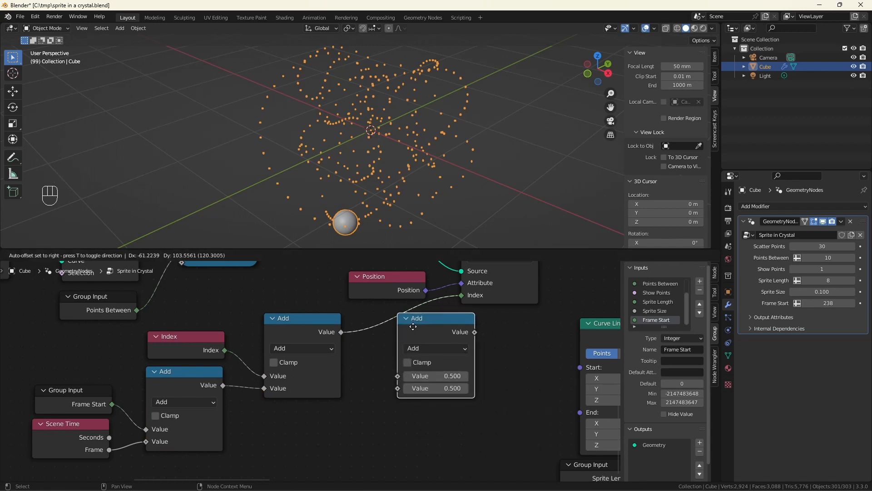
left_click(432, 369)
left_click(434, 343)
left_click(599, 270)
Feed Modulo's second value from a Group Input's Scatter Points and reveal all of that Group Input's sockets
left_click_drag(395, 384, 356, 409)
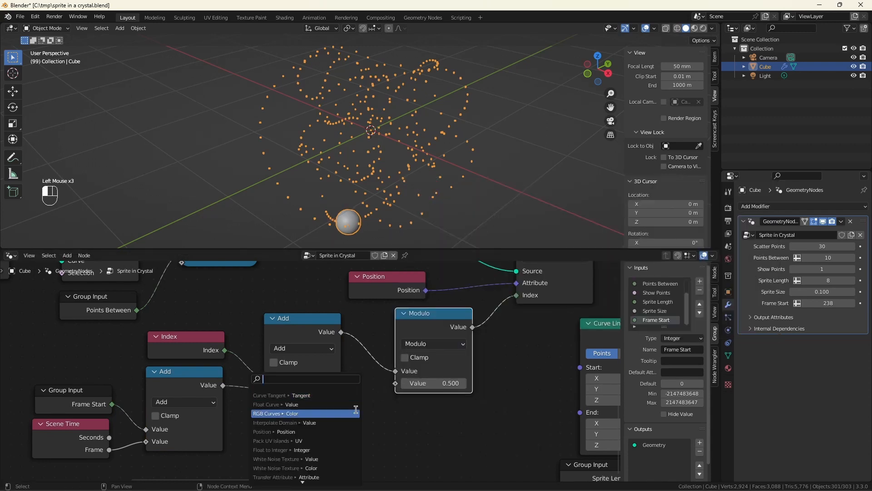
type("group")
left_click(333, 404)
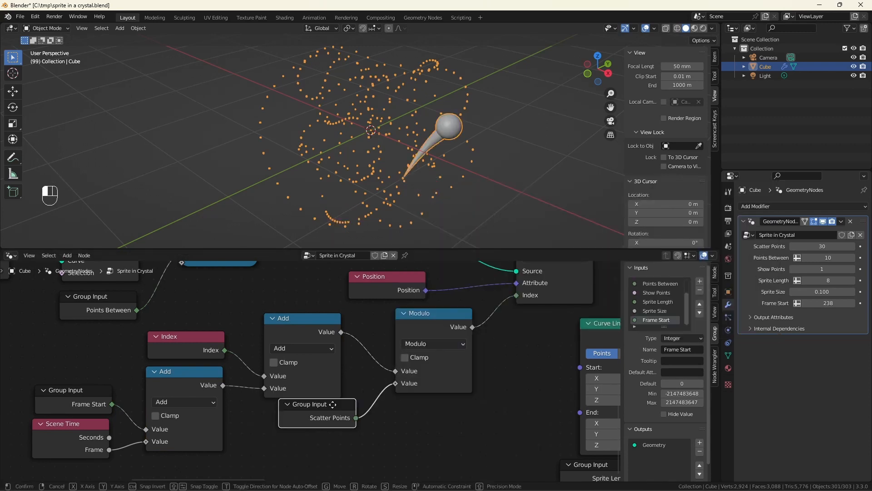
left_click(304, 414)
key("ctrl+h")
scroll(488, 431, "down", 2)
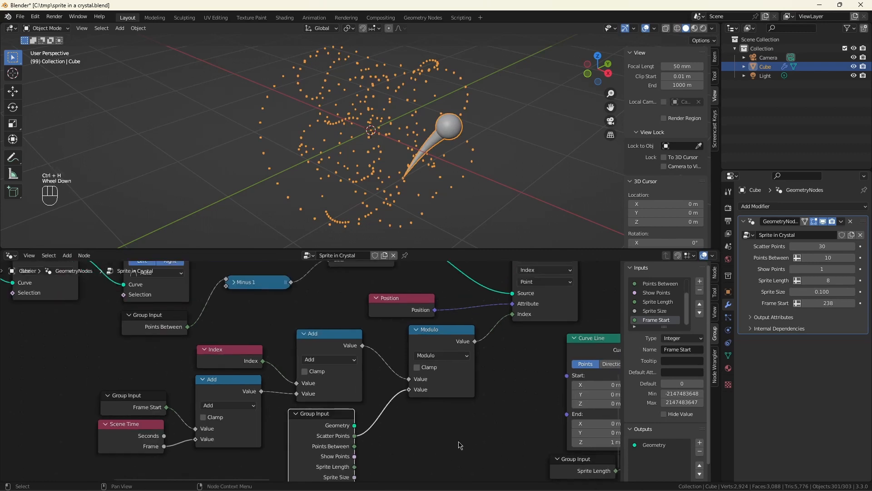
scroll(434, 425, "up", 2)
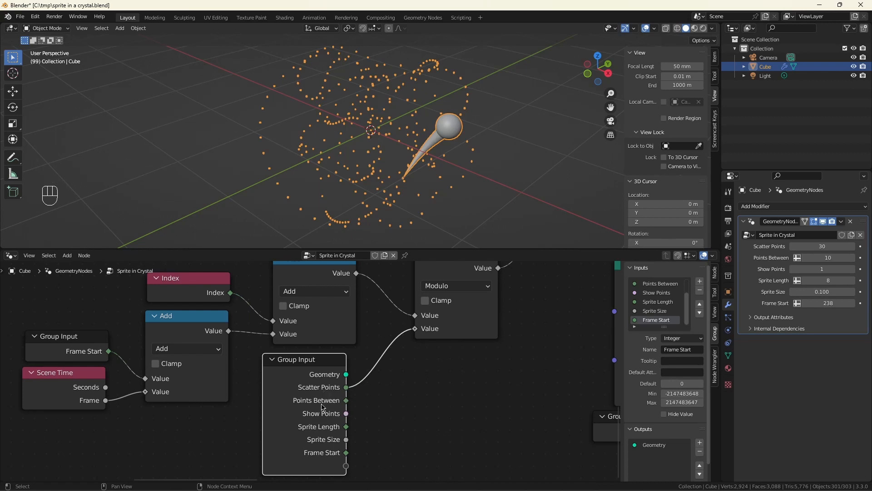
Insert a Math node set to Multiply between Scatter Points and Modulo, and feed its second value from Points Between
left_click(414, 413)
key("shift+a")
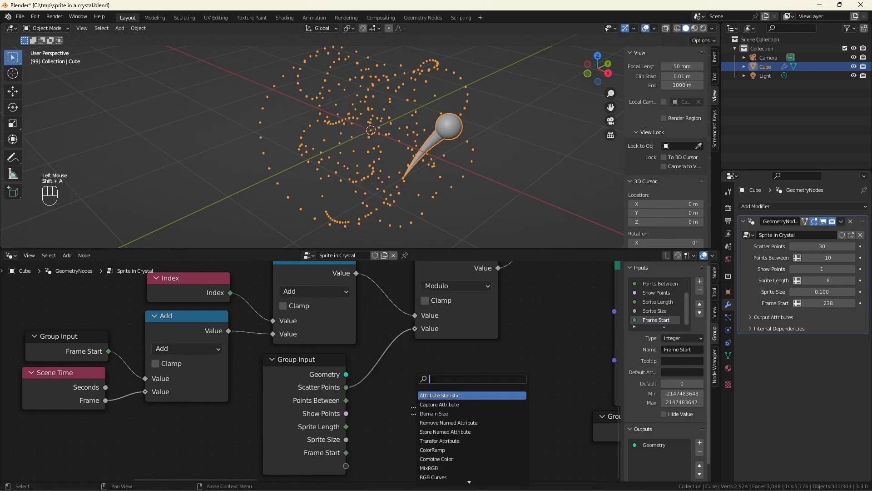
type("math")
left_click(438, 394)
left_click(414, 332)
left_click(431, 395)
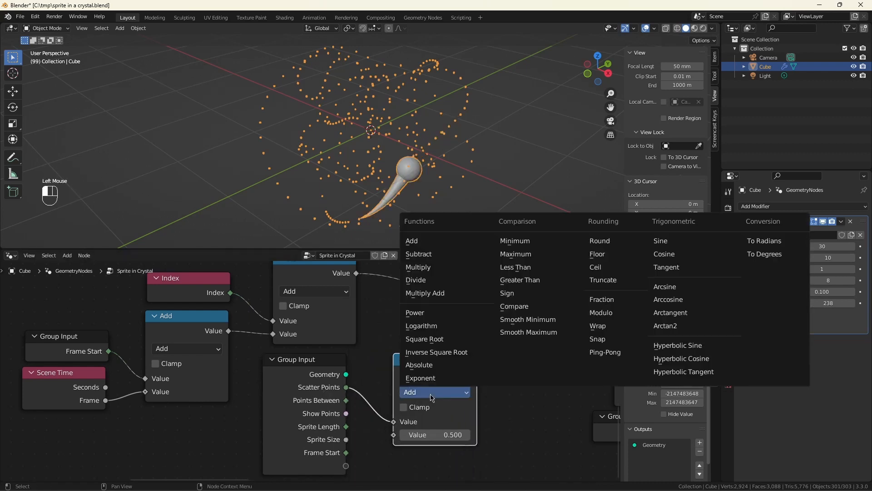
left_click(418, 268)
left_click_drag(346, 401, 393, 435)
Change the modifier's Frame Start to 253 and return the timeline to the first frame
left_click_drag(826, 303, 845, 304)
left_click(551, 392)
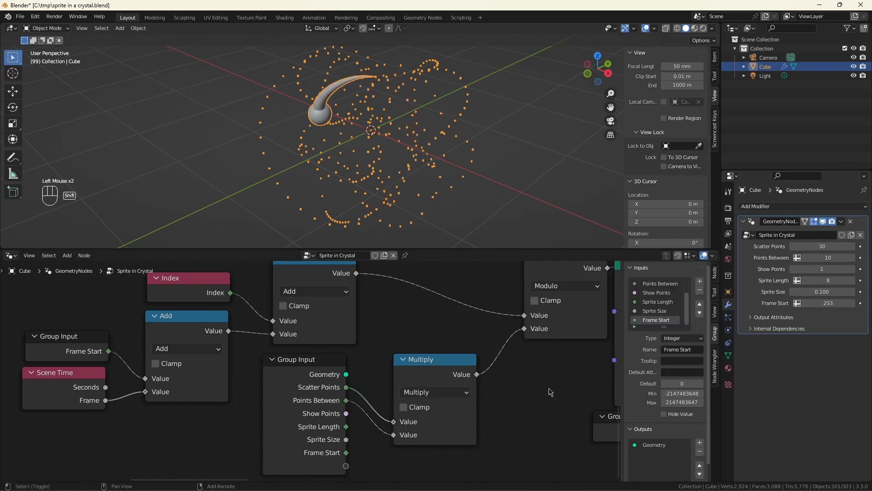
key("shift+Left")
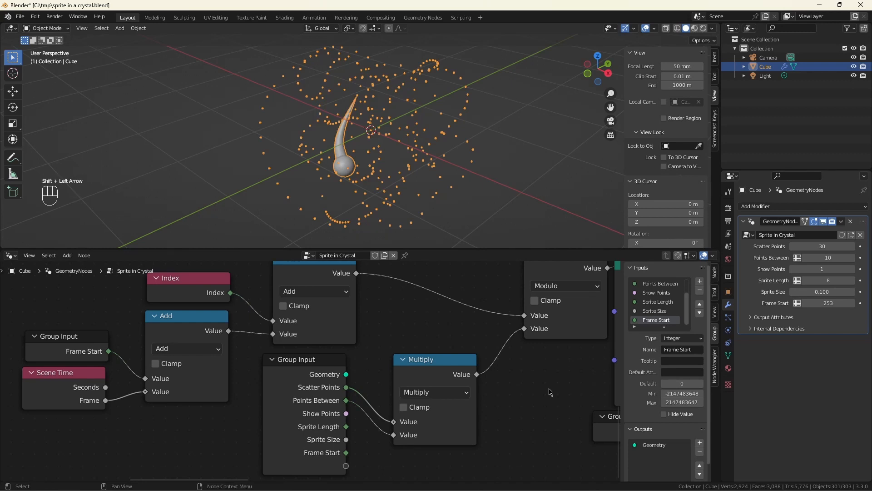
Raise the modifier's Frame Start to 315 while watching the sprite move, and reduce Sprite Size to 0.040
left_click(825, 303)
left_click_drag(825, 302, 842, 302)
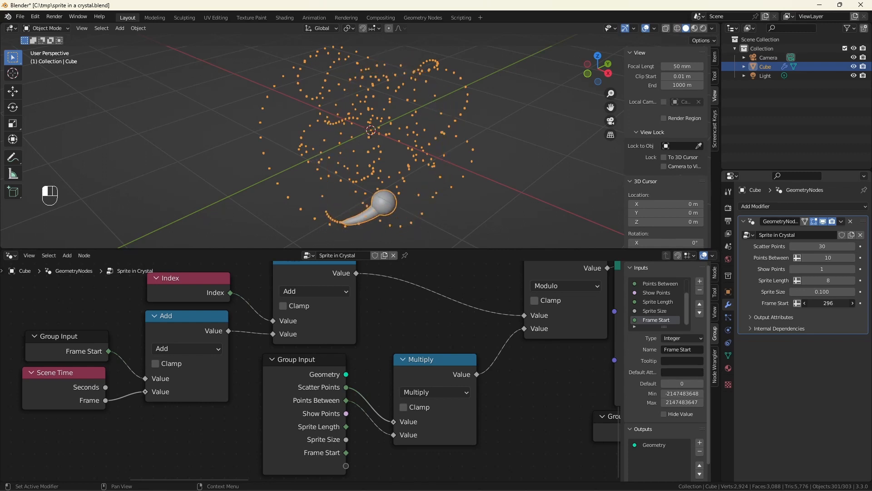
left_click(853, 303)
left_click(853, 303)
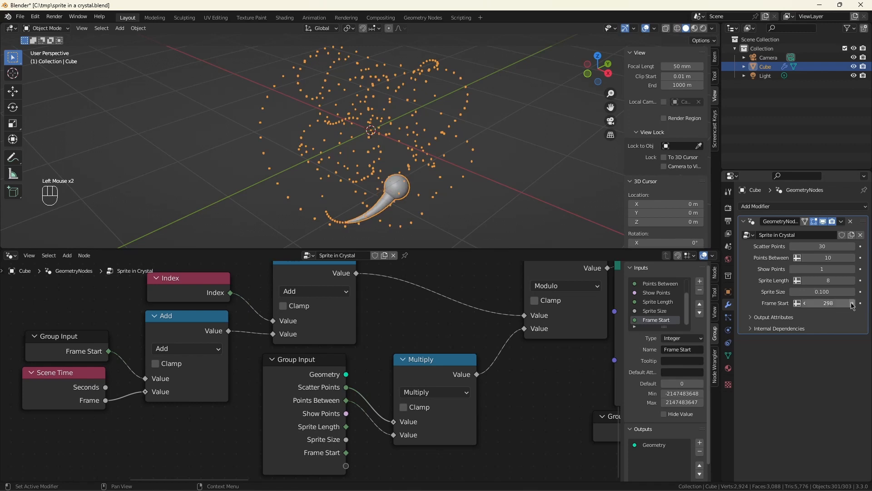
left_click(852, 303)
left_click(852, 303)
left_click(852, 304)
left_click(852, 303)
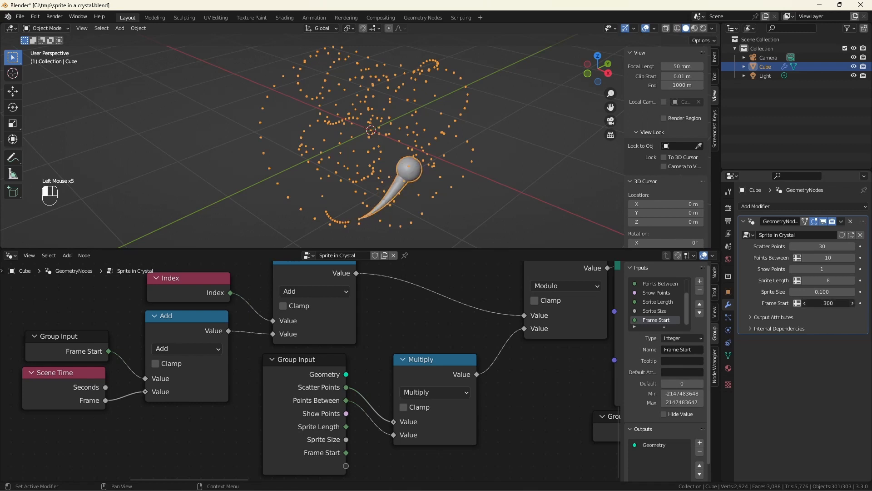
left_click(852, 303)
left_click(853, 303)
left_click(852, 303)
left_click(852, 303)
left_click(853, 303)
left_click(853, 304)
left_click(852, 304)
left_click(853, 303)
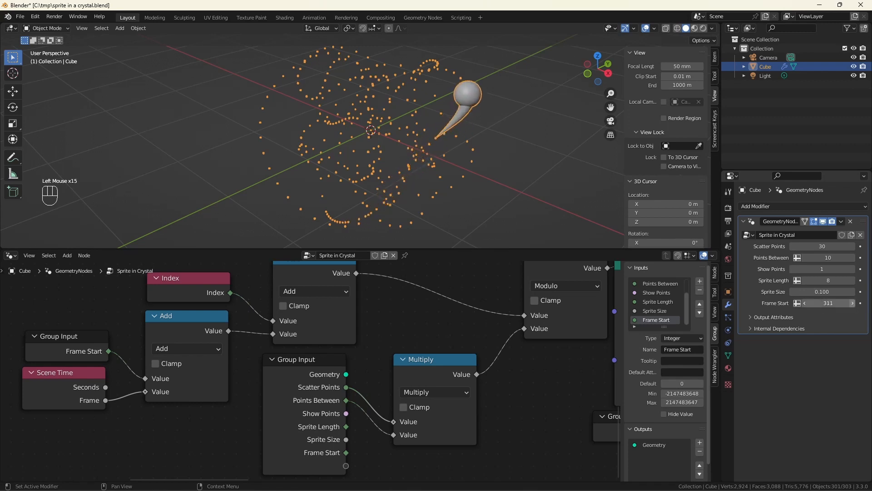
left_click(852, 303)
left_click(852, 304)
left_click(853, 303)
left_click(852, 303)
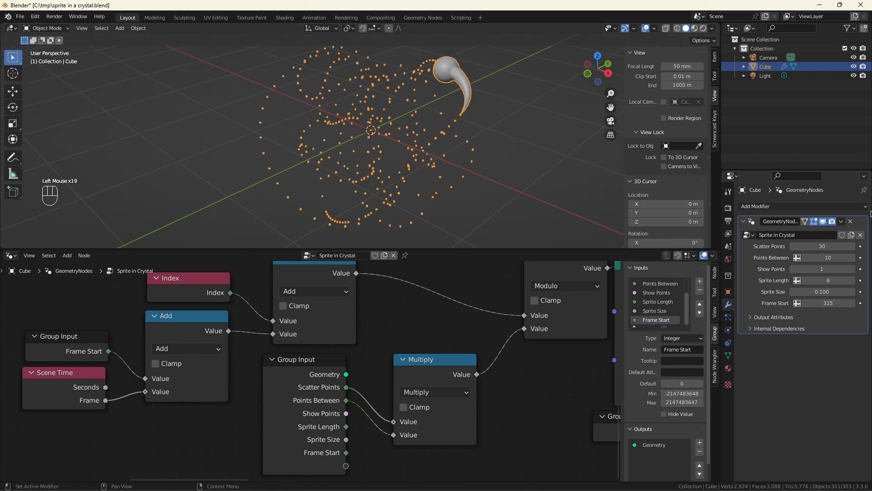
left_click_drag(822, 292, 804, 292)
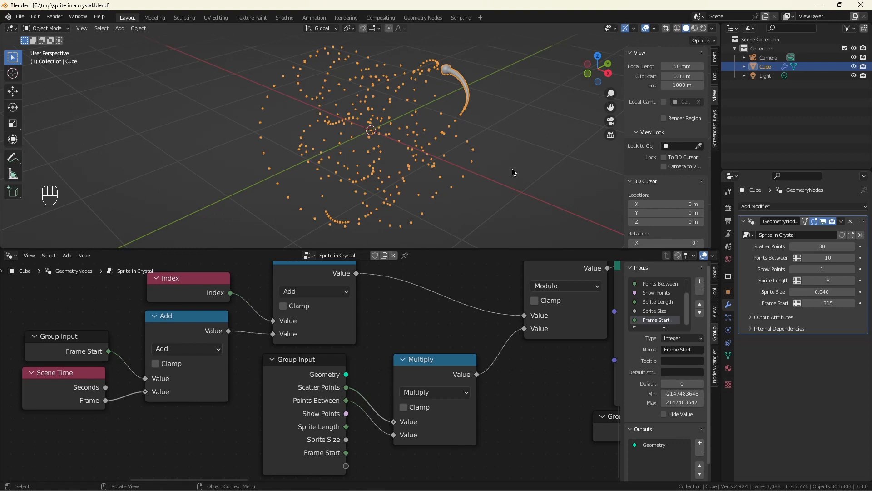
Add a Convex Hull node fed by the Points node's geometry and connect its output to the final Join Geometry node
scroll(484, 300, "down", 8)
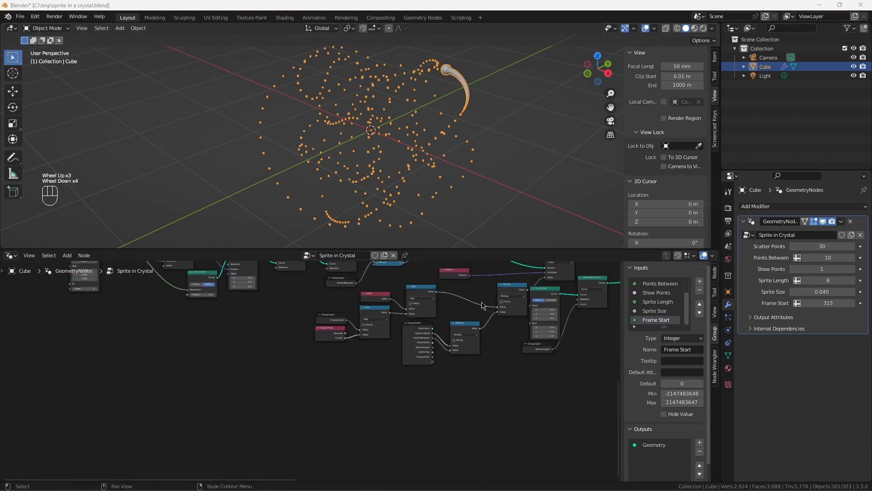
middle_click_drag(485, 301, 512, 456)
scroll(222, 347, "up", 3)
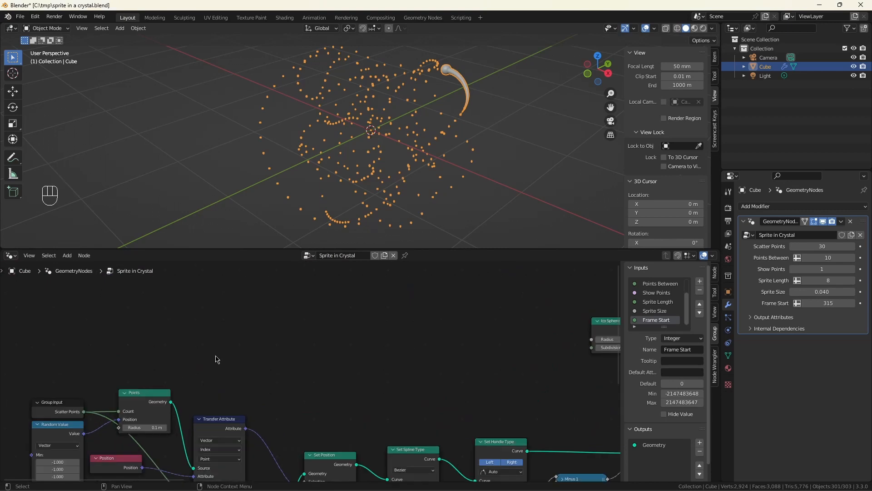
key("shift+a")
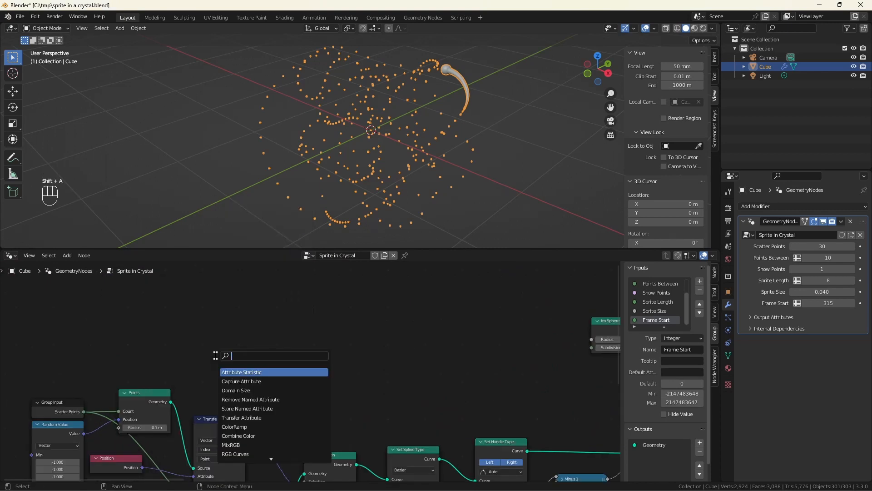
type("CONV")
left_click(243, 372)
left_click(247, 363)
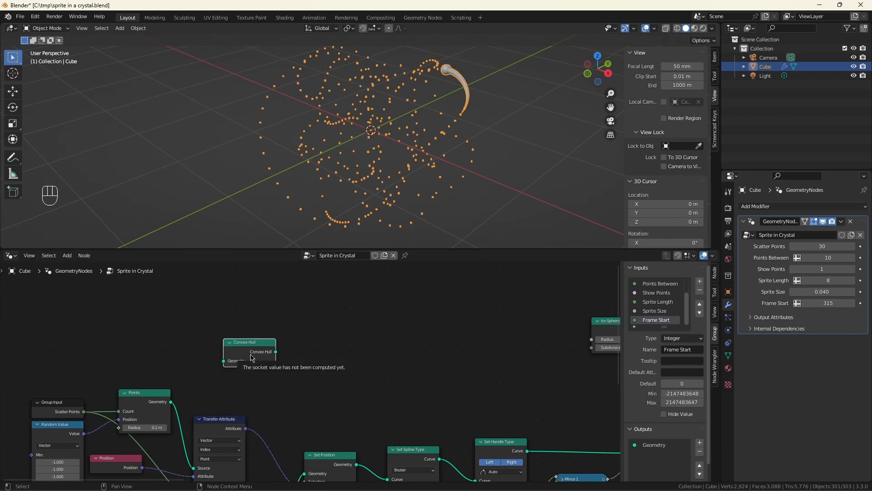
left_click_drag(171, 402, 597, 384)
scroll(200, 356, "down", 7)
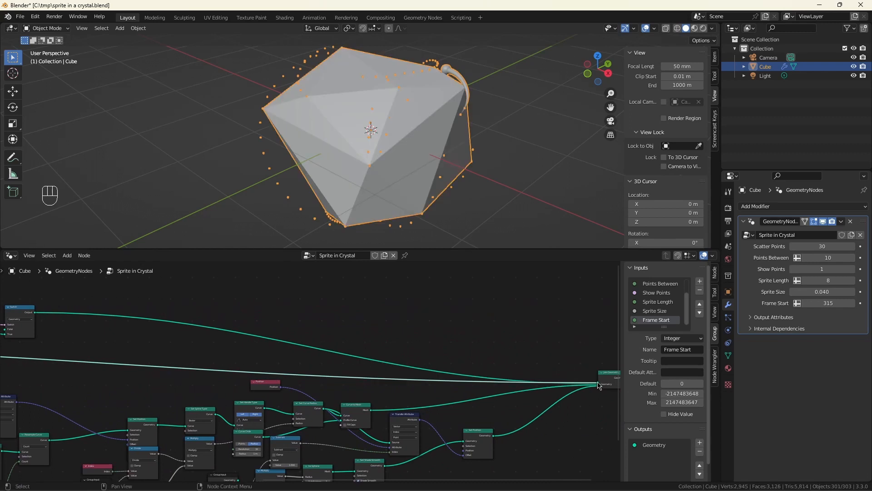
scroll(597, 384, "down", 4)
scroll(205, 327, "up", 10)
left_click_drag(204, 327, 258, 312)
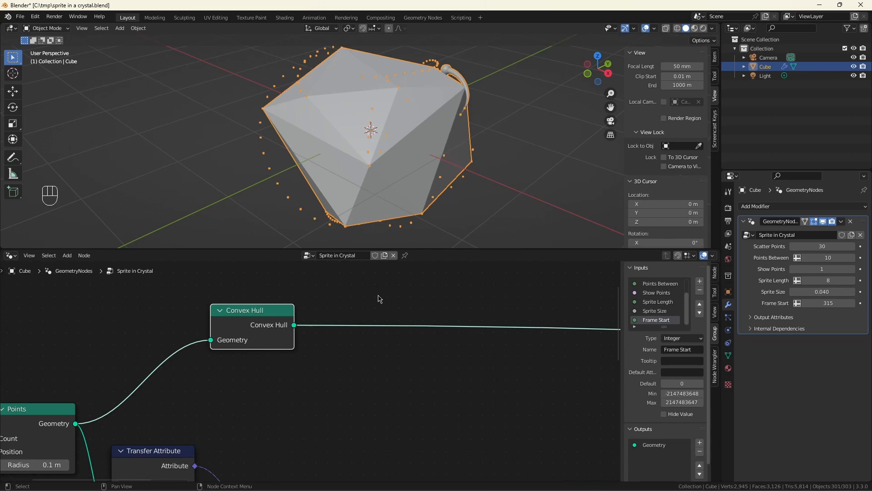
Reposition the Convex Hull node and insert a Set Position node on its output link
left_click_drag(275, 314, 316, 325)
key("shift+a")
type("sset")
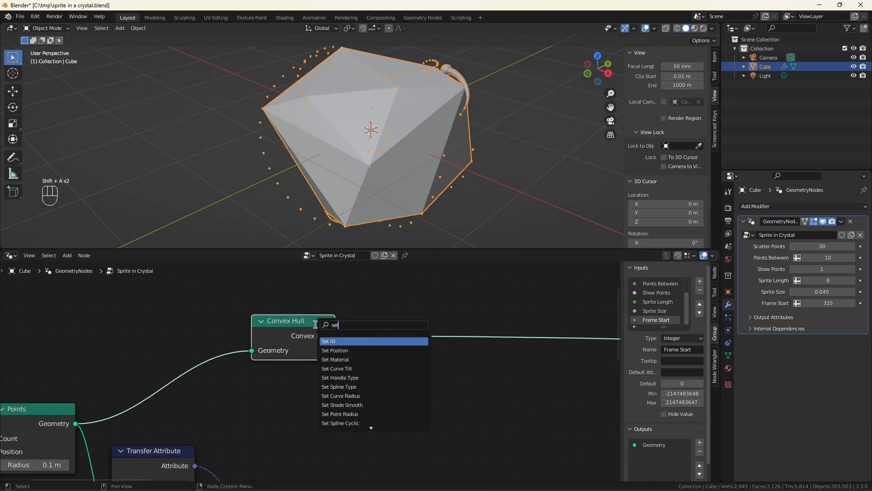
left_click(335, 351)
left_click(399, 333)
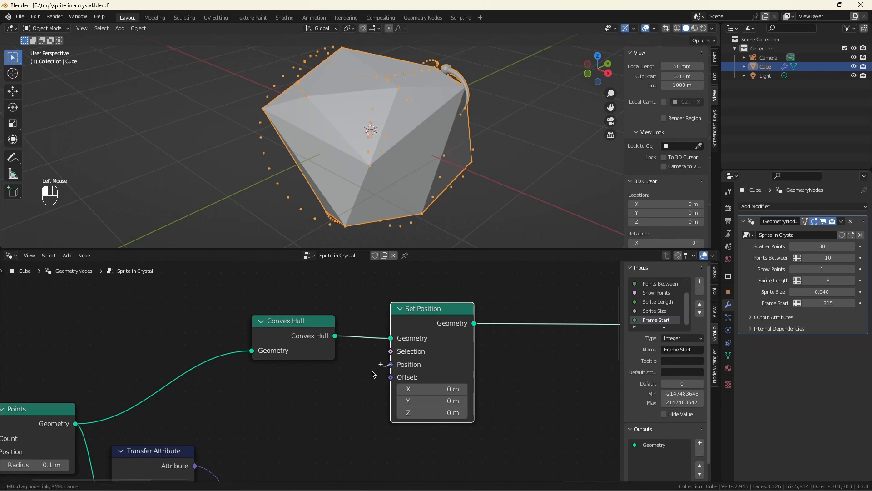
Feed Set Position's Position from a vector Scale node whose Vector comes from a Position node
left_click_drag(391, 364, 313, 373)
type("sca")
left_click(320, 396)
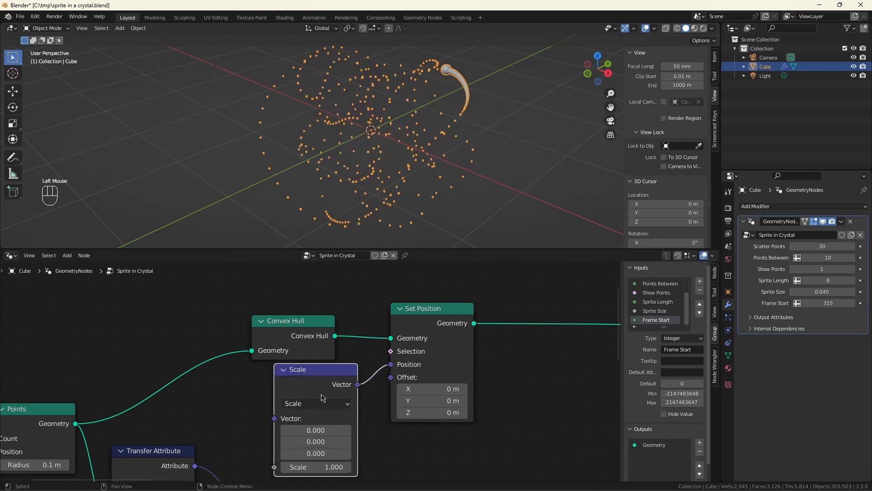
left_click_drag(274, 418, 193, 378)
type("po")
left_click(224, 396)
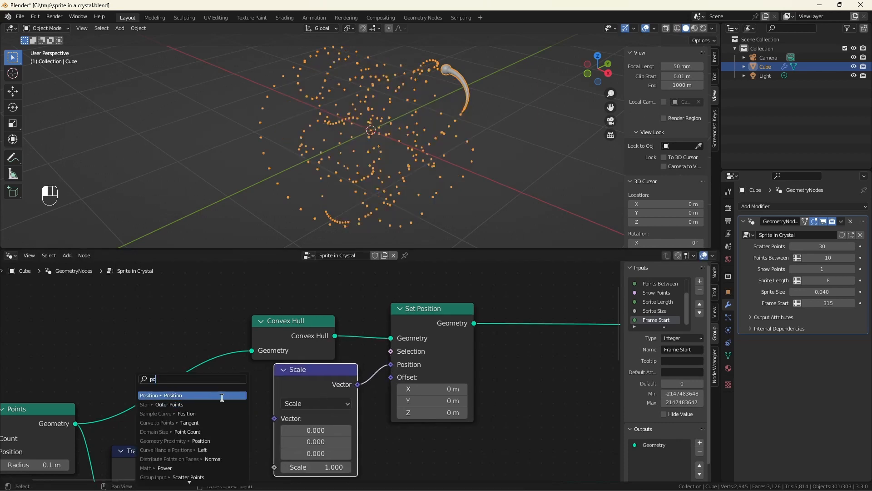
left_click(236, 388)
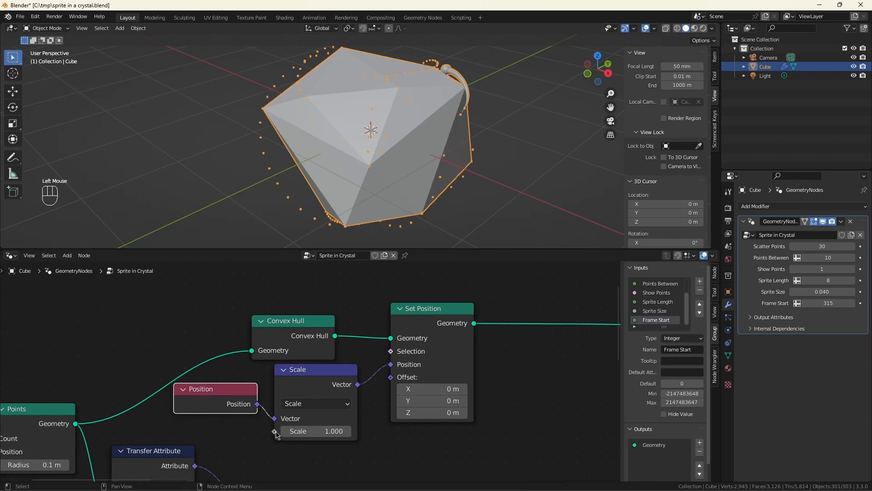
Expose the vector Scale node's Scale value as a group input and rename that input Crystal Scale
left_click_drag(274, 431, 109, 344)
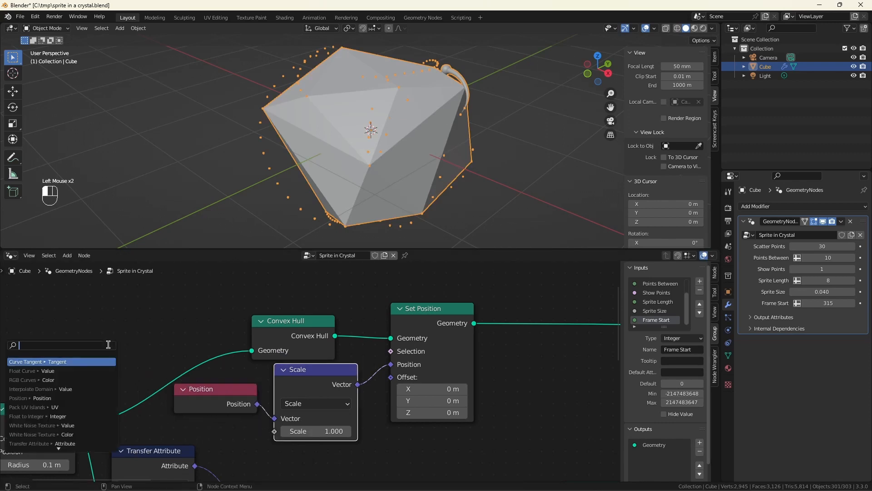
type("scale")
left_click(72, 362)
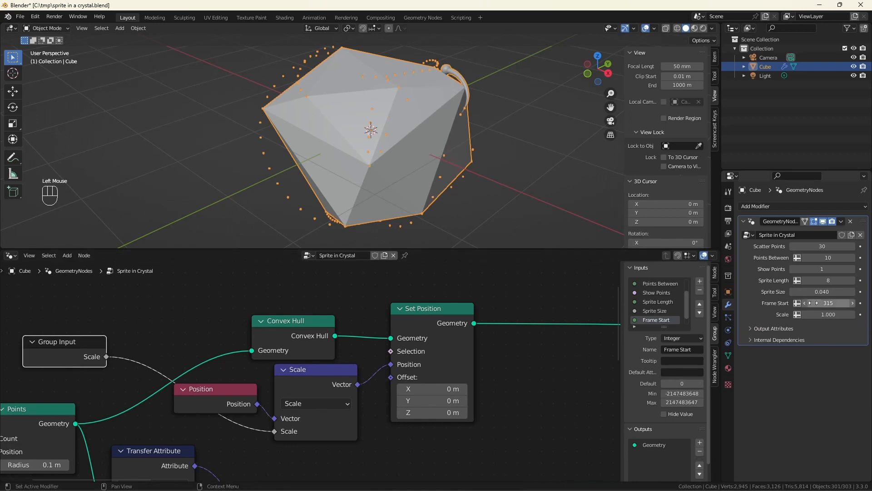
scroll(656, 314, "down", 2)
double_click(657, 319)
type("Cryst")
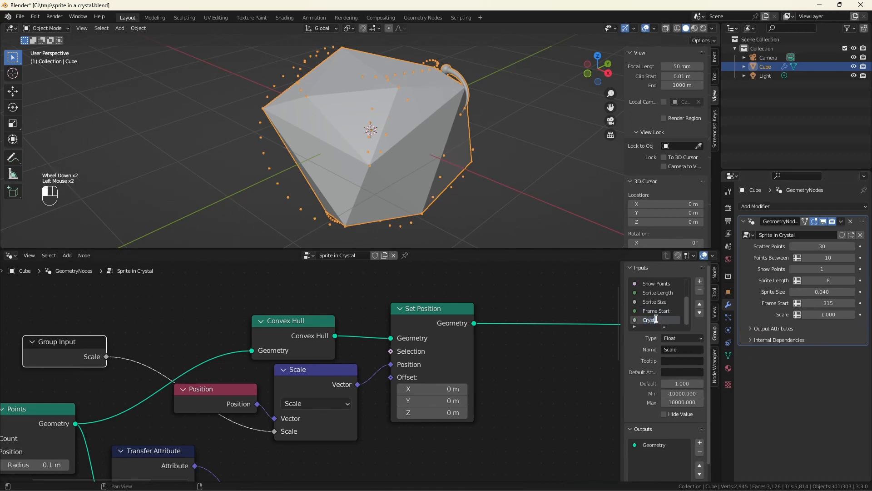
type("al Scale")
key("Return")
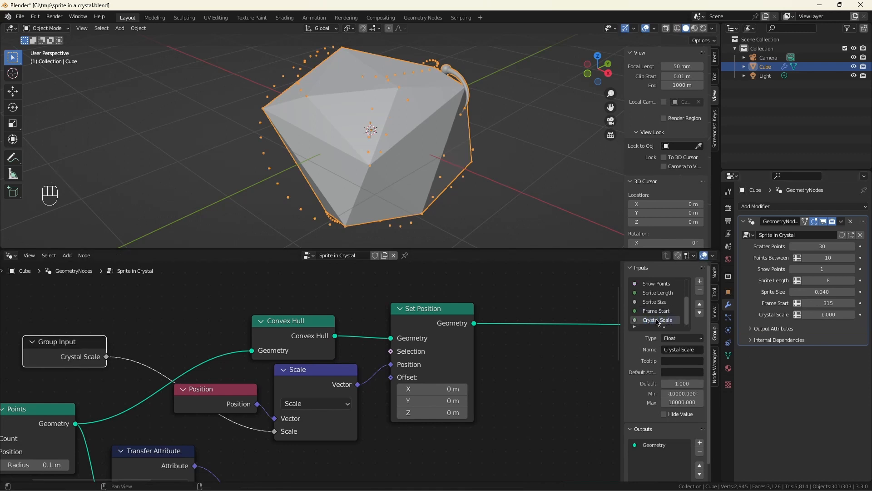
Set the modifier's Crystal Scale to 1.690 and inspect the enlarged crystal from another angle
left_click_drag(823, 315, 859, 314)
scroll(584, 144, "down", 2)
middle_click_drag(584, 144, 439, 110)
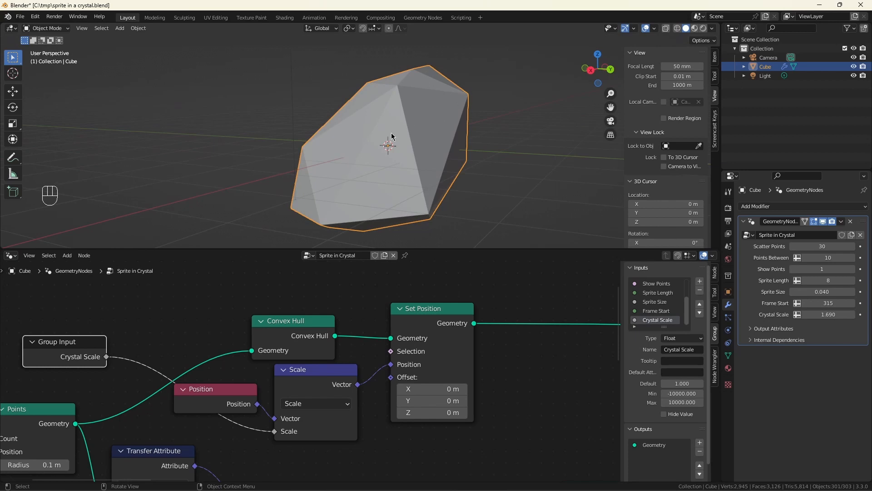
Insert a Subdivision Surface node after the crystal's Set Position node
left_click(162, 309)
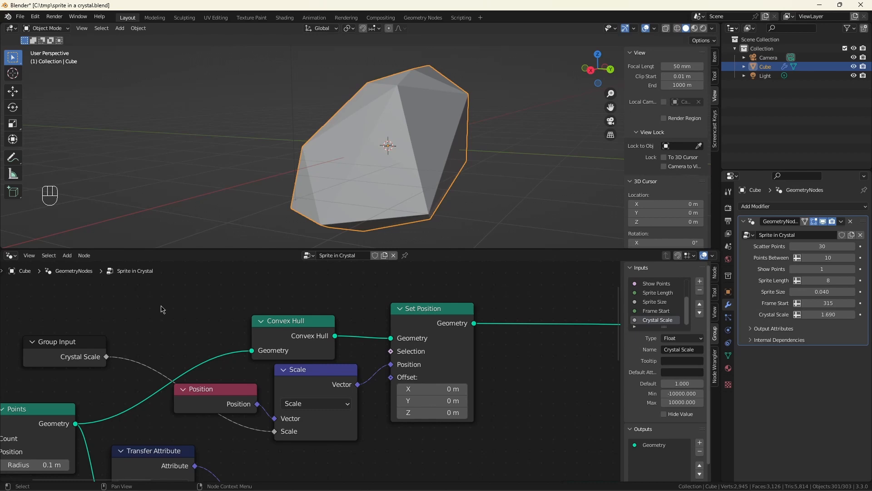
key("shift+a")
type("sub")
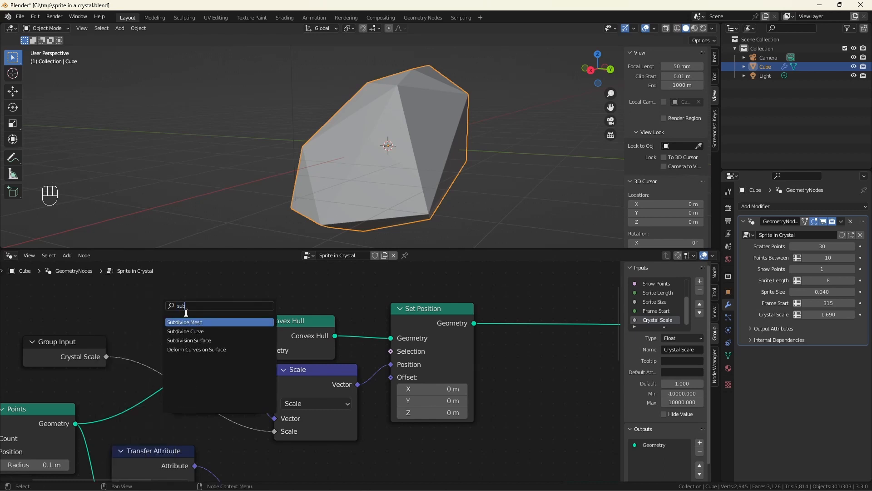
left_click(189, 341)
left_click(545, 323)
scroll(591, 350, "down", 2)
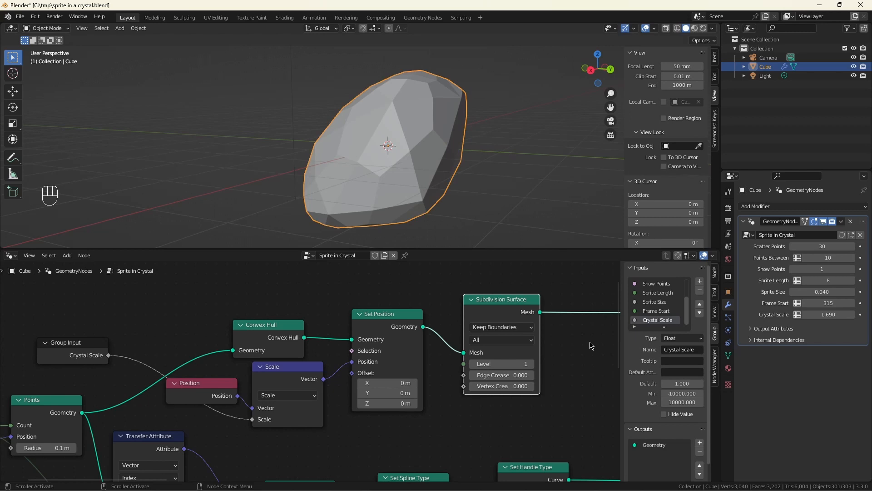
Set the Subdivision Surface node's Edge Crease to 0.223
key("ctrl+z")
key("ctrl+z")
key("ctrl+z")
left_click(498, 376)
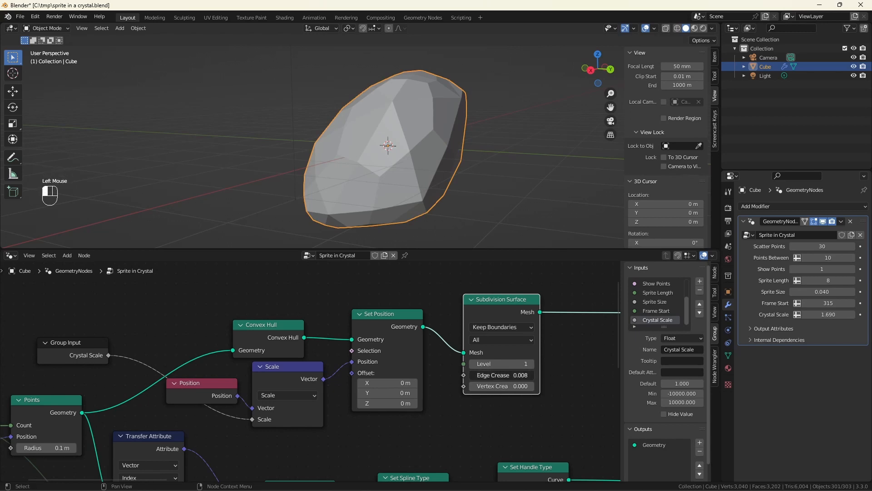
left_click_drag(498, 377, 526, 376)
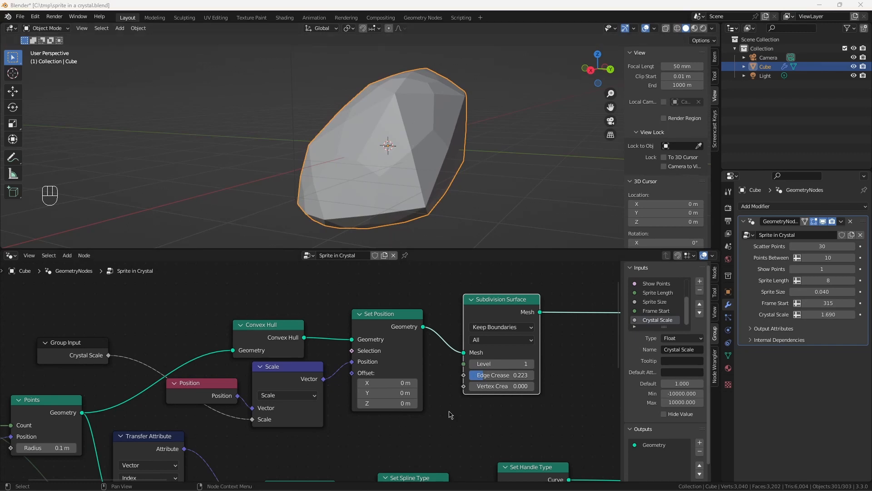
Add a second material slot to the cube with a new material named Mat Glow
left_click(729, 368)
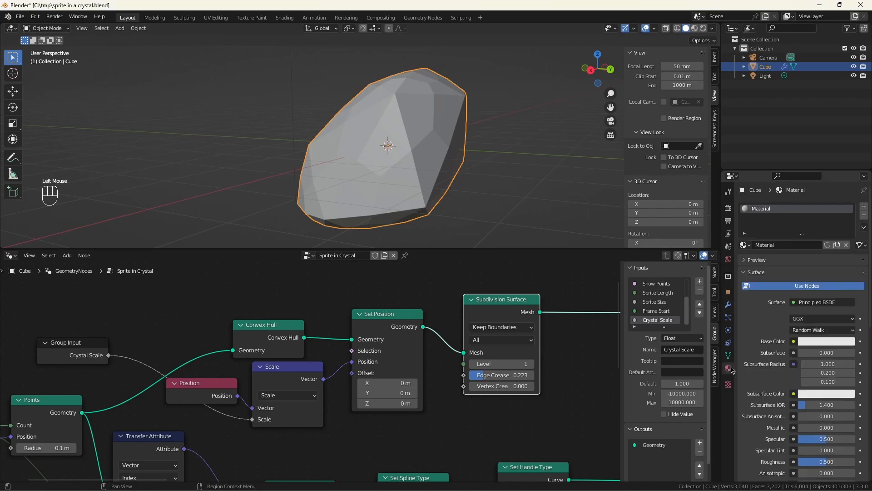
left_click(865, 206)
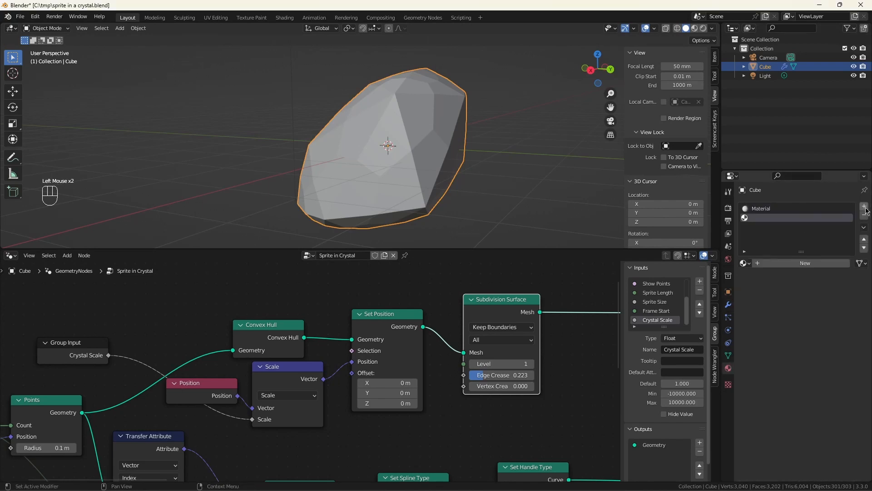
left_click(787, 265)
left_click(786, 267)
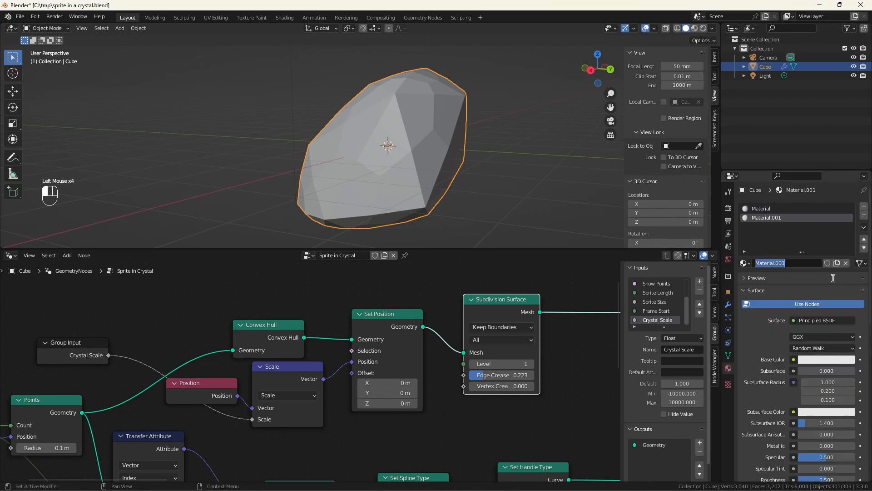
type("Mat Glow")
key("Return")
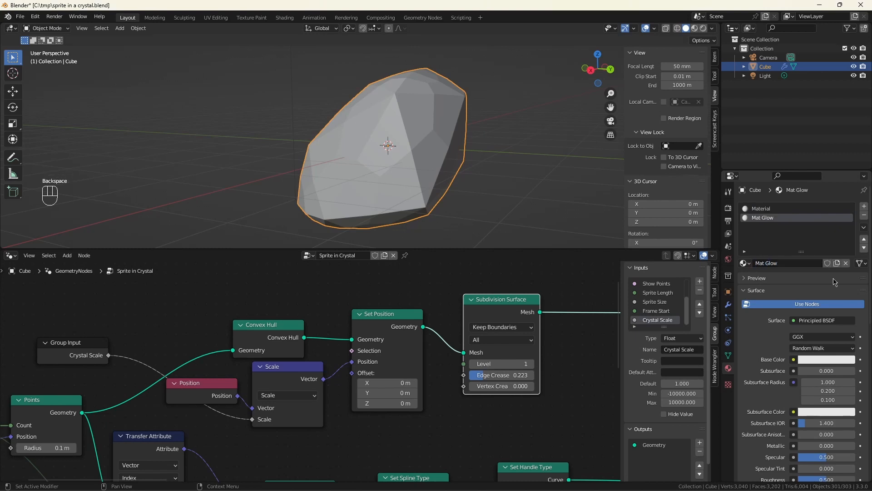
Rename the cube's first material to Mat Crystal
left_click(781, 209)
left_click(773, 263)
type("M")
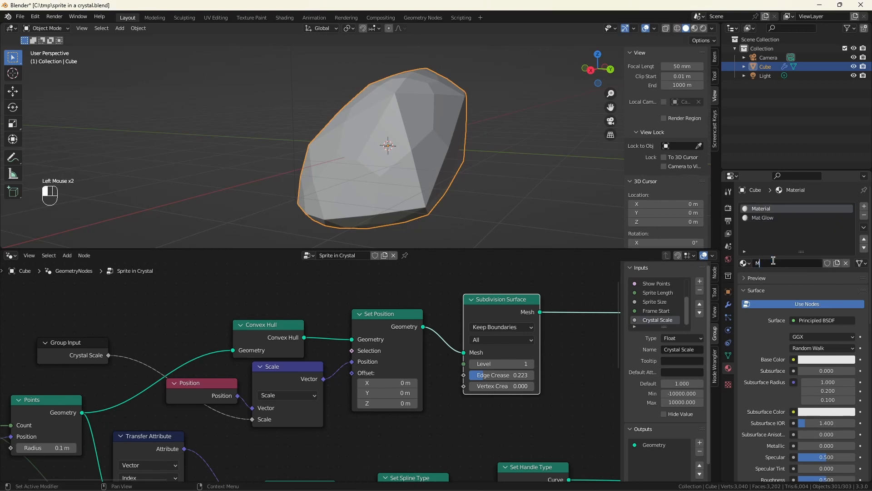
type("at Crystal")
key("Return")
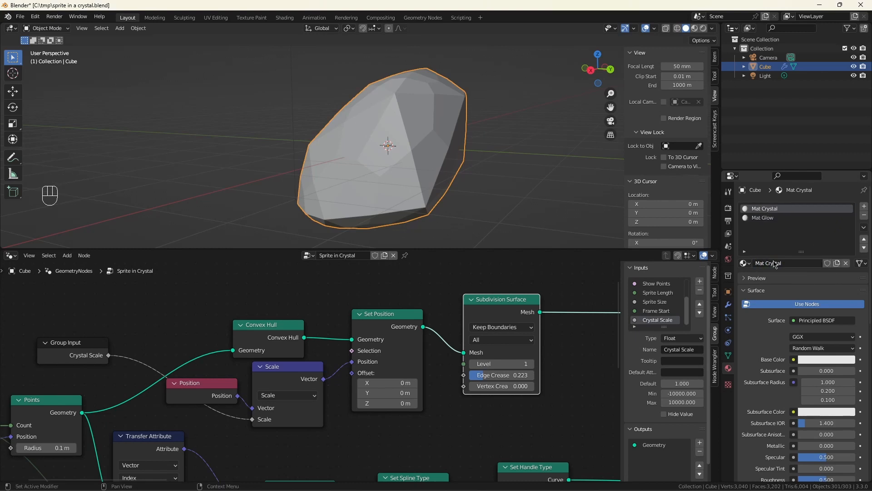
Insert a Set Material node after the crystal's Subdivision Surface node and assign Mat Crystal to it
scroll(313, 321, "down", 2)
middle_click_drag(314, 321, 158, 310)
key("shift+a")
type("sset")
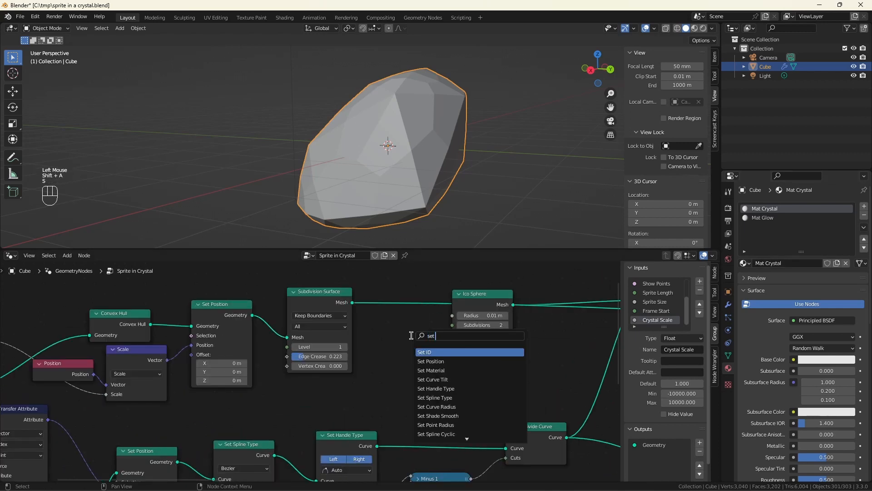
left_click(419, 368)
left_click(397, 327)
left_click(415, 331)
left_click(412, 350)
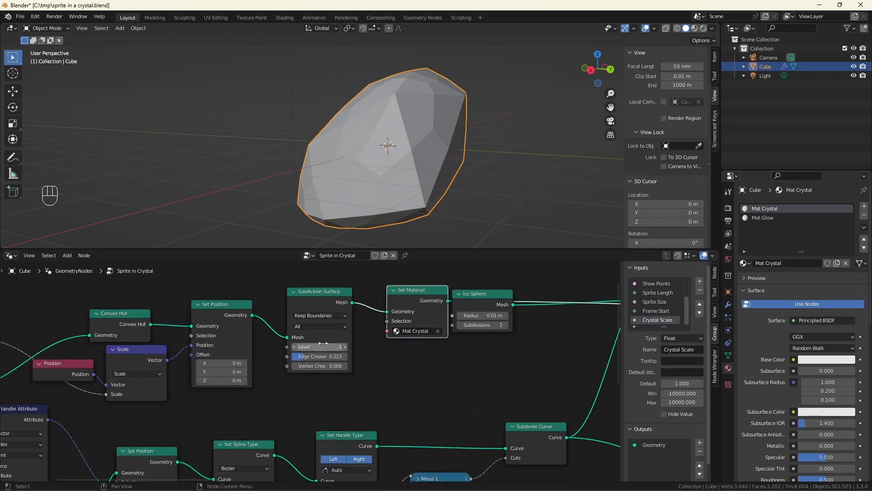
Insert a Set Material node between the sprite's final Set Position node and Join Geometry, and assign Mat Glow
scroll(319, 332, "down", 2)
scroll(491, 337, "up", 7)
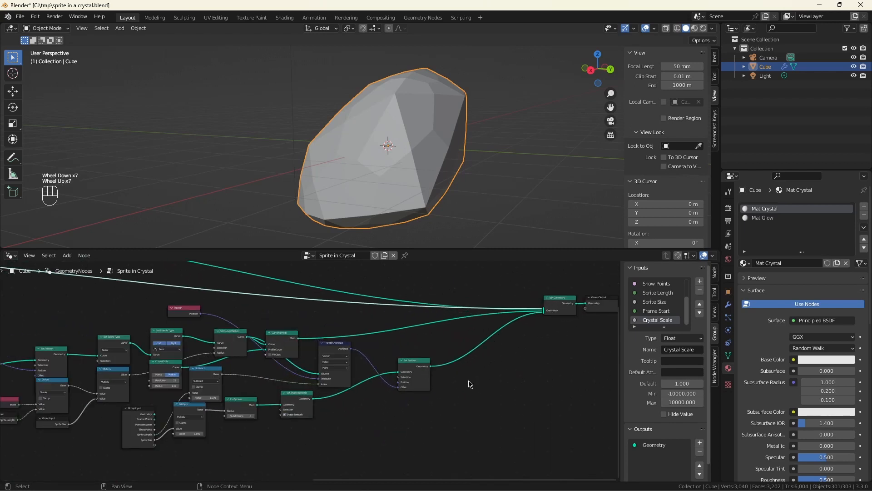
key("shift+a")
type("set mat")
key("Return")
left_click(473, 357)
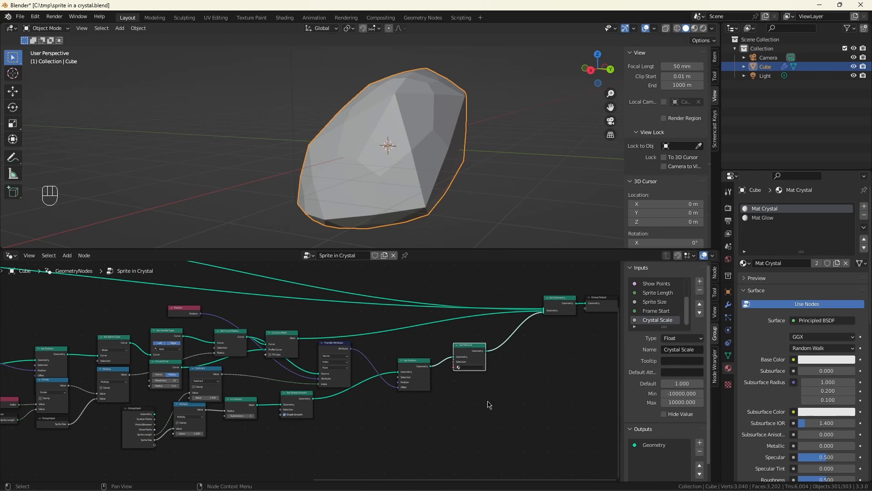
scroll(477, 398, "up", 3)
left_click(464, 348)
left_click(464, 366)
scroll(482, 397, "down", 3)
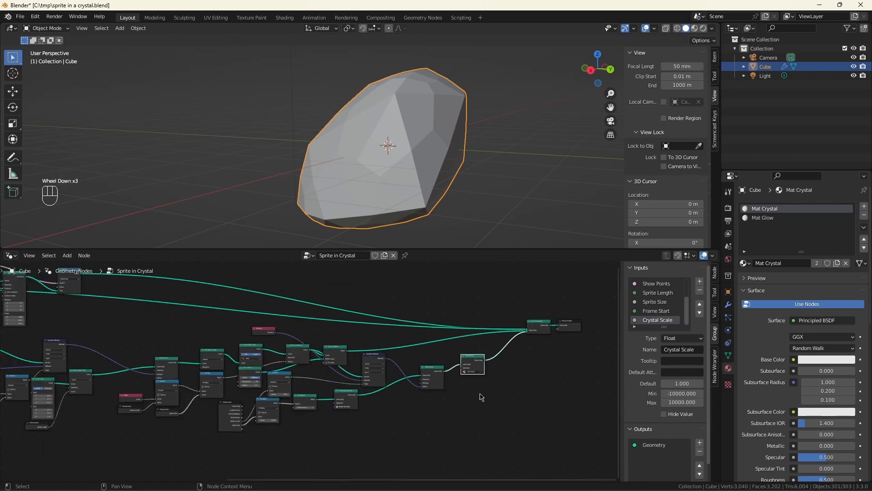
Move the Ico Sphere node clear of the crystal's Set Material node and show the cube's modifier properties
scroll(491, 406, "down", 3)
scroll(266, 329, "up", 7)
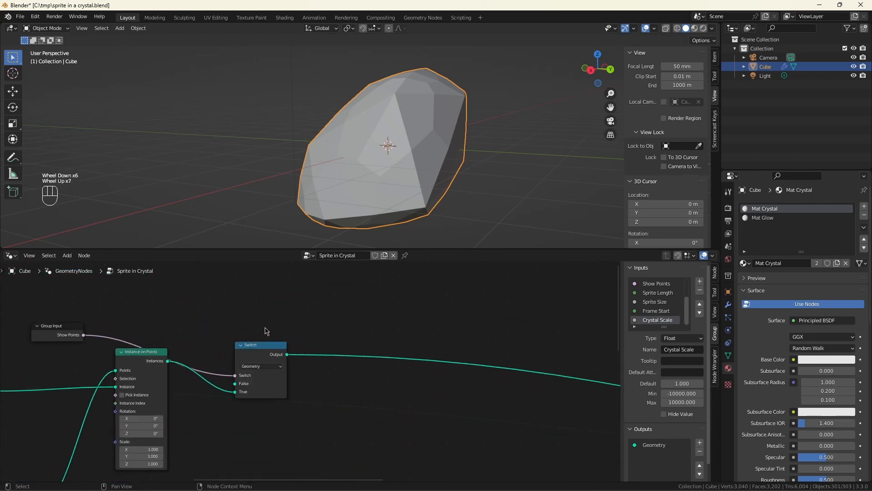
left_click_drag(78, 331, 217, 395)
scroll(333, 375, "down", 4)
scroll(159, 332, "up", 5)
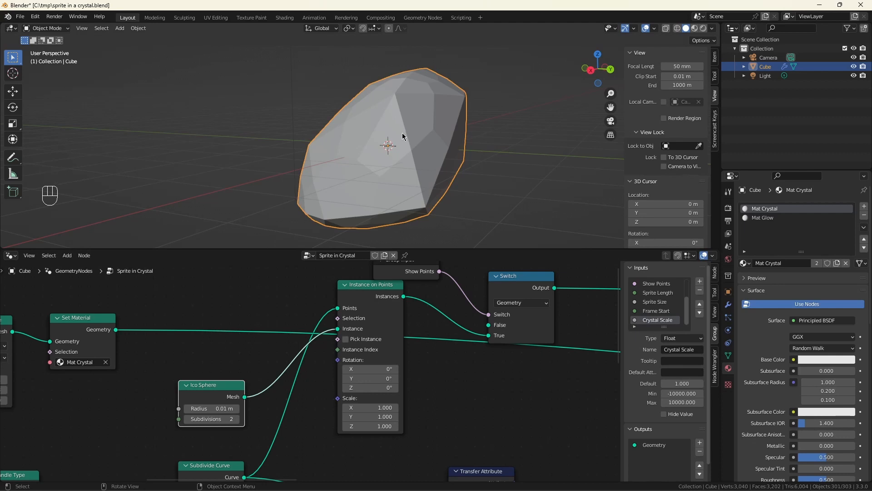
left_click(728, 304)
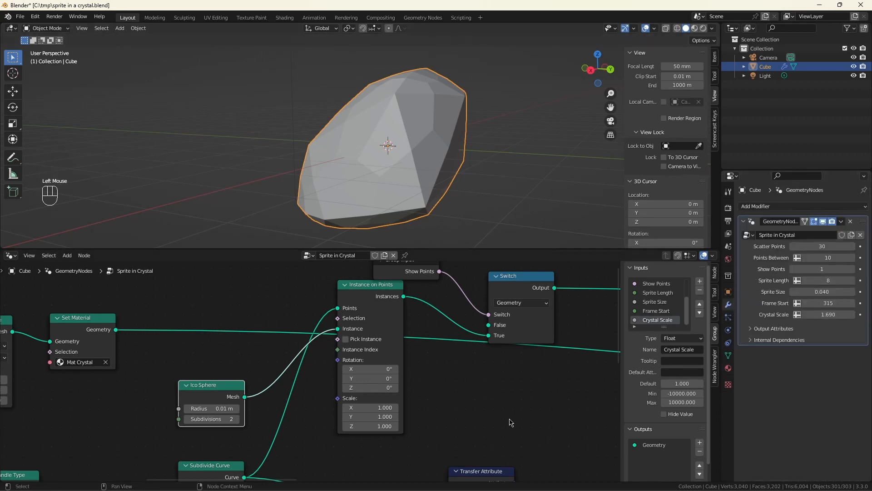
key("BackSpace")
key("BackSpace")
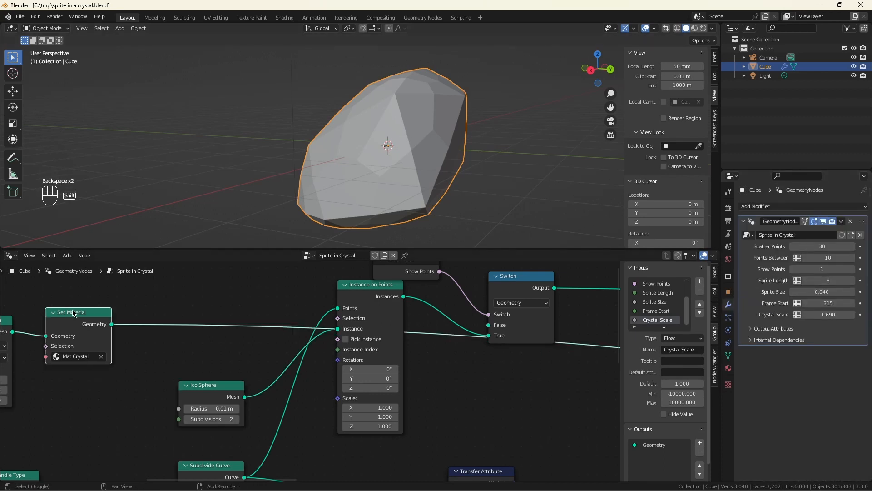
Insert a Store Named Attribute node after the crystal's Set Material node and set its data type to Color
key("shift+a")
type("store")
key("Return")
left_click(137, 317)
left_click(170, 328)
left_click(180, 372)
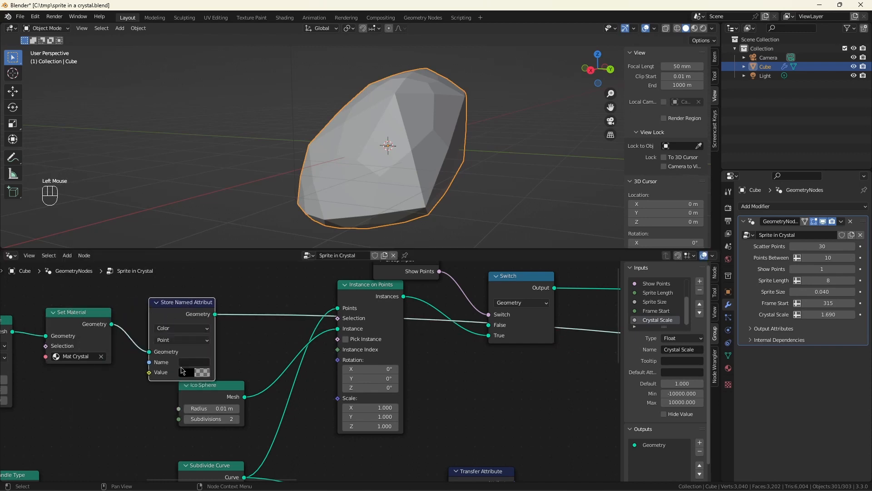
Name the stored attribute Crystal Color and shift its node slightly upward
left_click(198, 366)
type("Crystal Color")
key("Return")
left_click_drag(193, 306, 199, 295)
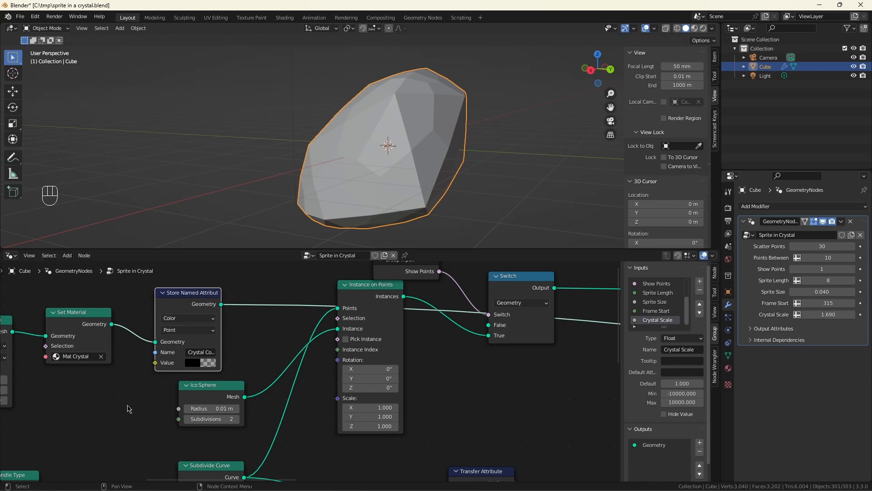
Add a Group Input node connected to the Store Named Attribute node's Value to expose the colour
left_click_drag(156, 362, 97, 395)
type("gr")
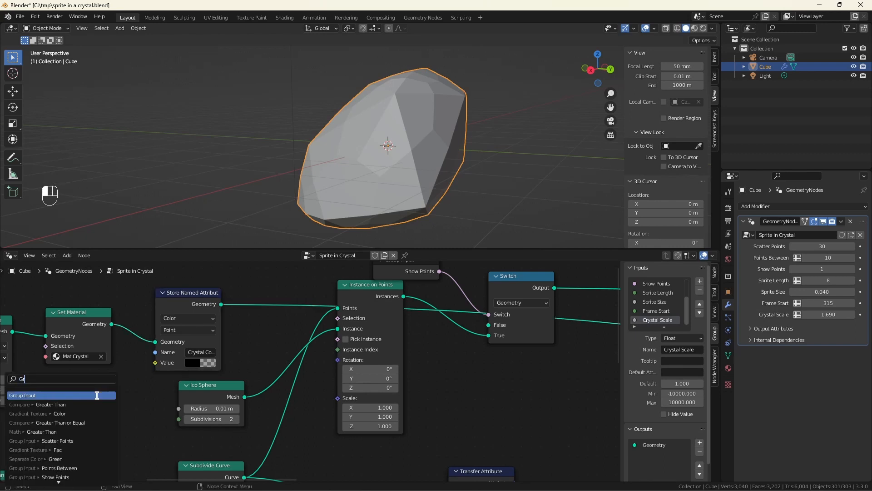
key("Return")
left_click(92, 394)
Rename the new group input to Crystal Color and move its Group Input node closer to the attribute node
scroll(675, 305, "down", 2)
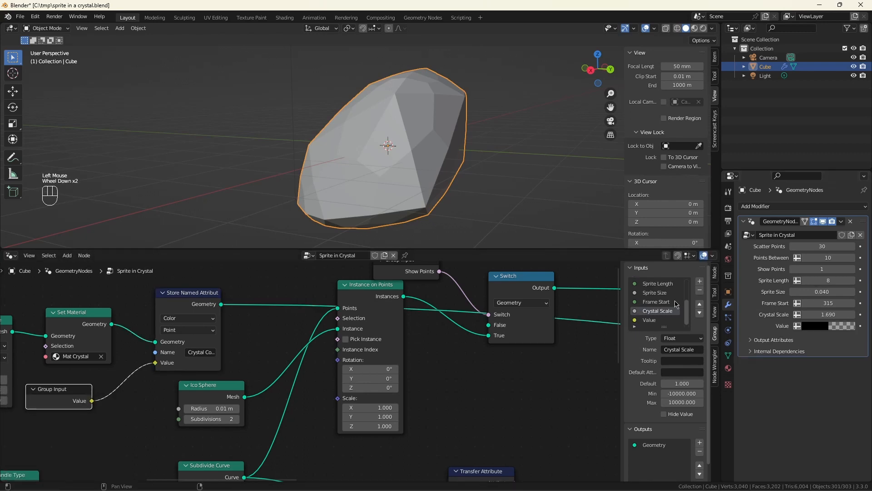
double_click(654, 320)
type("Crystal Color")
key("Return")
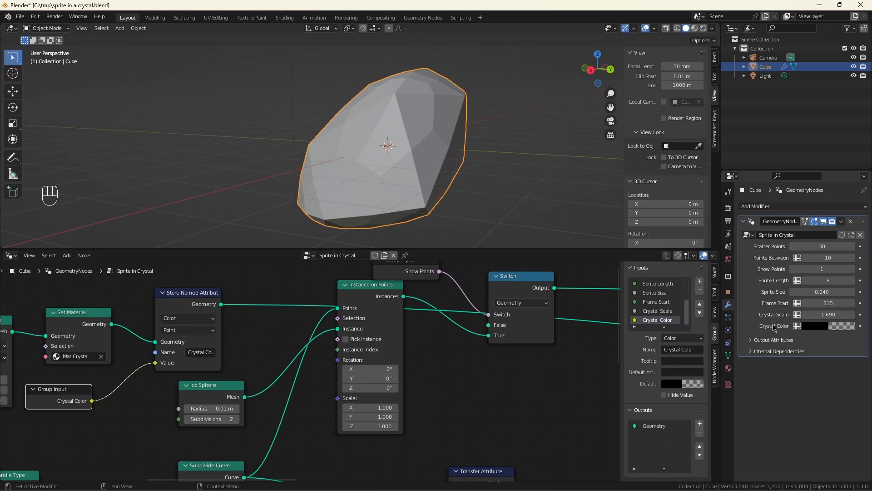
left_click_drag(73, 389, 88, 389)
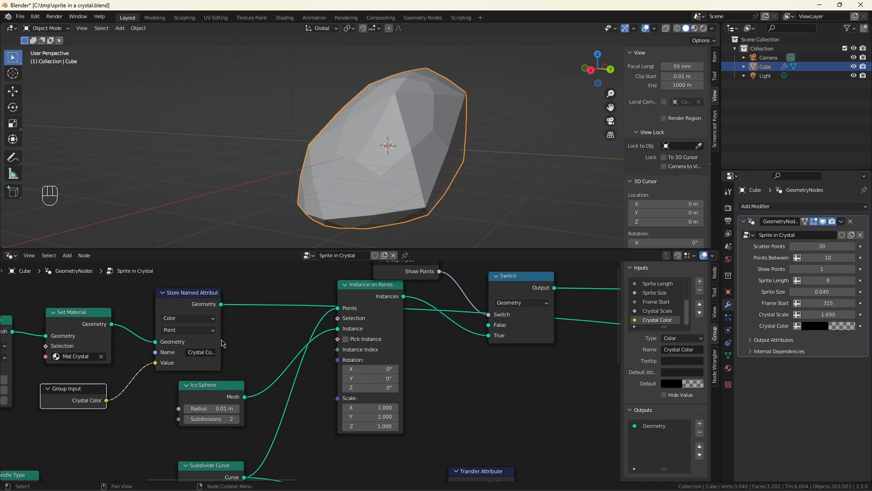
Set the modifier's Crystal Color to a soft violet-blue and save the file
left_click(816, 326)
mouse_move(849, 260)
left_mouse_down()
mouse_move(848, 208)
mouse_move(821, 220)
left_mouse_up()
left_click(506, 373)
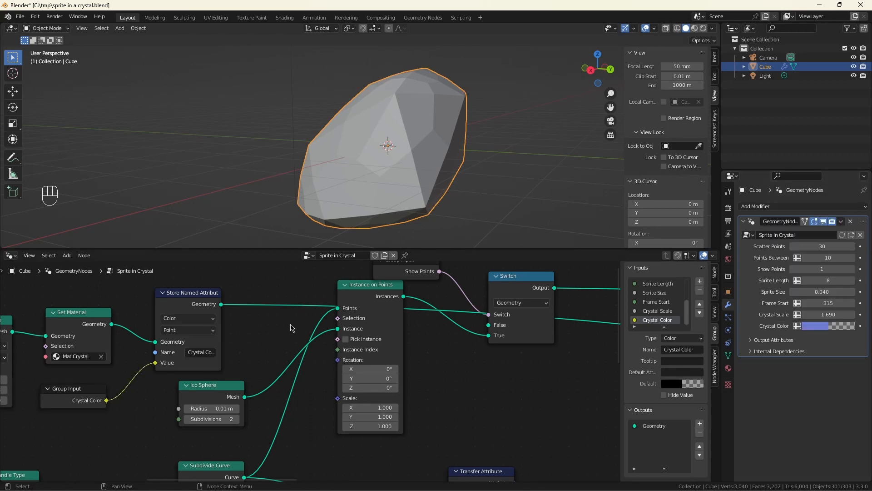
key("ctrl+s")
Switch the node editor to the Shader Editor and frame Mat Crystal's nodes
left_click(7, 257)
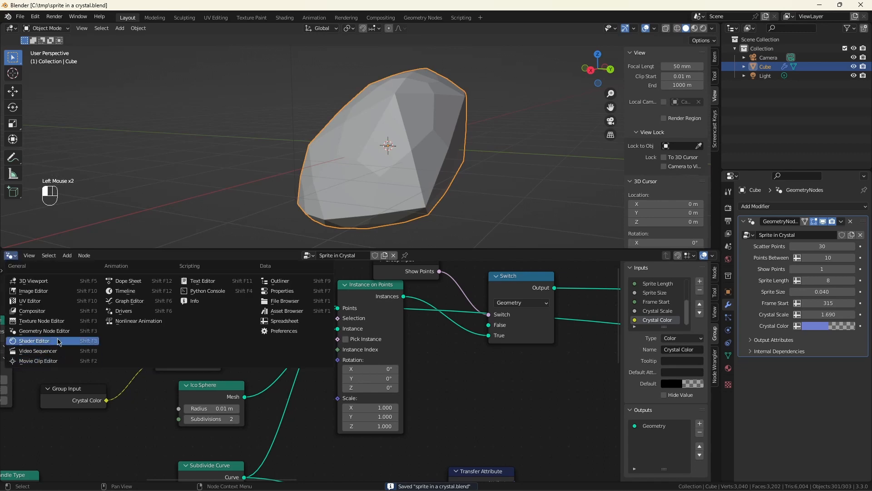
left_click(59, 342)
left_click(346, 326)
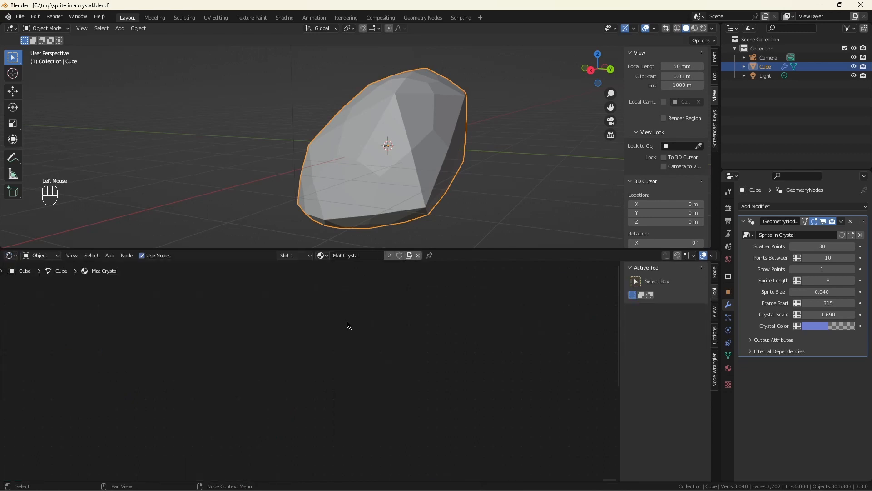
key("a")
key("KP_Decimal")
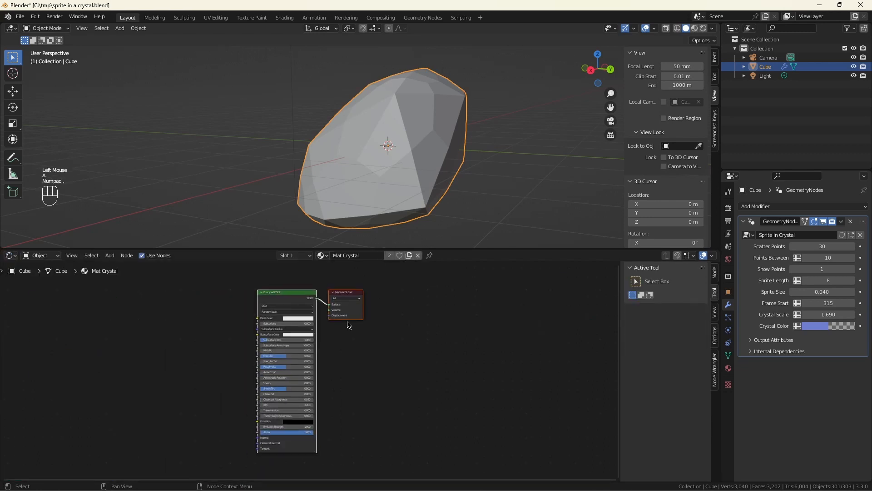
scroll(247, 309, "up", 4)
left_click(213, 327)
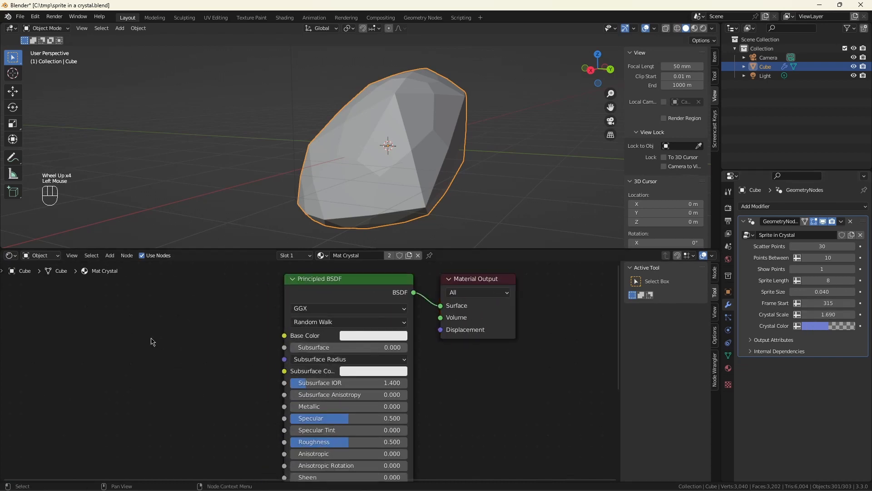
Add an Attribute node and connect its Color output to the Principled BSDF's Base Color
key("shift+a")
left_click(125, 339)
left_click(142, 363)
left_click(132, 337)
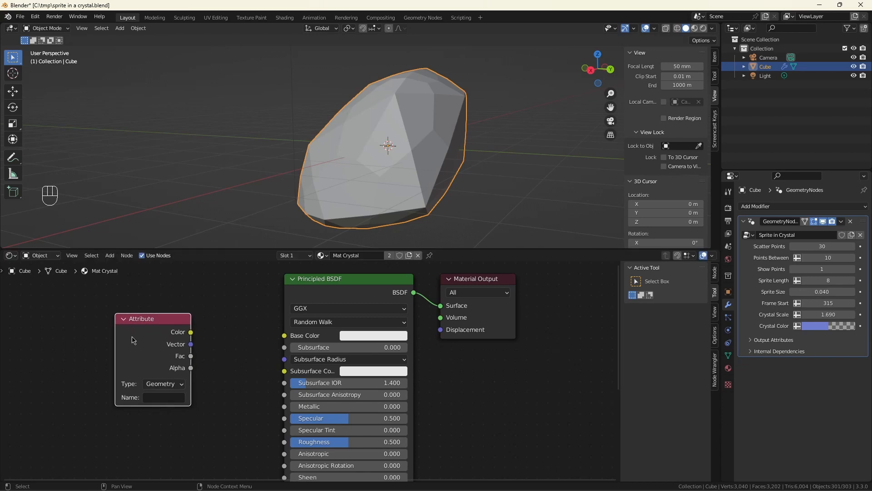
left_click_drag(191, 332, 285, 335)
Set the Attribute node's name to Crystal Color and show the viewport in Material Preview shading
double_click(159, 397)
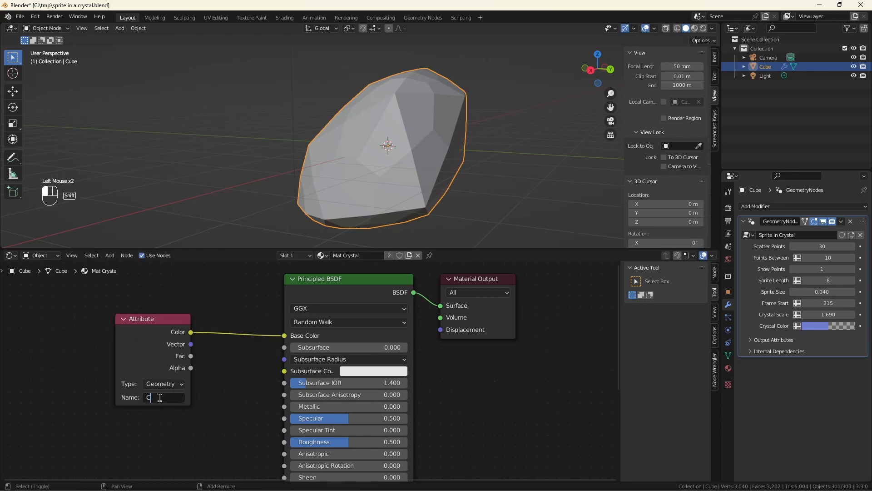
type("Crystal Color")
left_click(694, 29)
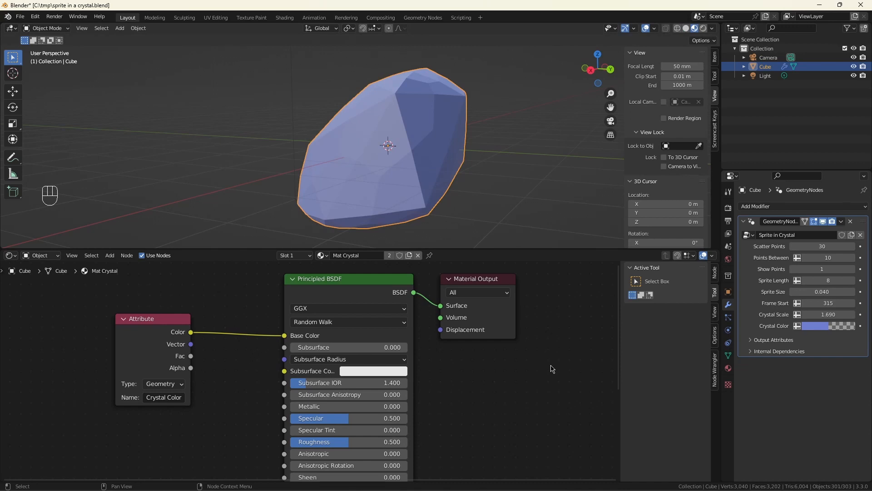
Set the Principled BSDF's Transmission to 1.000
scroll(553, 367, "down", 11)
scroll(514, 443, "up", 12)
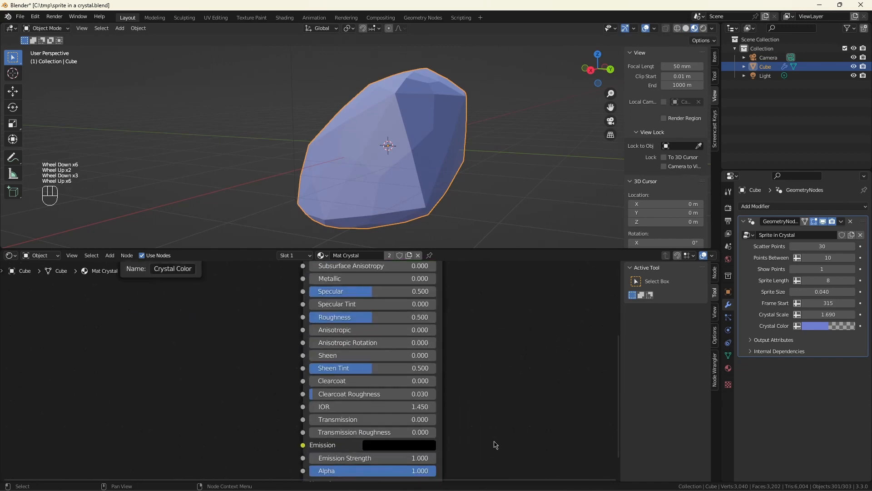
left_click(560, 379)
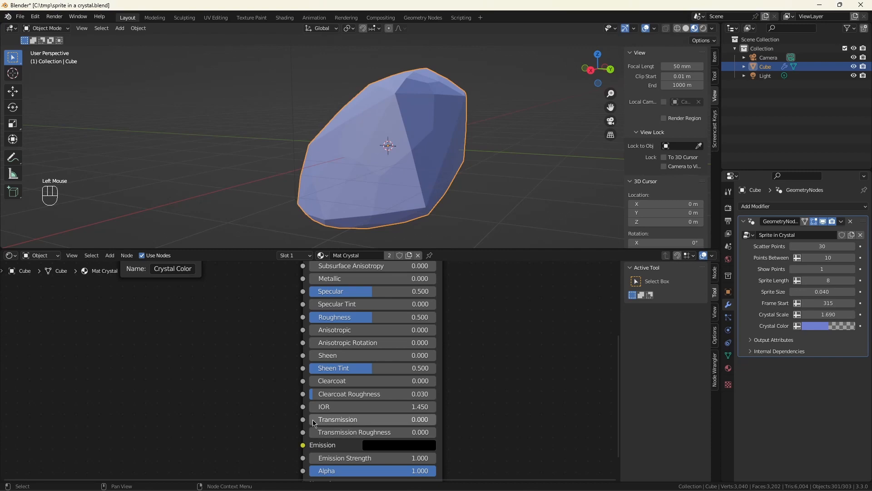
left_click_drag(312, 423, 563, 374)
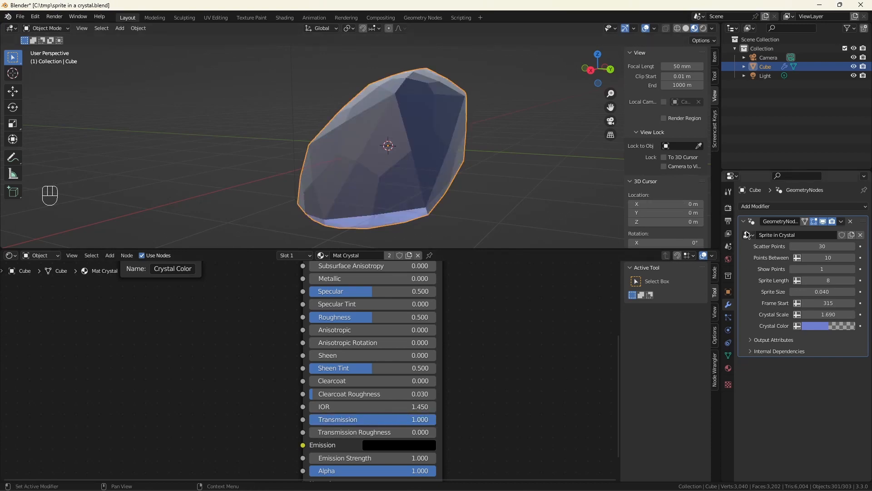
Set the render engine to Cycles with GPU Compute as device and show the viewport in Rendered shading
left_click(728, 209)
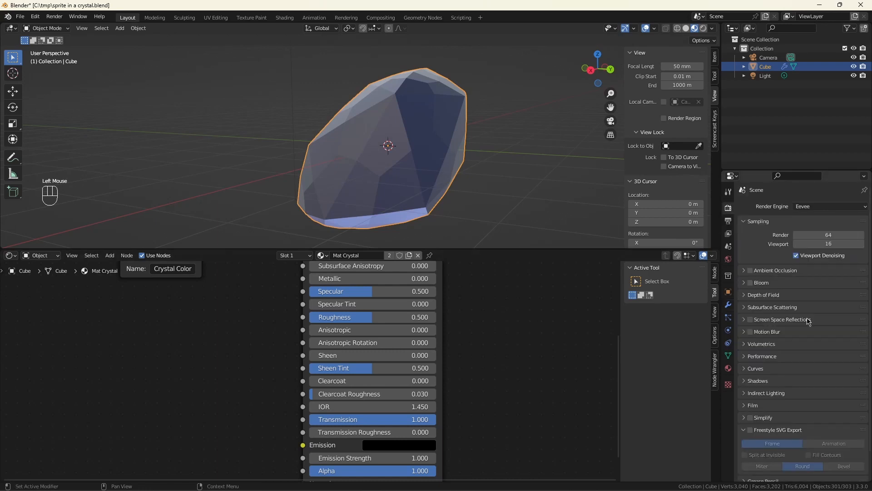
left_click(818, 206)
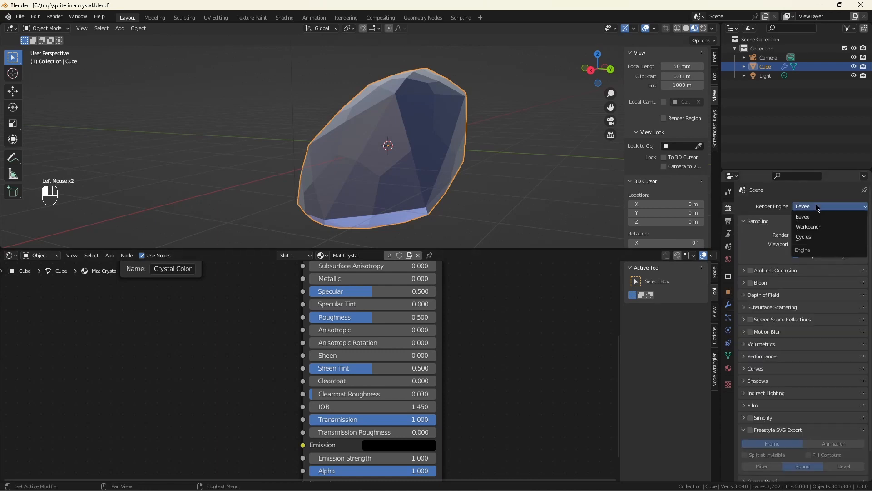
left_click(825, 237)
left_click(822, 229)
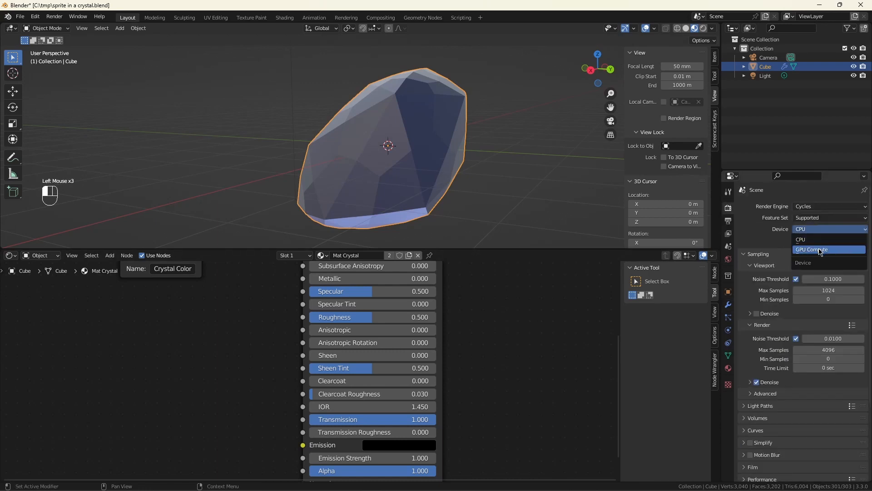
left_click(820, 251)
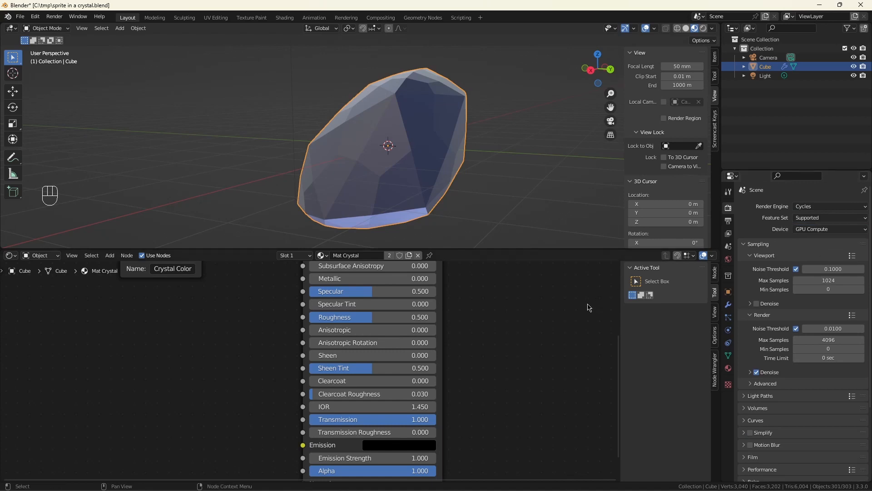
left_click(704, 29)
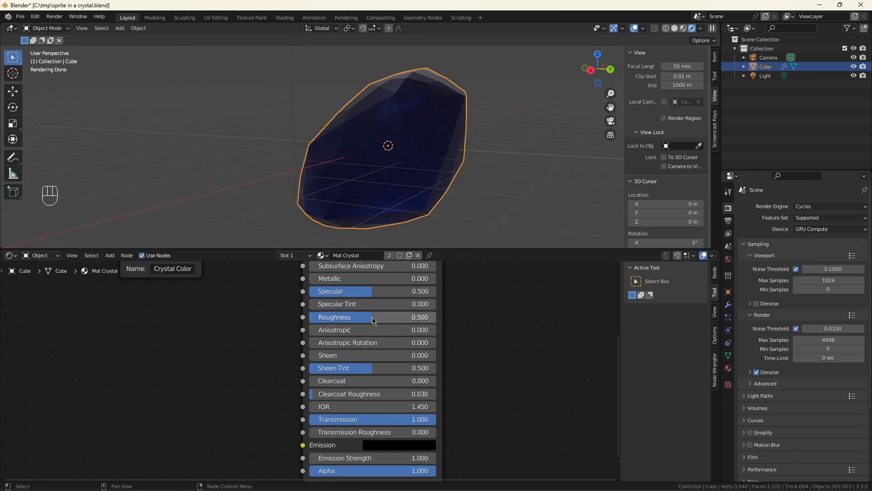
Set the Principled BSDF's Roughness to 0.140
left_click_drag(373, 318, 310, 317)
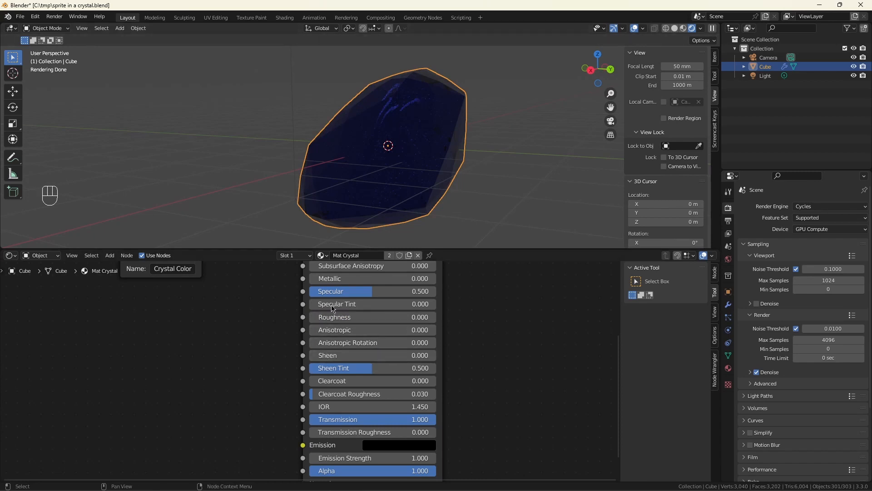
left_click_drag(334, 318, 352, 318)
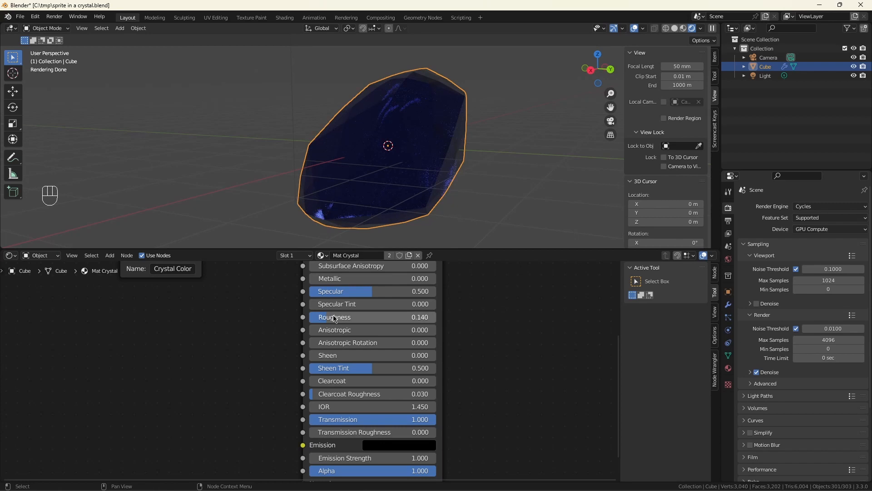
In the Mat Glow material, set the Principled BSDF's Emission Strength to 2000 and its Emission colour to white
left_click(295, 256)
left_click(271, 285)
scroll(263, 368, "down", 6)
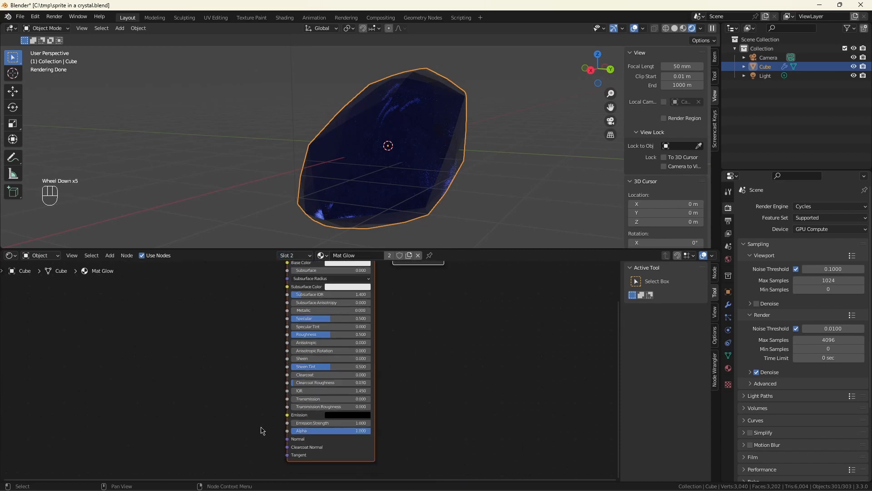
scroll(263, 428, "up", 7)
left_click(417, 422)
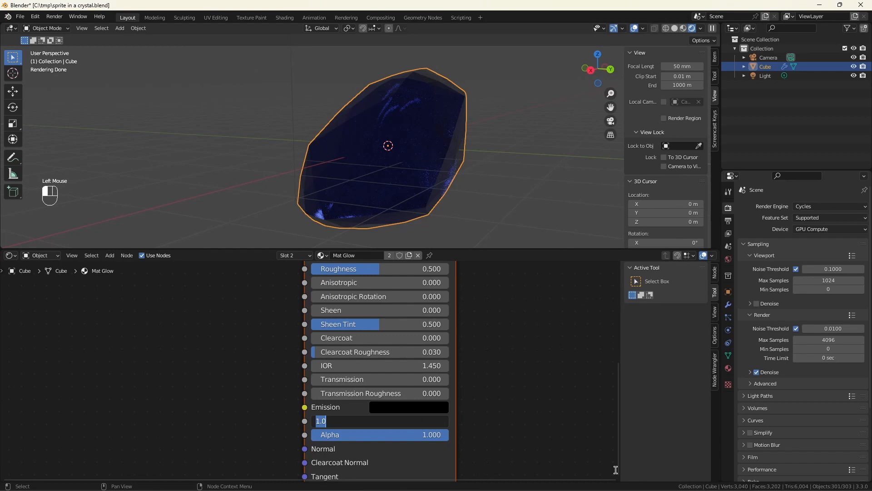
type("2000")
key("Return")
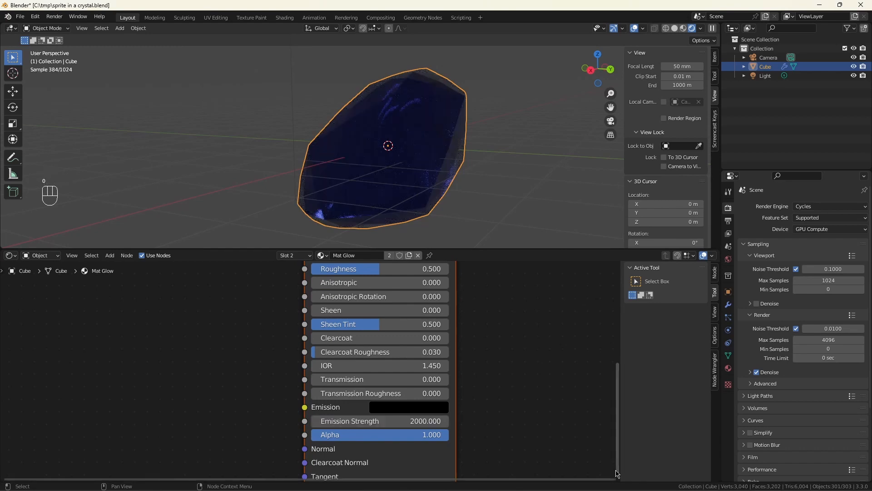
left_click(408, 407)
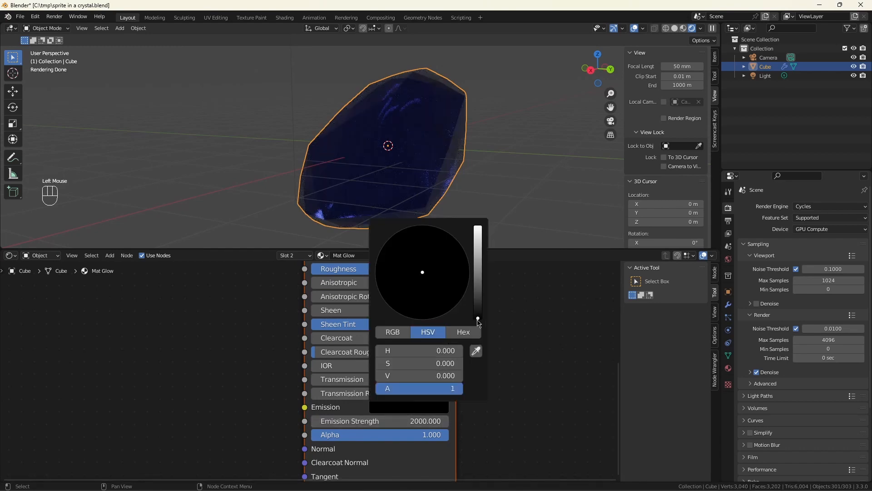
left_click_drag(478, 321, 478, 225)
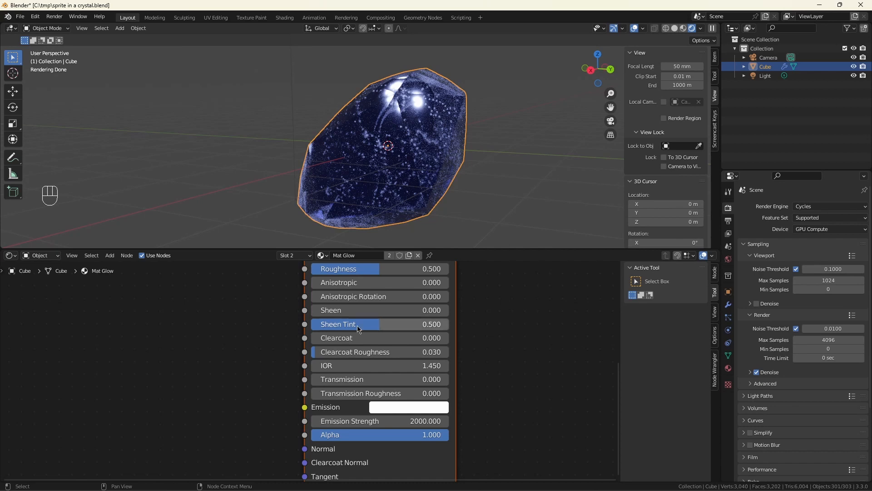
Switch the shader editor back to the Sprite in Crystal geometry node tree and save the file
left_click(10, 256)
left_click(37, 324)
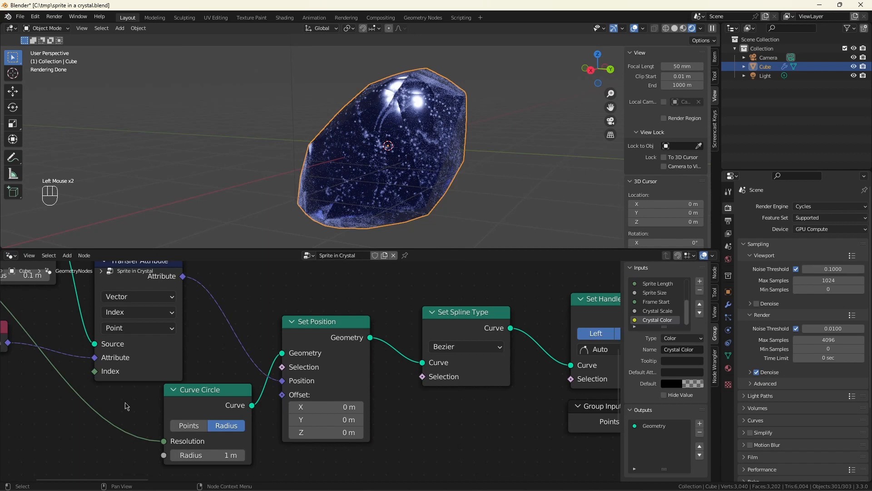
key("ctrl+s")
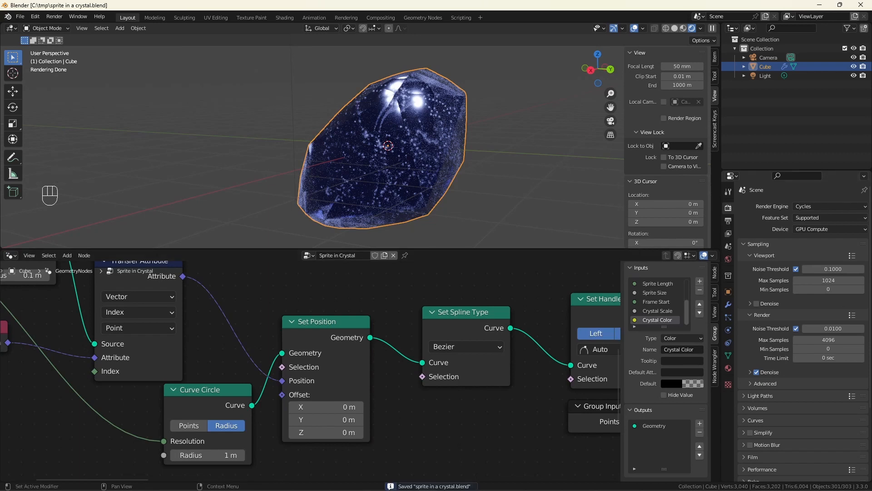
Set the modifier's Frame Start to 270 and Show Points to 0, checking the animation playback in between
left_click(729, 305)
mouse_move(831, 303)
left_mouse_down()
mouse_move(807, 303)
mouse_move(815, 303)
left_mouse_up()
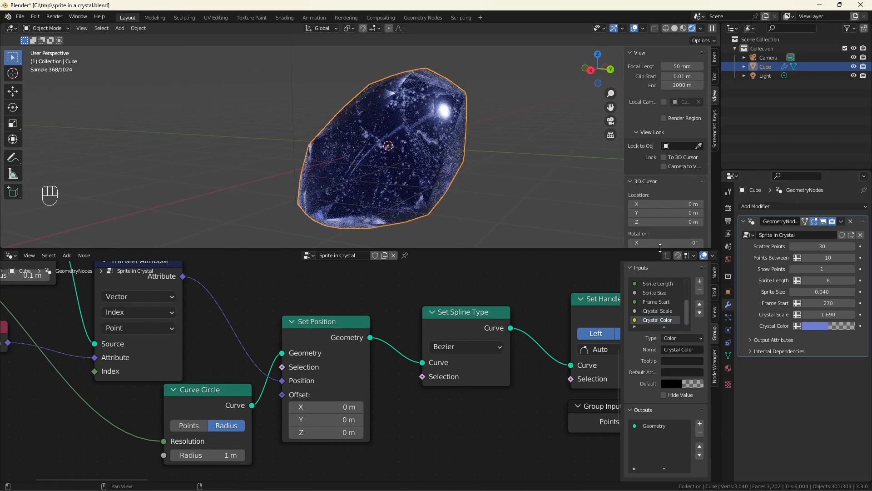
key("space")
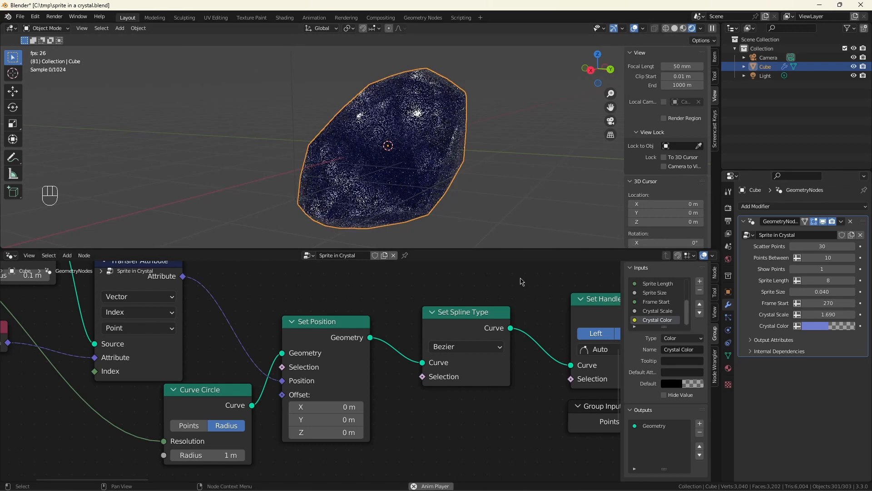
key("space")
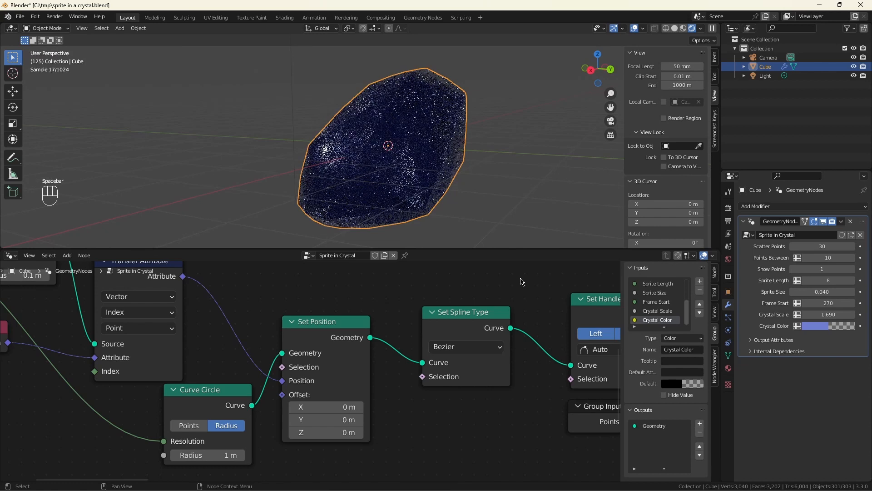
left_click(794, 269)
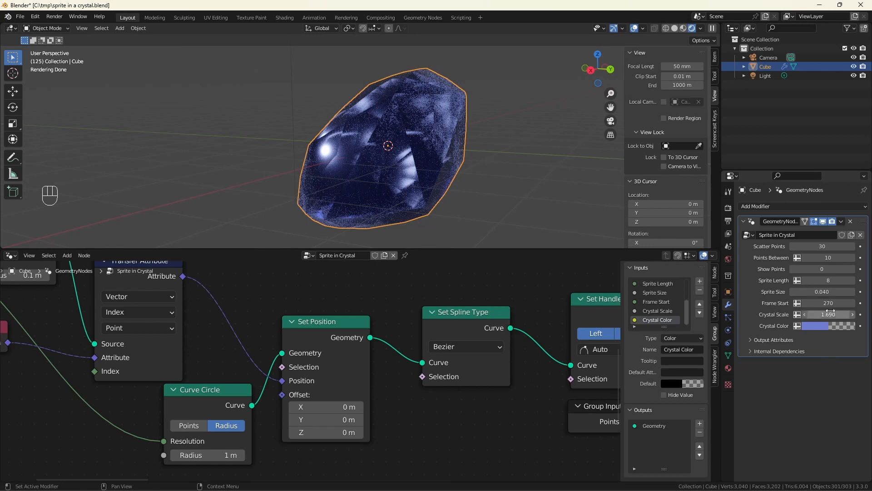
Try Sprite Size values of 0.340 and 0.070 on the modifier, undoing each change
left_click(823, 292)
left_click_drag(822, 292, 837, 291)
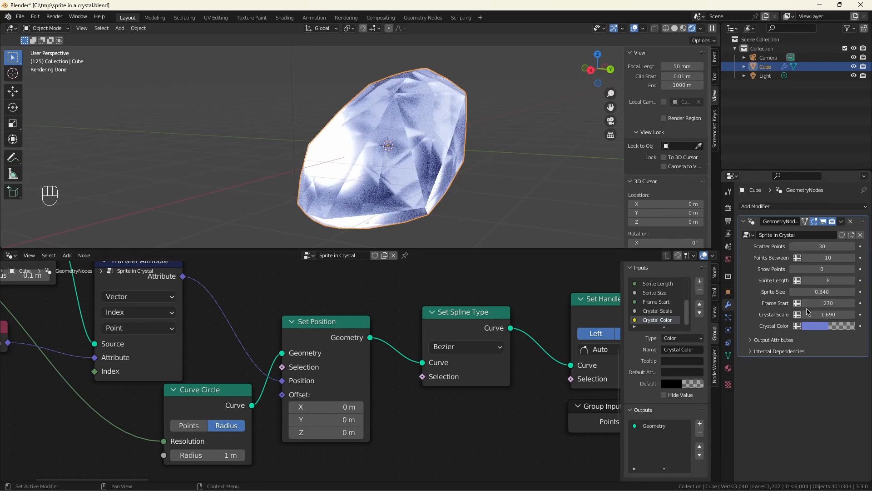
key("ctrl+z")
left_click(823, 292)
left_click_drag(822, 291, 825, 292)
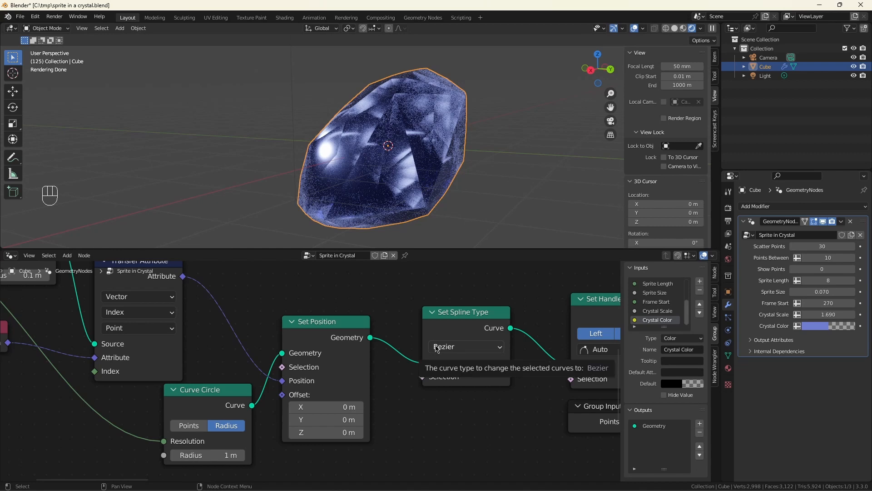
left_click(484, 288)
key("ctrl+z")
key("ctrl+z")
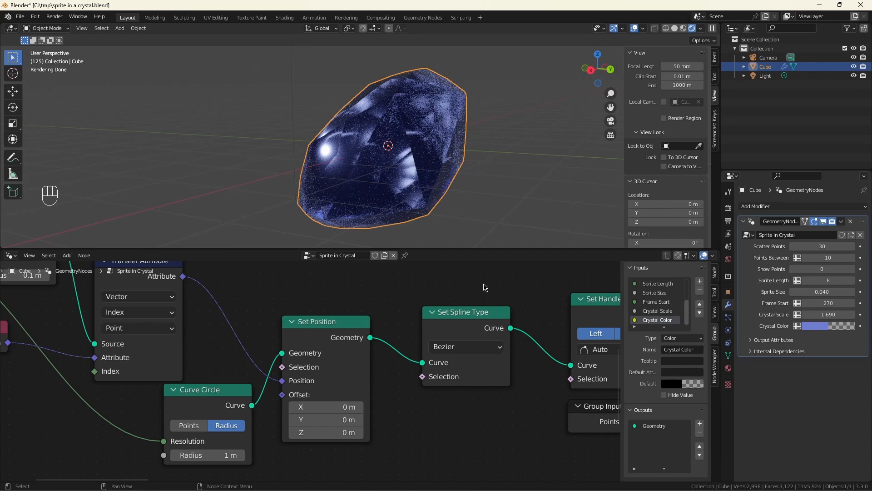
Deselect the crystal, align the camera to the current view and render the image
left_click(505, 189)
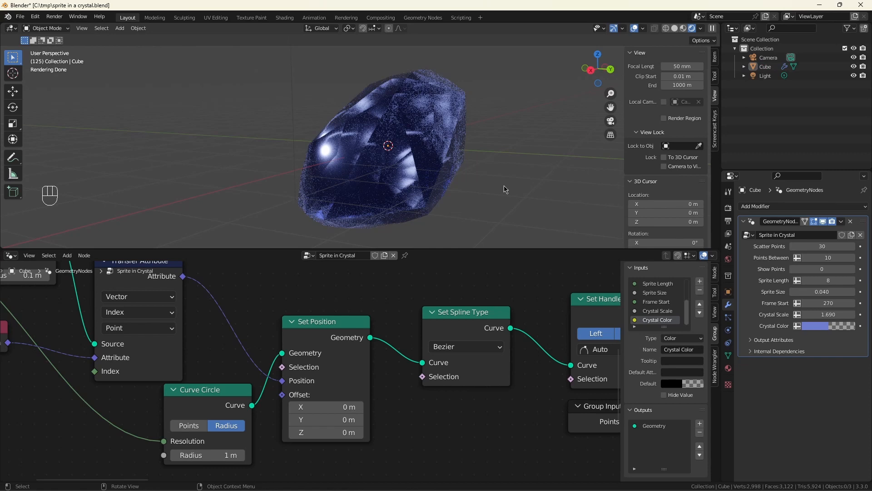
key("ctrl+alt+KP_0")
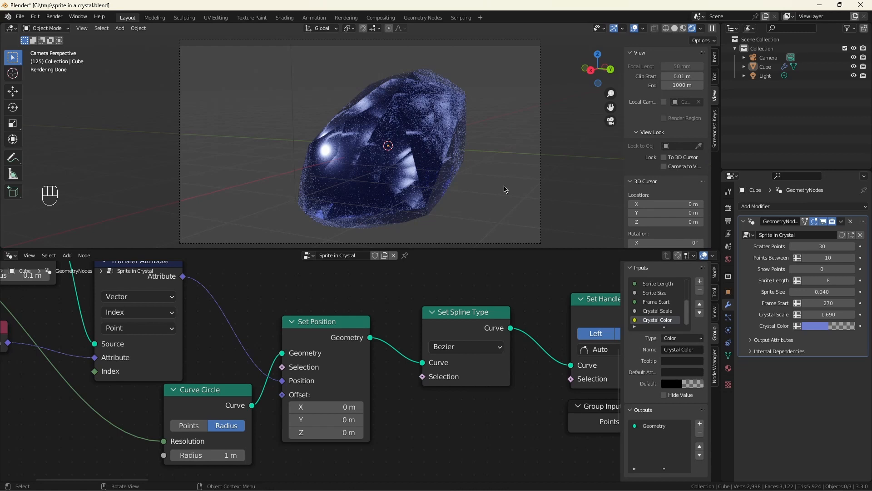
key("F12")
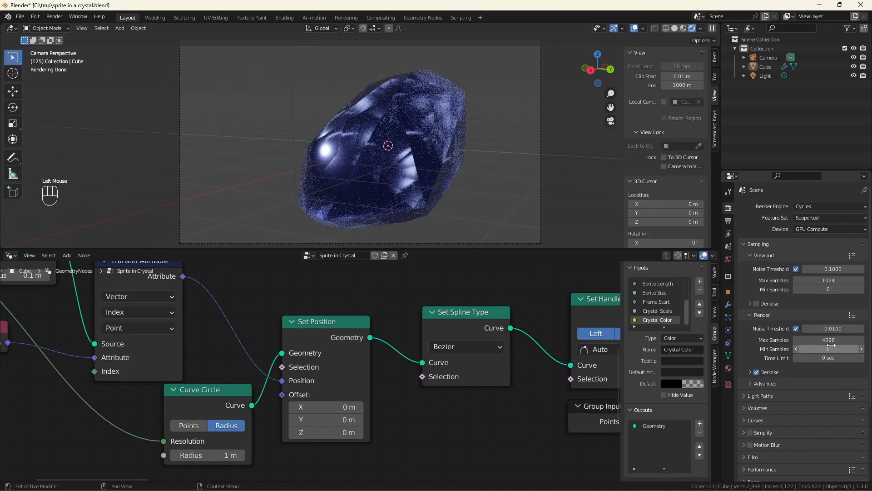
Set the final render's Max Samples to 256
double_click(828, 340)
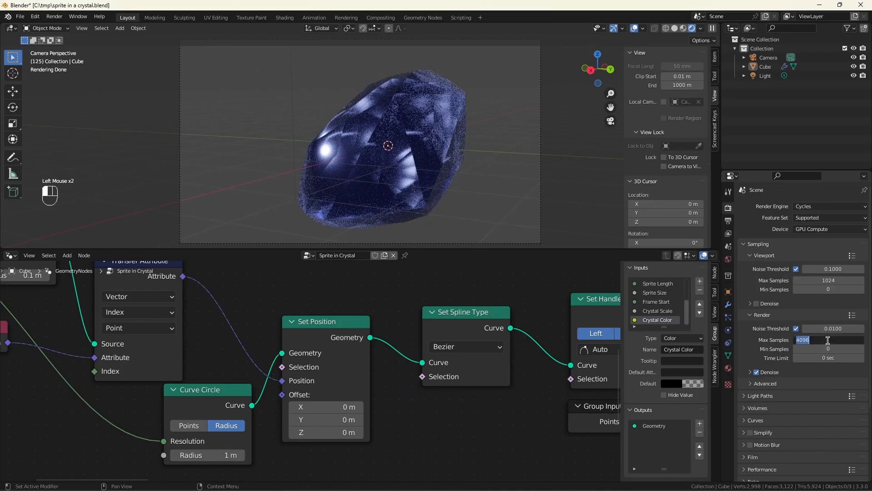
type("256")
key("Return")
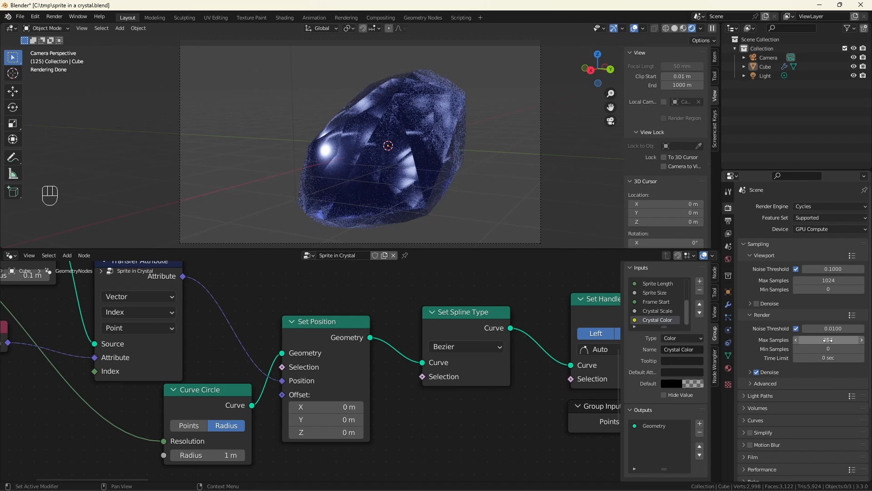
Add a Group Input node connected to the Random Value node's Seed to expose it on the modifier
scroll(345, 346, "down", 4)
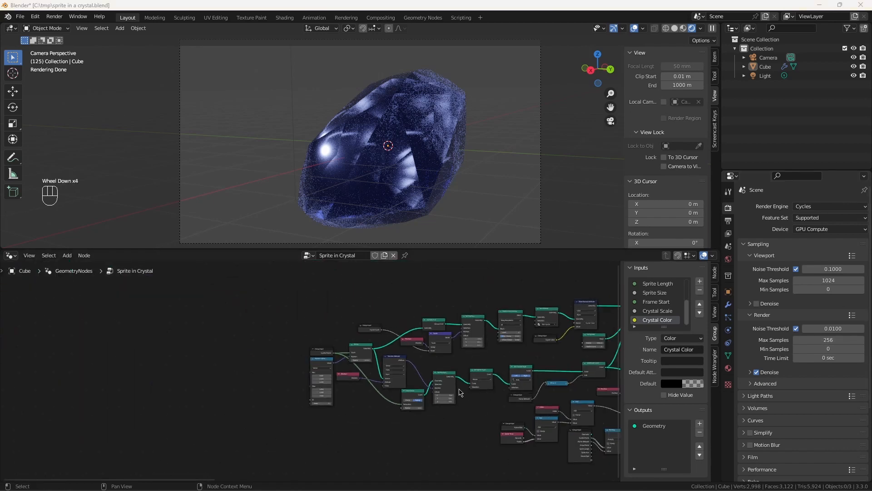
scroll(259, 362, "up", 4)
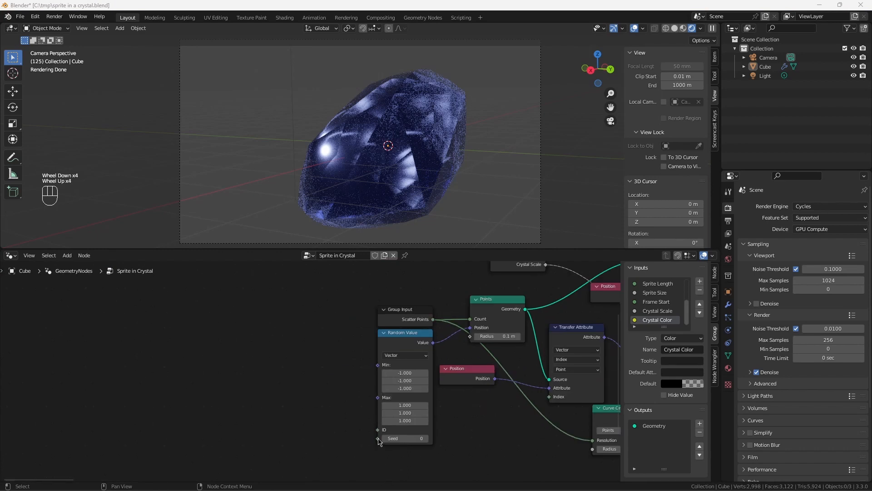
left_click_drag(377, 438, 296, 431)
type("group")
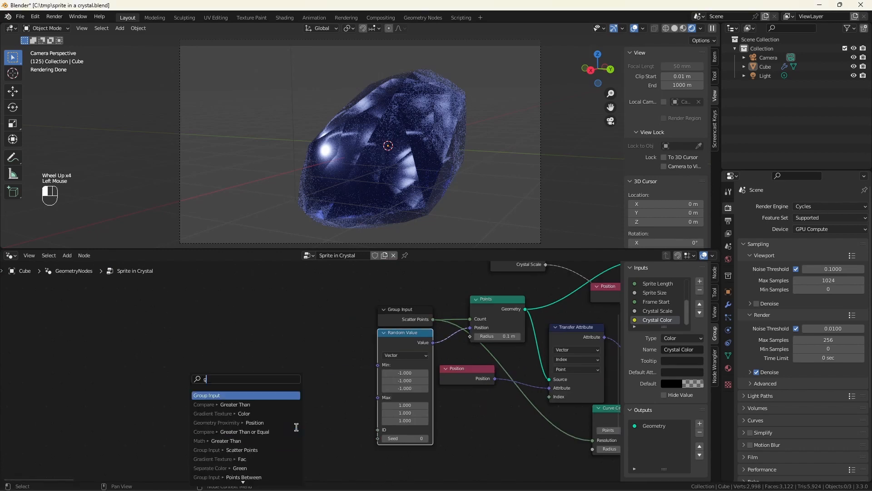
left_click(254, 395)
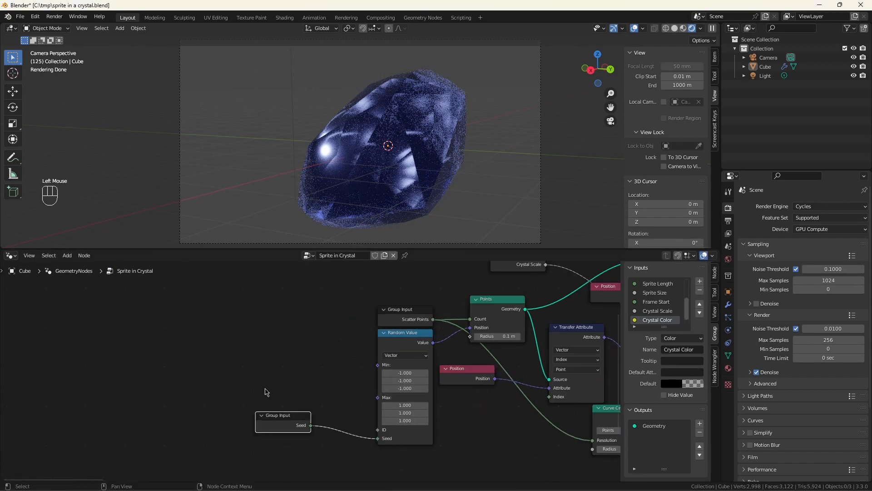
Set the world background colour to black
middle_click_drag(455, 191, 491, 185)
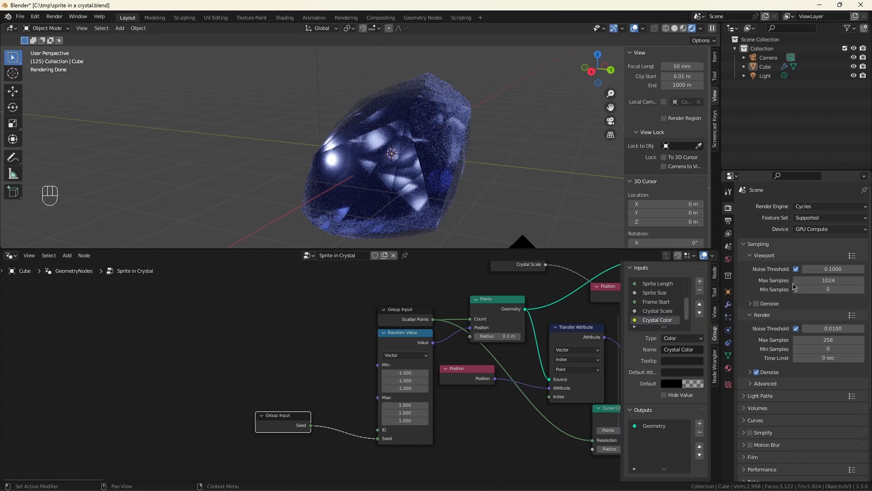
left_click(729, 259)
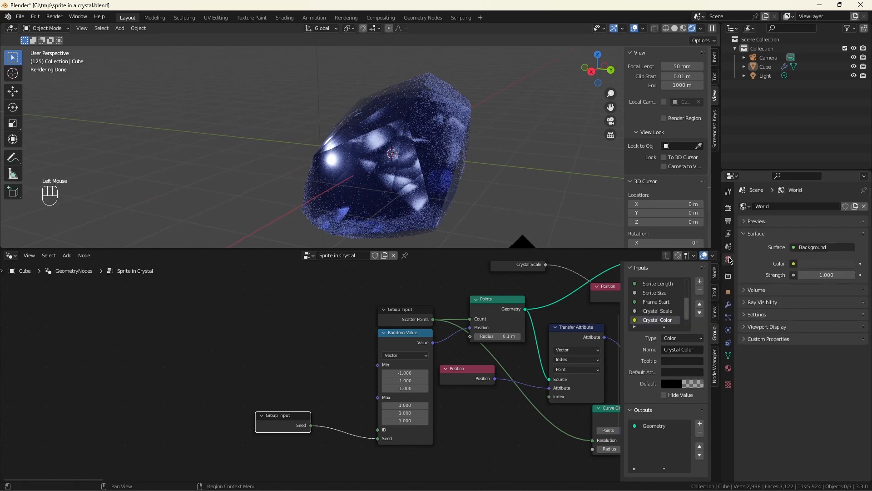
left_click(822, 265)
left_click_drag(849, 184, 849, 204)
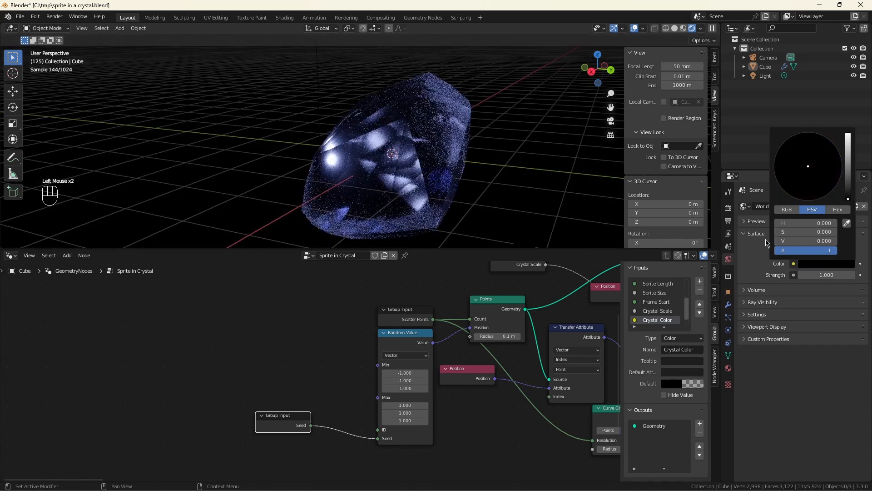
Move the Seed Group Input node slightly closer to the Random Value node
left_click(338, 294)
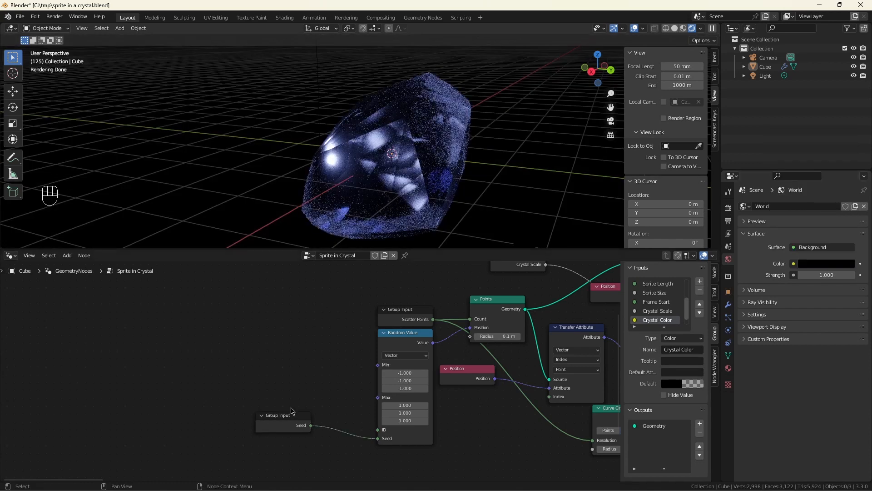
left_click_drag(291, 410, 305, 415)
Show the viewport in Material Preview shading and set the modifier's Seed to 15
left_click(684, 28)
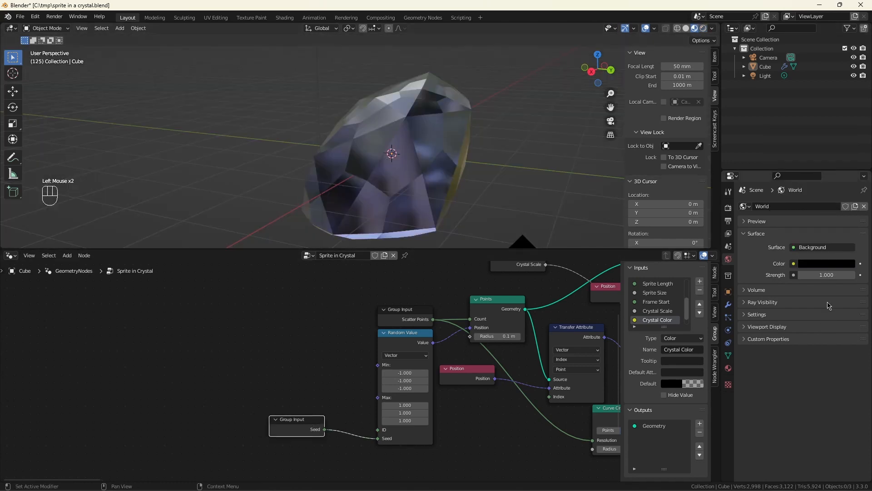
left_click(729, 305)
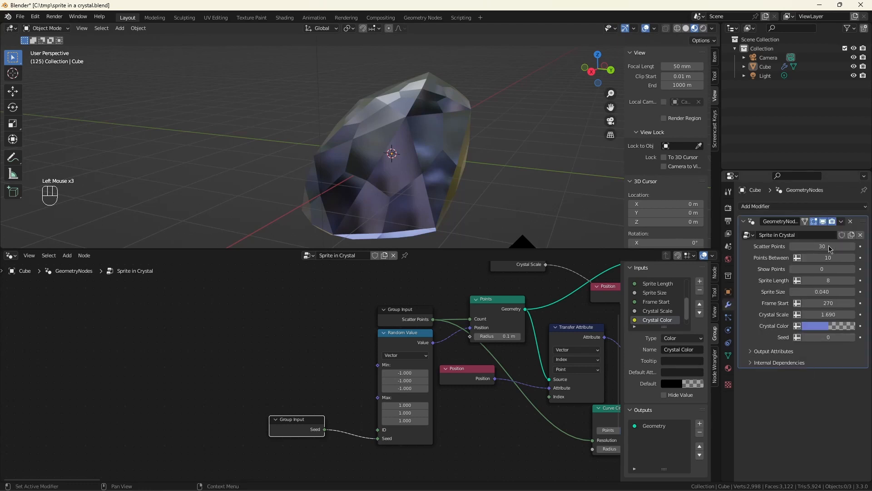
left_click_drag(832, 338, 862, 337)
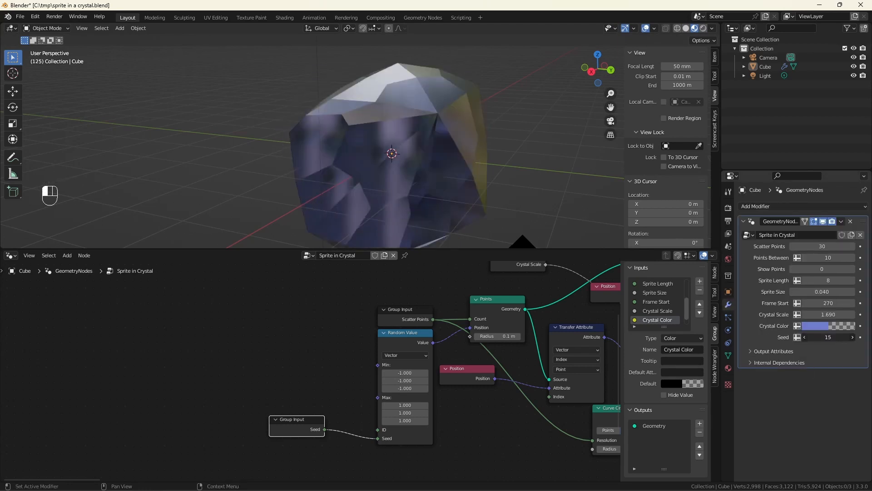
Set the modifier's Crystal Scale to 1.310 and Show Points to 1
scroll(492, 132, "down", 3)
middle_click_drag(443, 131, 483, 117)
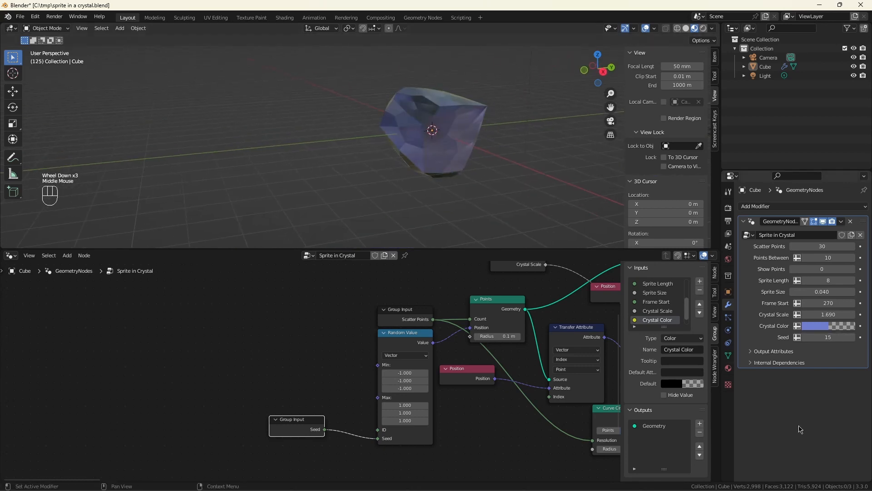
mouse_move(832, 314)
left_mouse_down()
mouse_move(793, 315)
mouse_move(824, 315)
left_mouse_up()
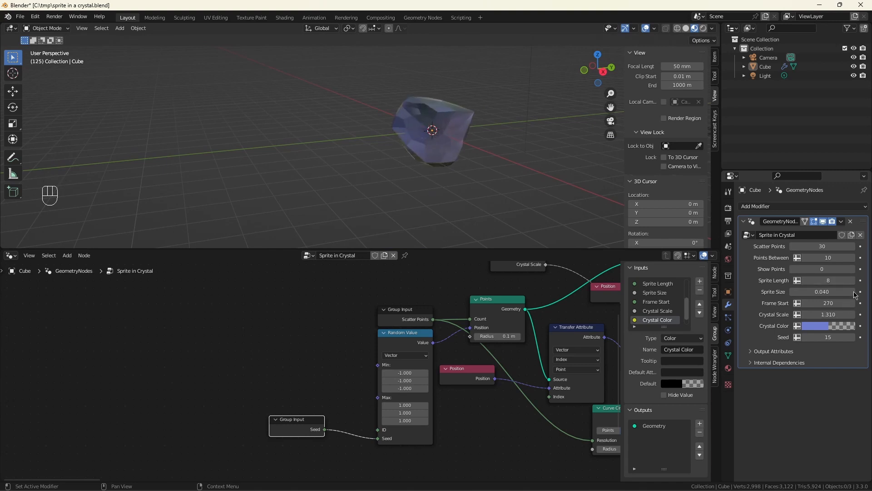
left_click(850, 269)
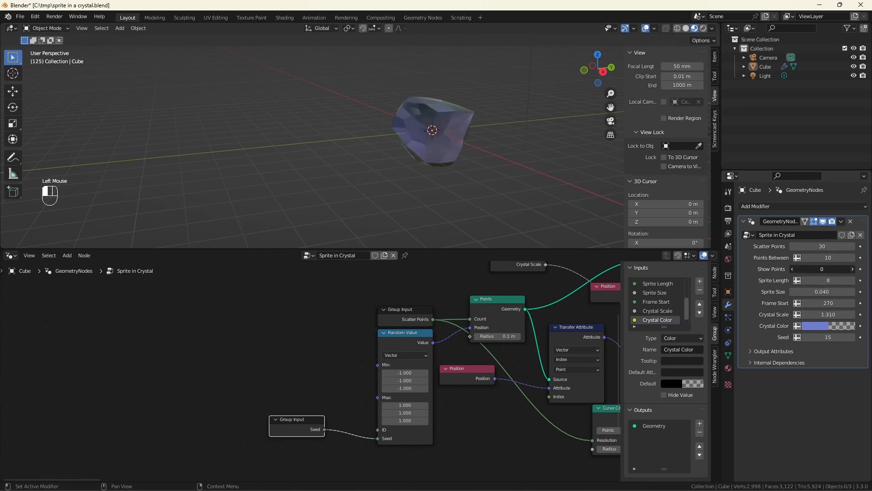
Set the modifier's Crystal Scale to 1.520 so the crystal encloses the scattered points, inspecting it from several angles
middle_click_drag(494, 141, 334, 132)
scroll(492, 143, "up", 2)
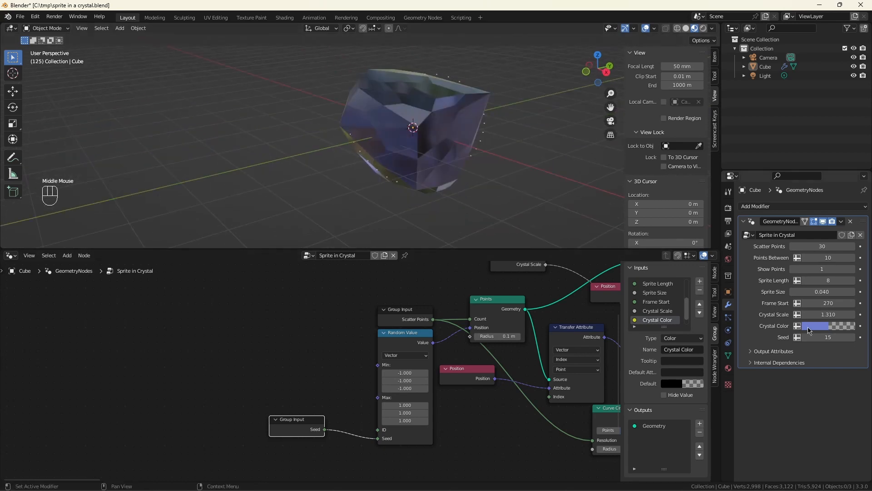
left_click_drag(828, 314, 854, 314)
mouse_move(481, 133)
middle_mouse_down()
mouse_move(518, 144)
mouse_move(520, 160)
middle_mouse_up()
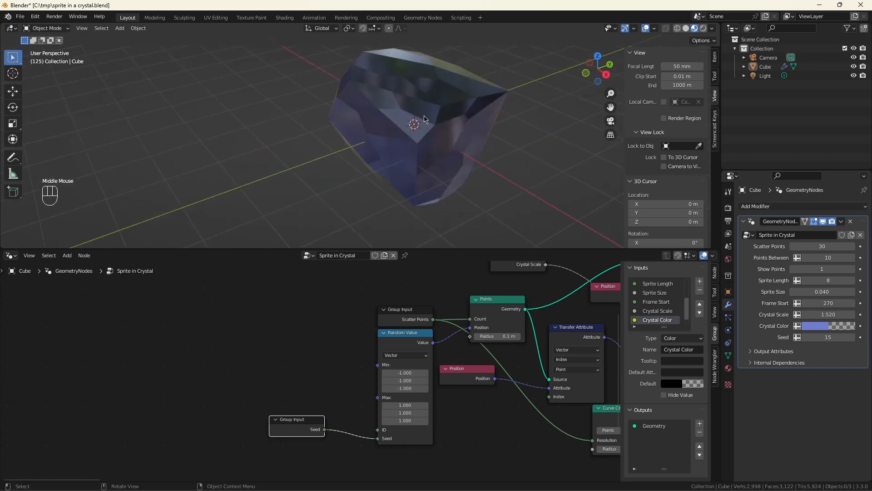
Show the viewport in Rendered shading and set the modifier's Show Points to 0
left_click(704, 28)
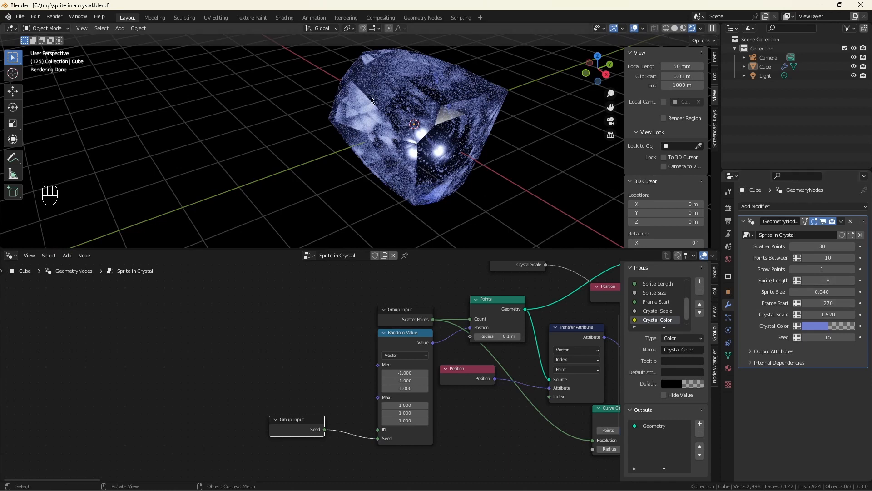
left_click(792, 270)
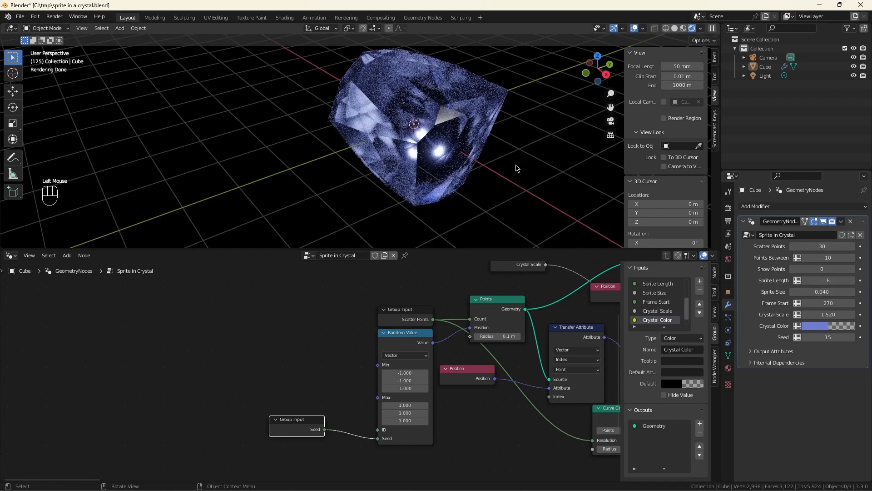
Render a test image of the current frame, view the whole picture and close the render window
key("F12")
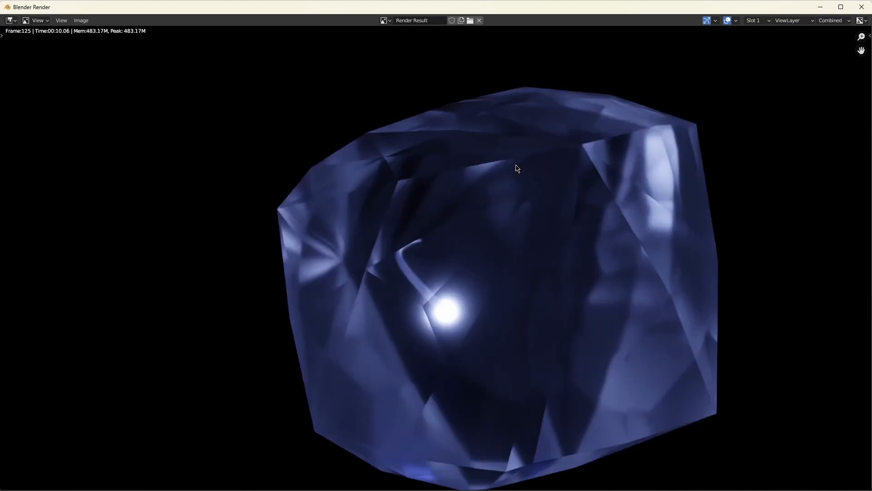
scroll(517, 168, "down", 3)
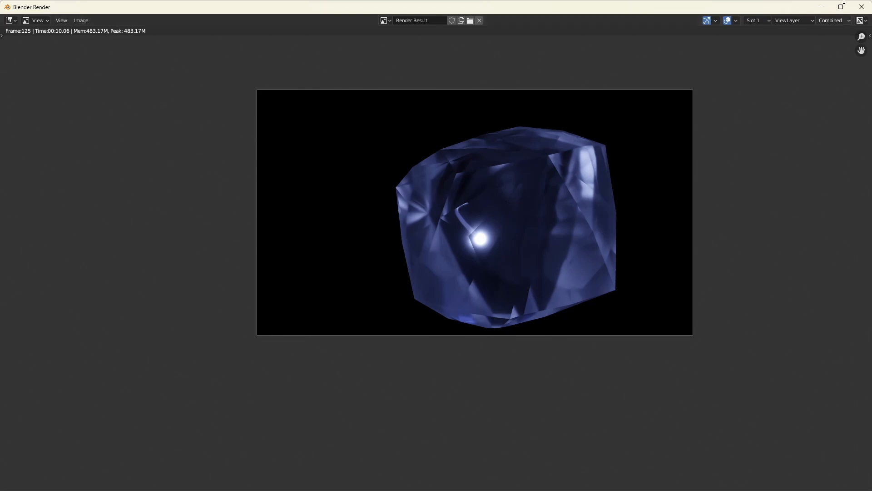
left_click(862, 7)
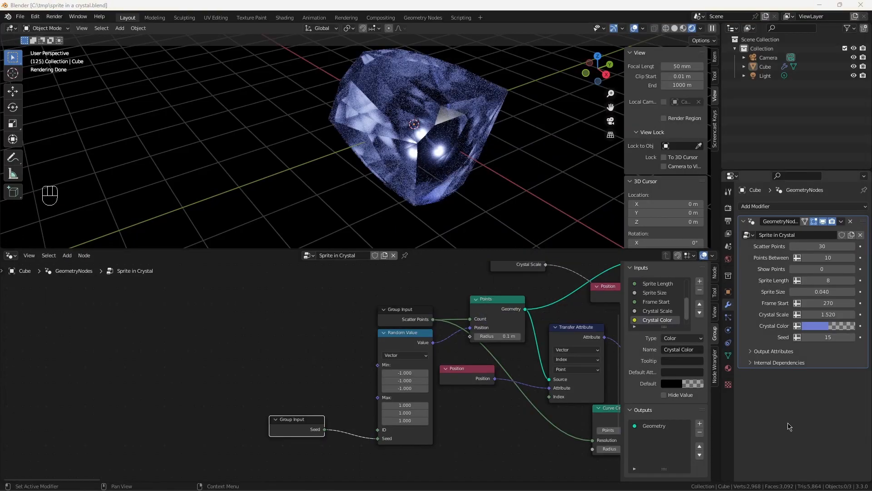
Set the End frame of the scene's output frame range to 300
left_click(728, 207)
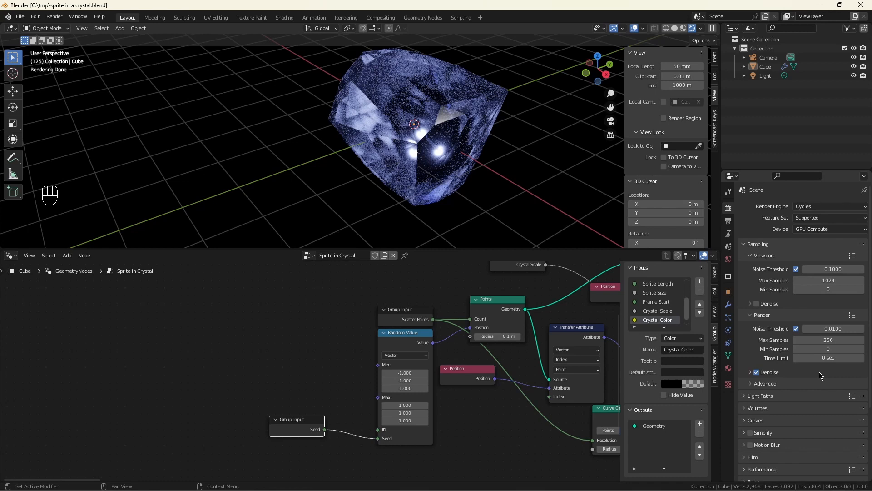
left_click(729, 220)
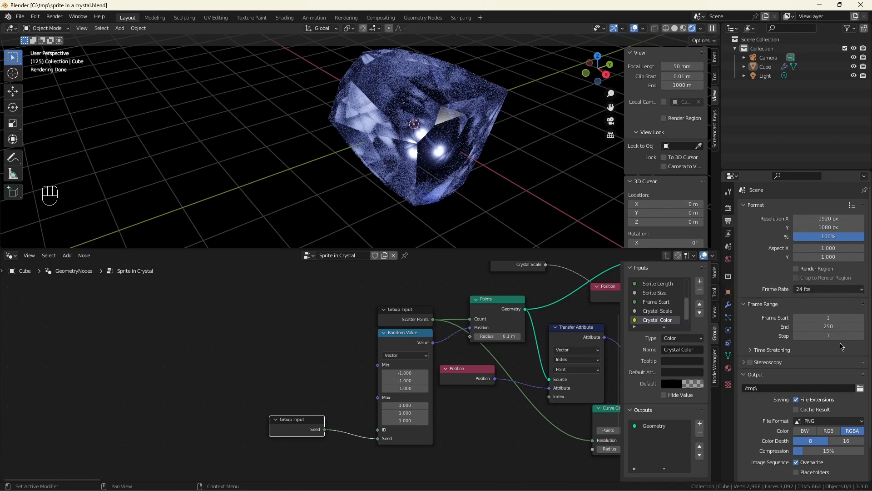
left_click(834, 327)
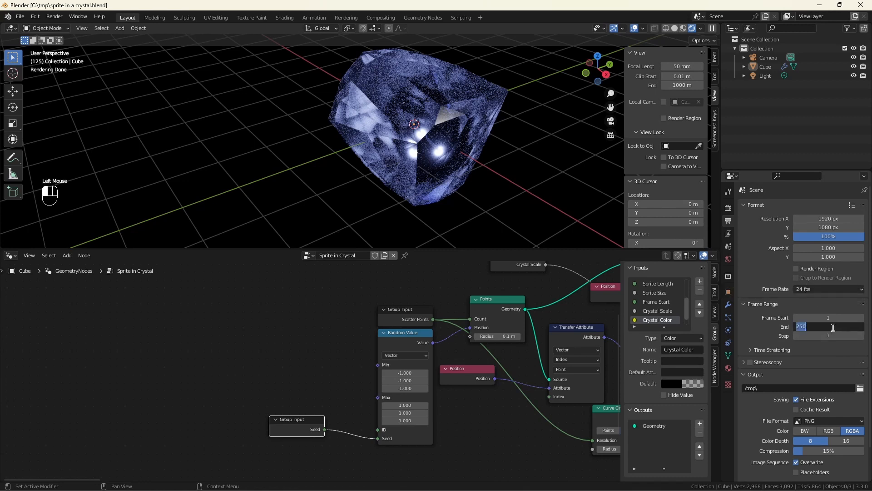
type("300")
key("Return")
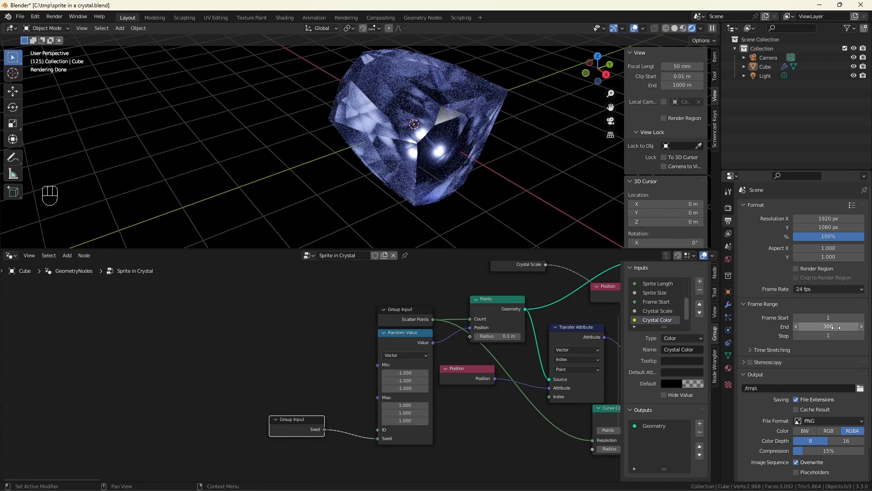
Set the render output path to the folder C:\tmp\Render\
scroll(815, 388, "down", 1)
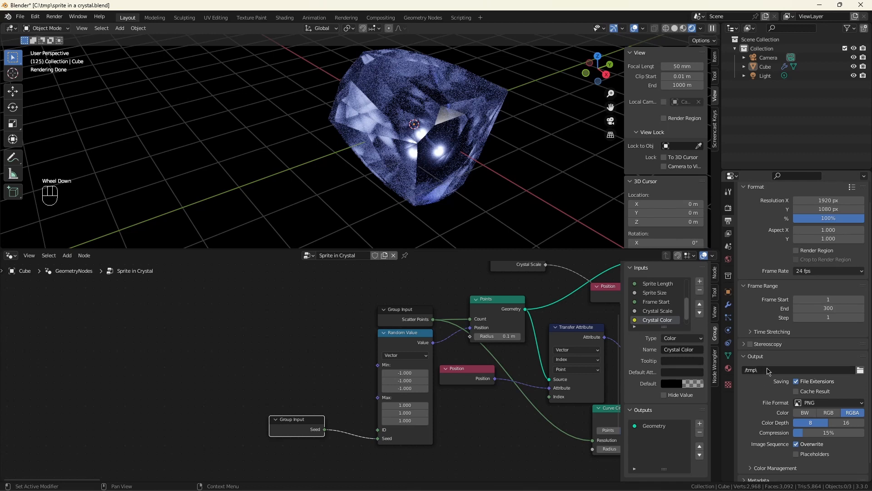
left_click(860, 370)
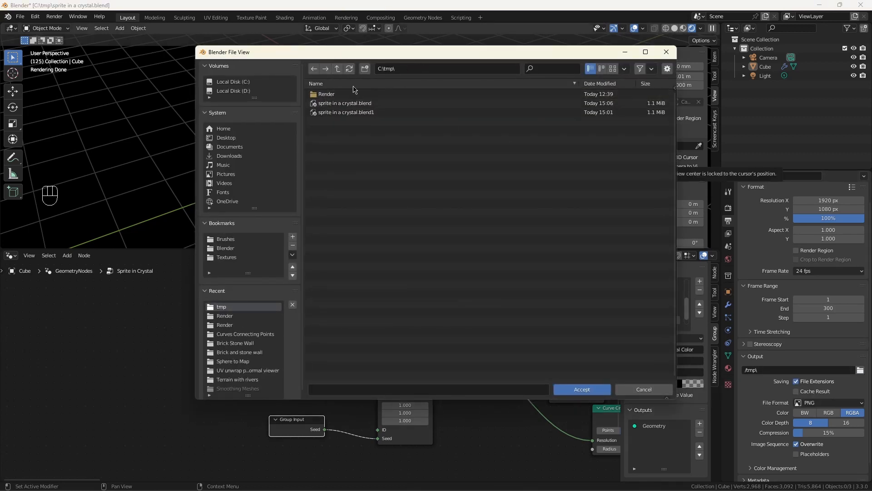
left_click(329, 94)
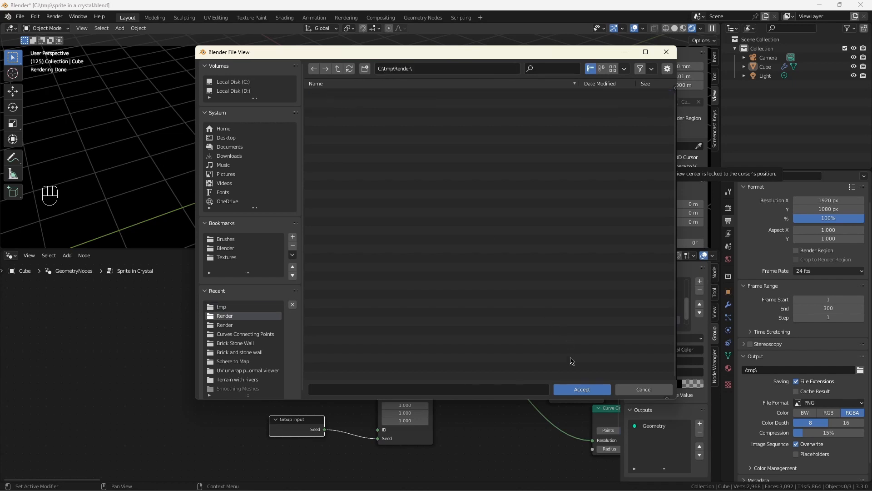
left_click(589, 390)
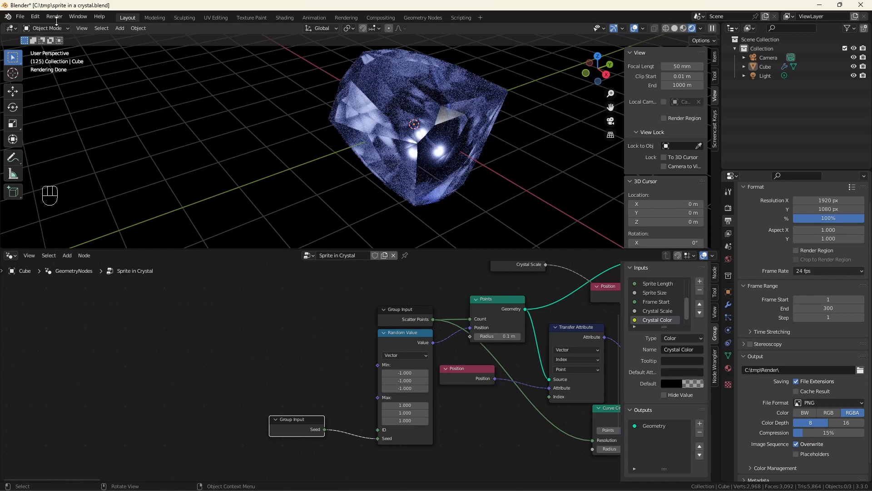
Render the whole animation as a PNG sequence into the output folder and return to the scene
left_click(55, 17)
left_click(83, 36)
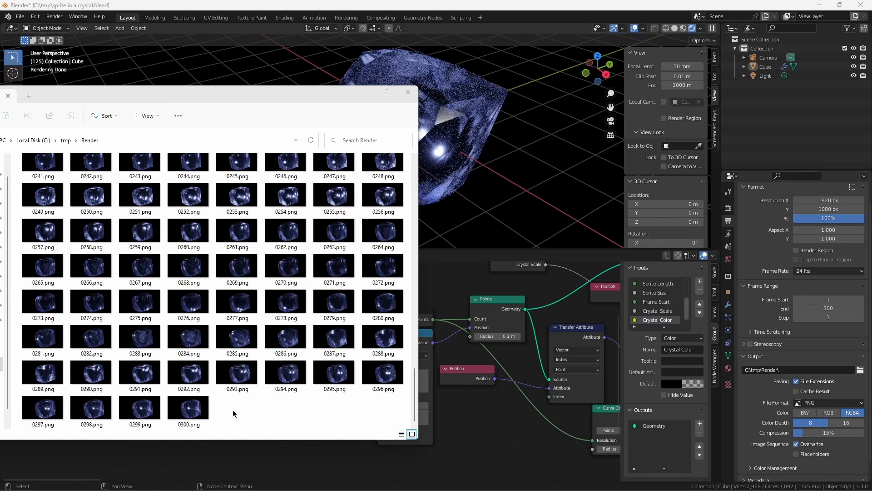
left_click(294, 5)
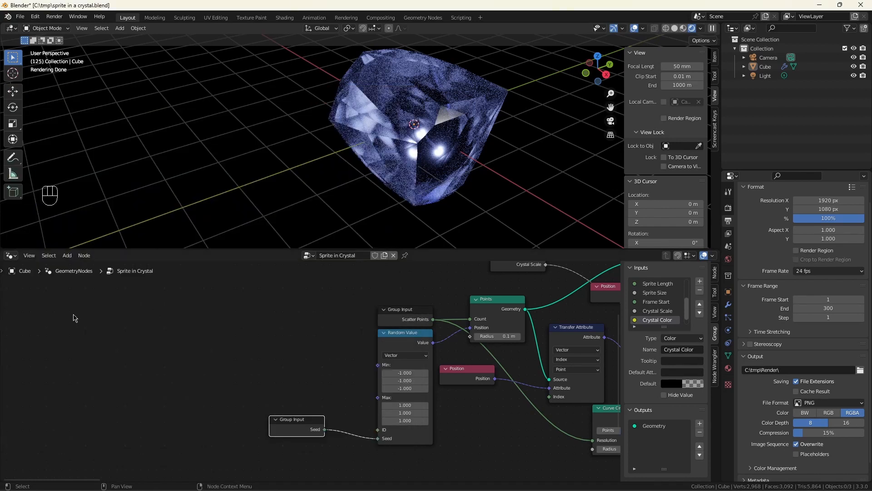
Change the node editor area into a Video Sequencer and move the playhead to frame 1
left_click(11, 256)
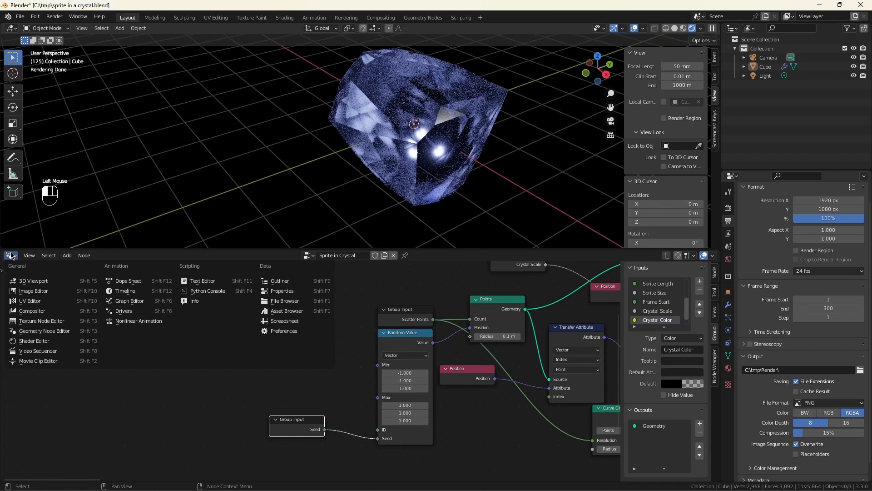
left_click(38, 351)
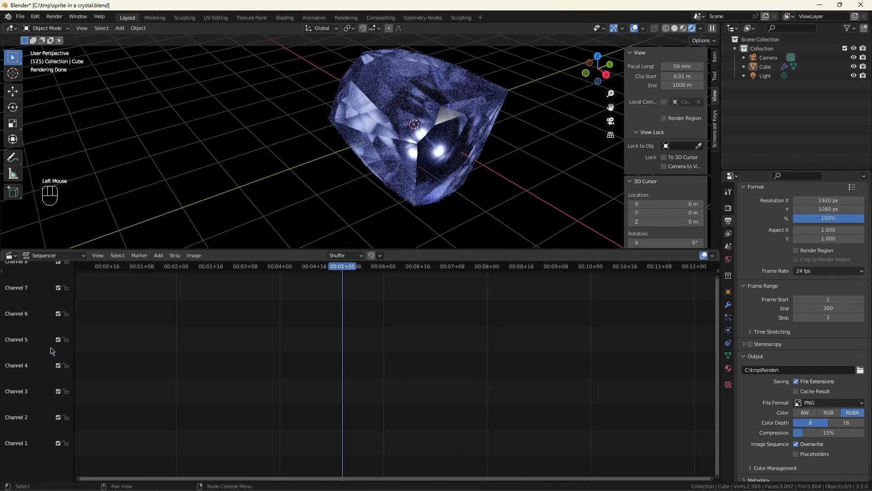
left_click(180, 338)
key("shift+Left")
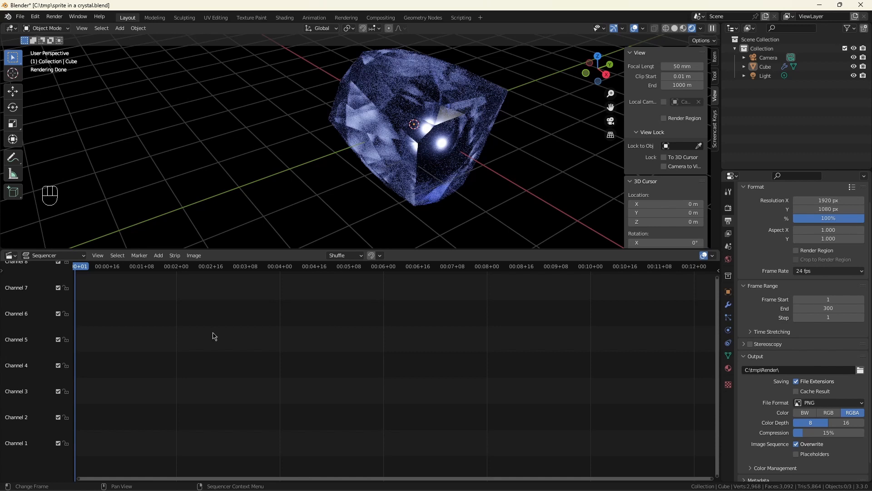
Add all rendered PNG frames from the C:\tmp\Render\ folder as an image strip on Channel 1, starting at frame 1
left_click(159, 256)
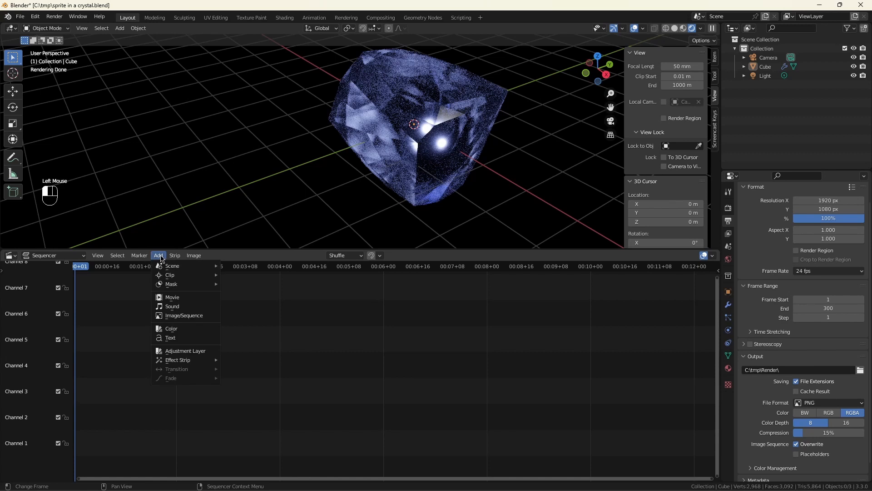
left_click(177, 320)
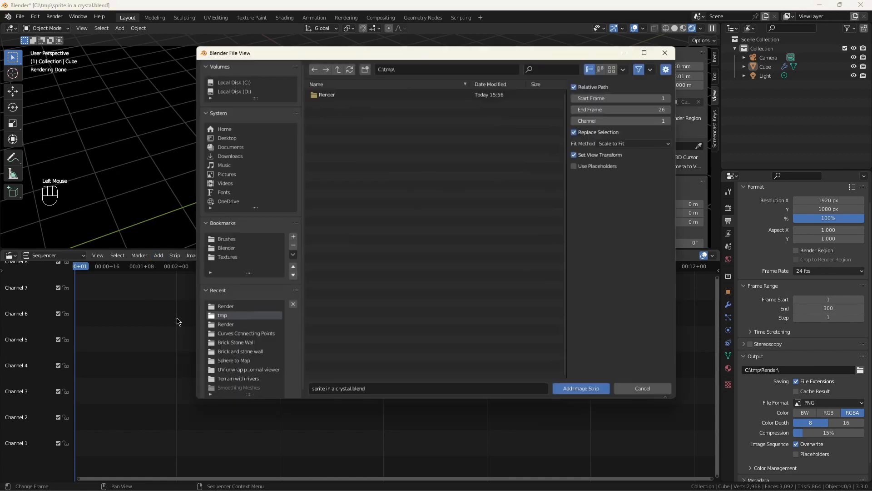
left_click(335, 95)
left_click(337, 96)
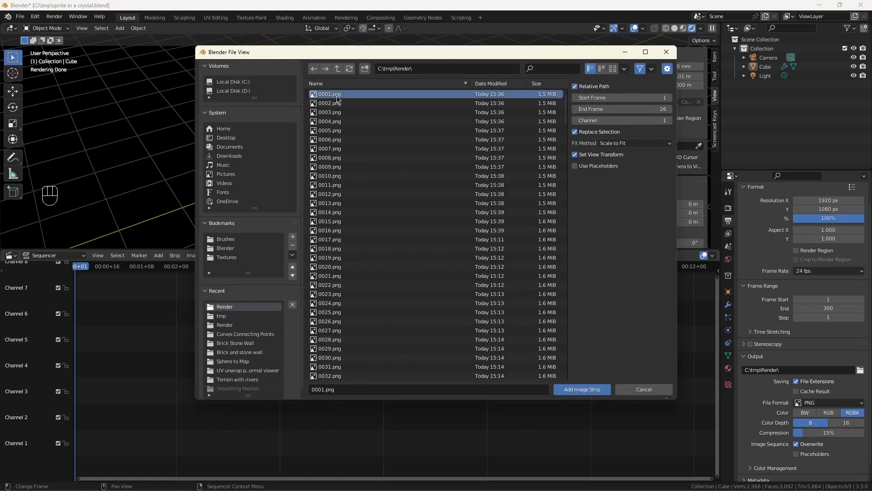
key("a")
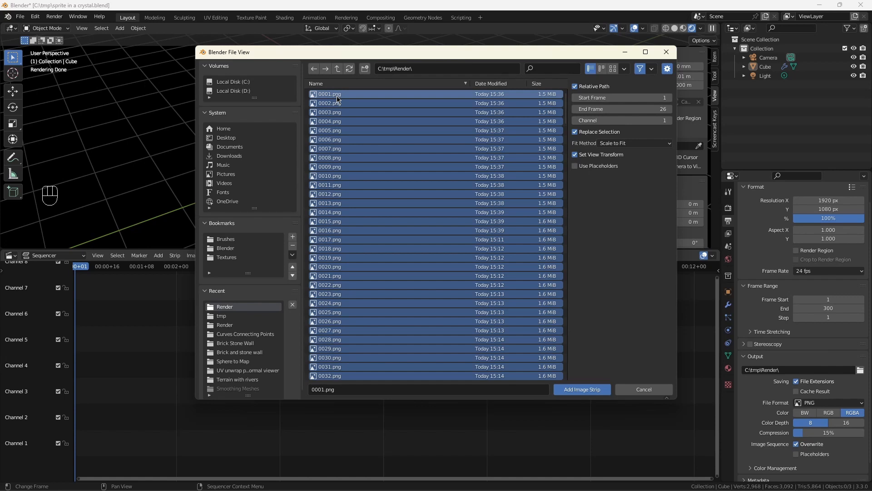
left_click(583, 389)
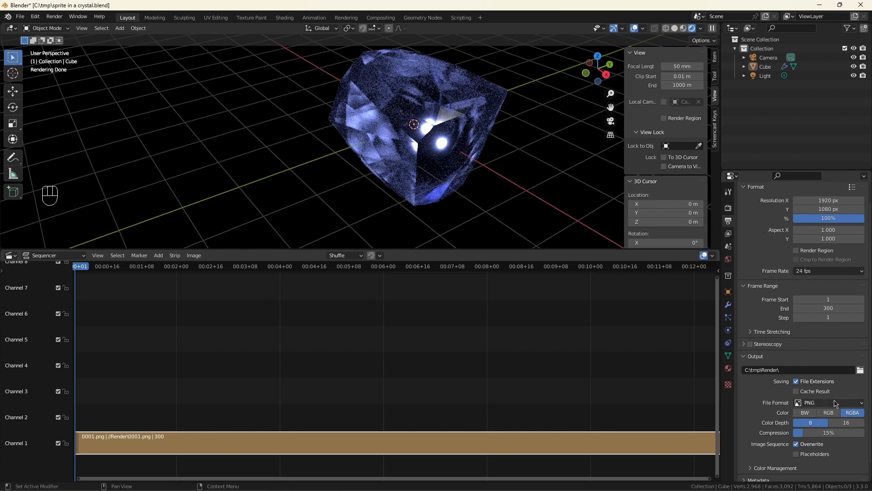
Set the output file format to FFmpeg Video, render the sequenced animation and close the render window
left_click(835, 403)
left_click(834, 354)
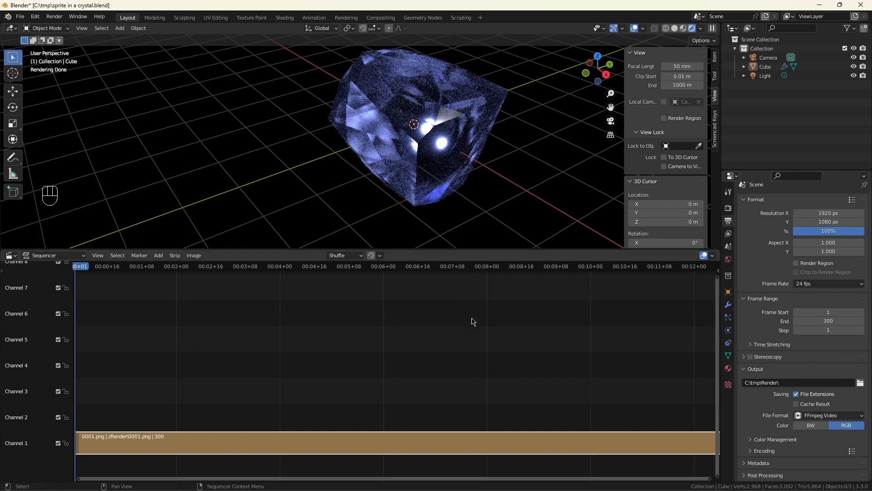
left_click(54, 17)
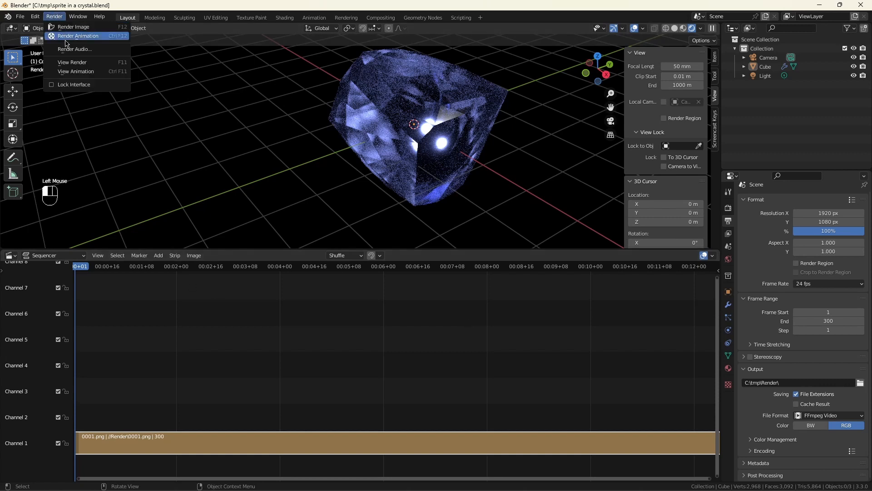
left_click(69, 36)
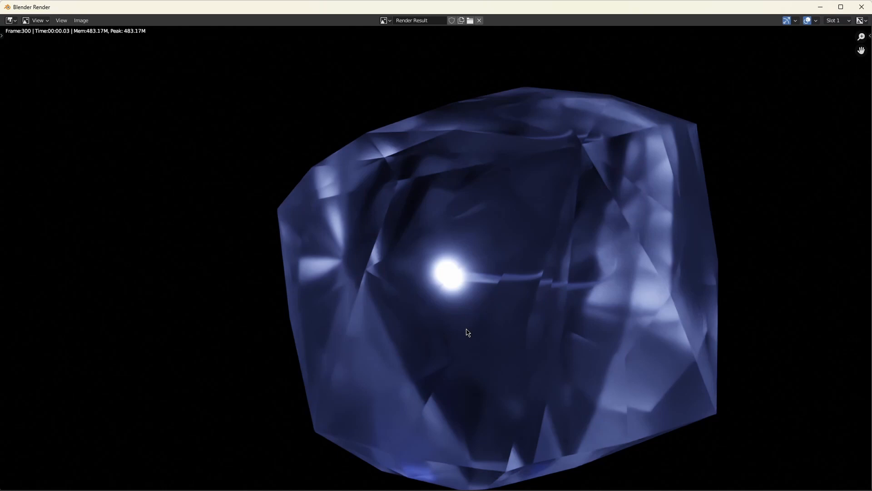
left_click(862, 7)
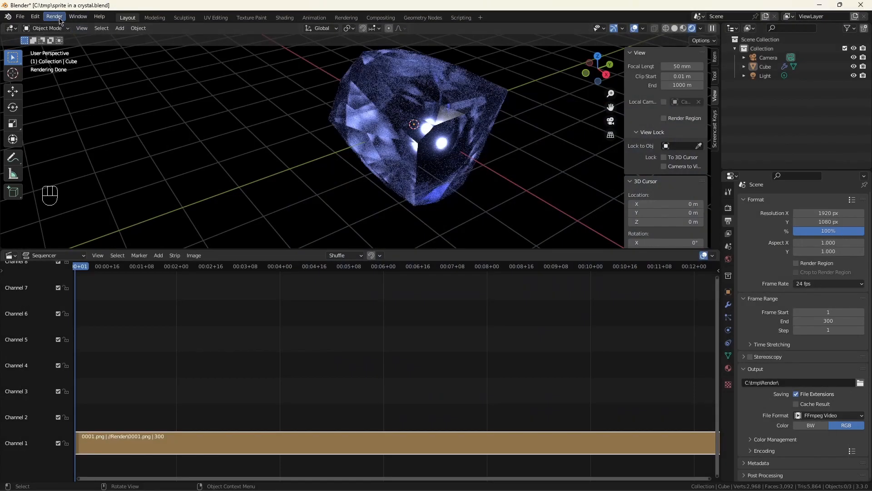
Play back the rendered animation
left_click(59, 18)
left_click(75, 72)
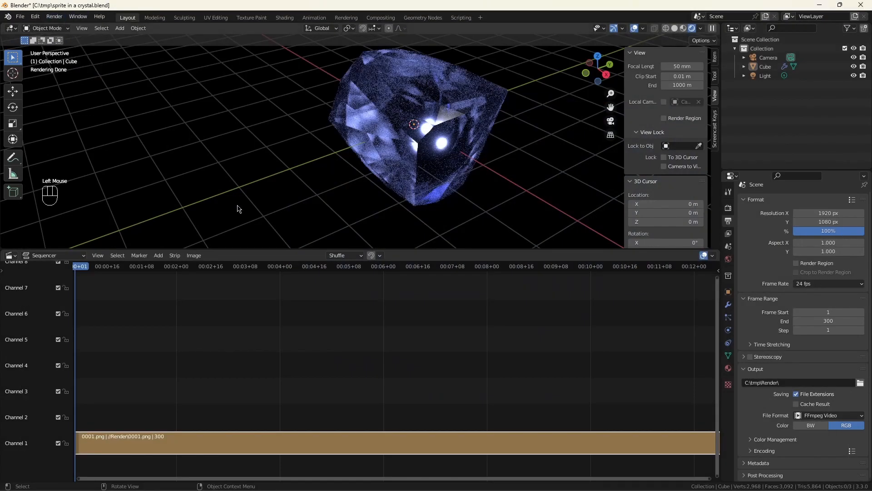